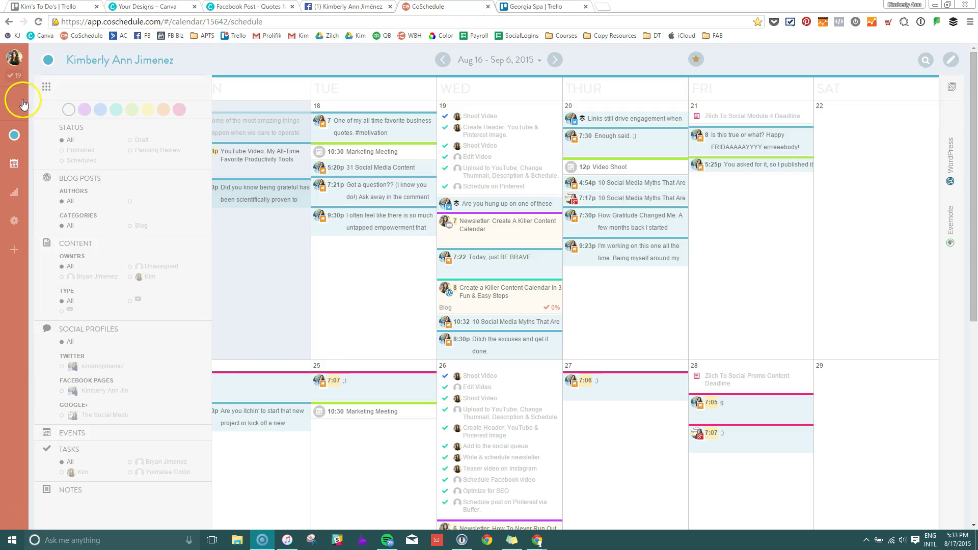
Open the dashboard and review the team notifications and the lists of overdue and upcoming tasks.
mouse_move(14, 86)
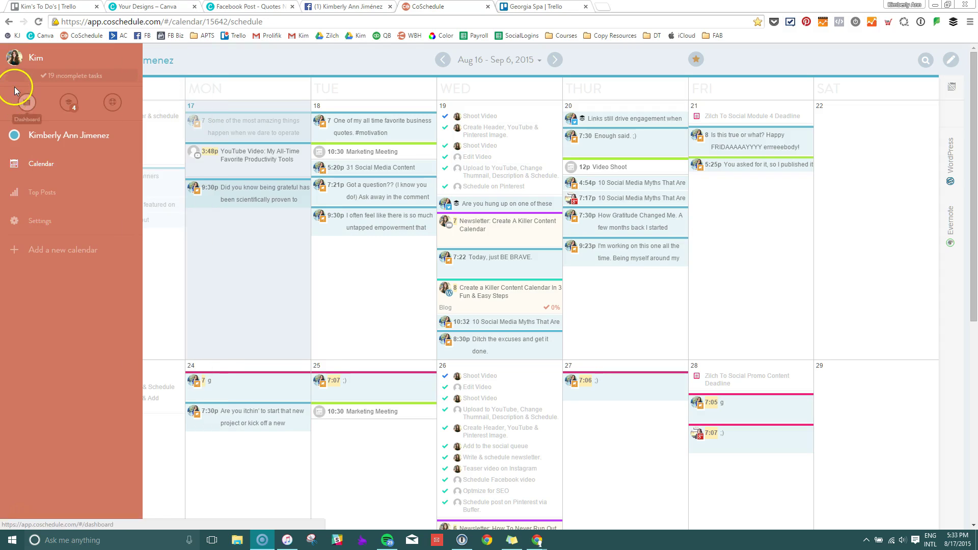
click(24, 60)
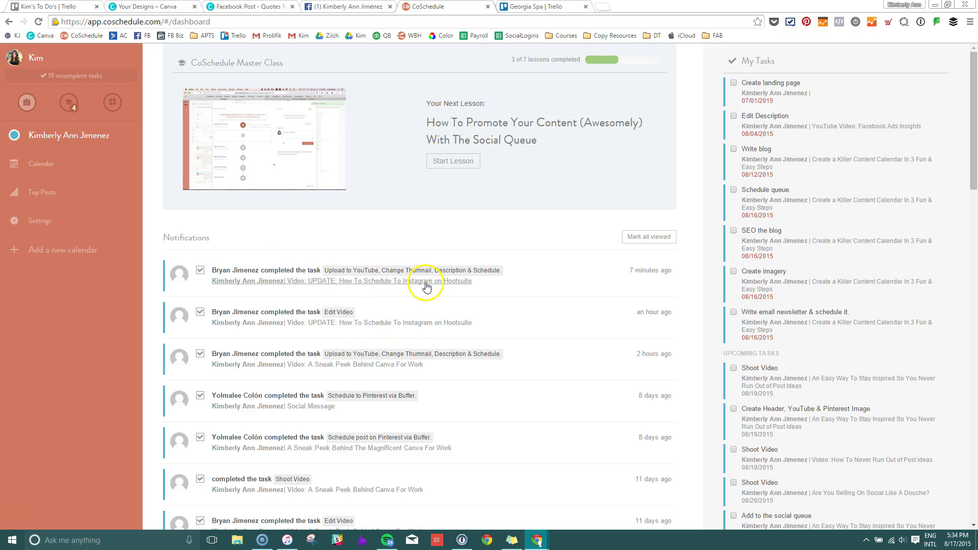
scroll(554, 304, down, 6)
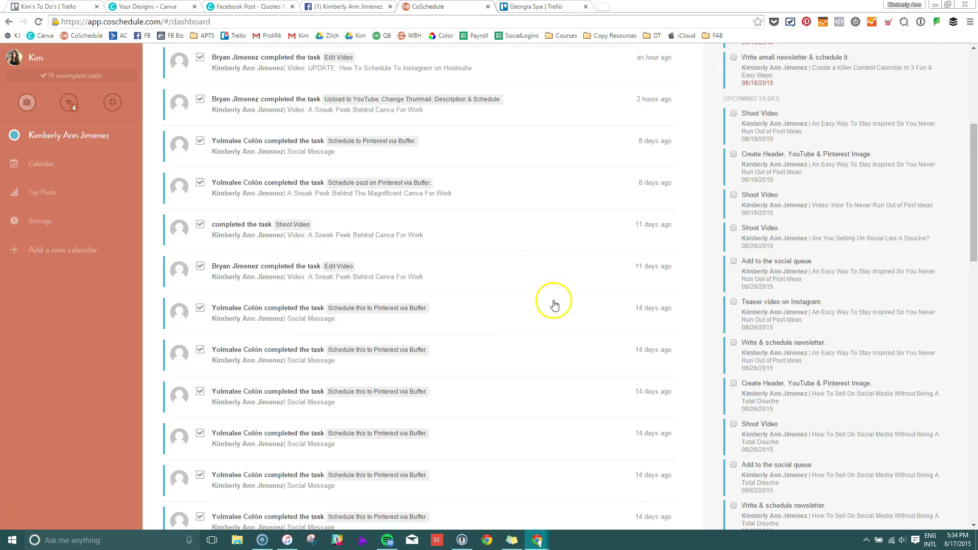
scroll(560, 308, up, 2)
scroll(565, 310, up, 4)
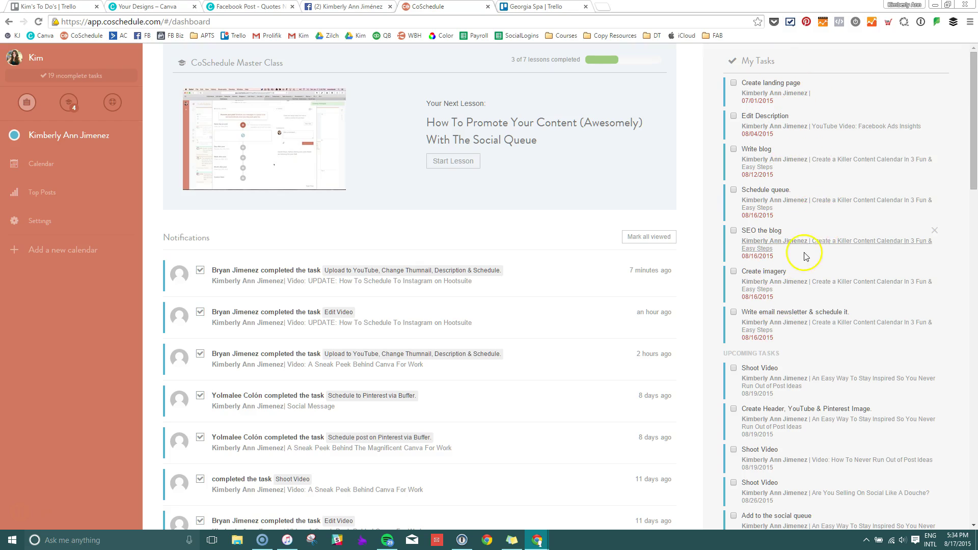
scroll(813, 257, down, 4)
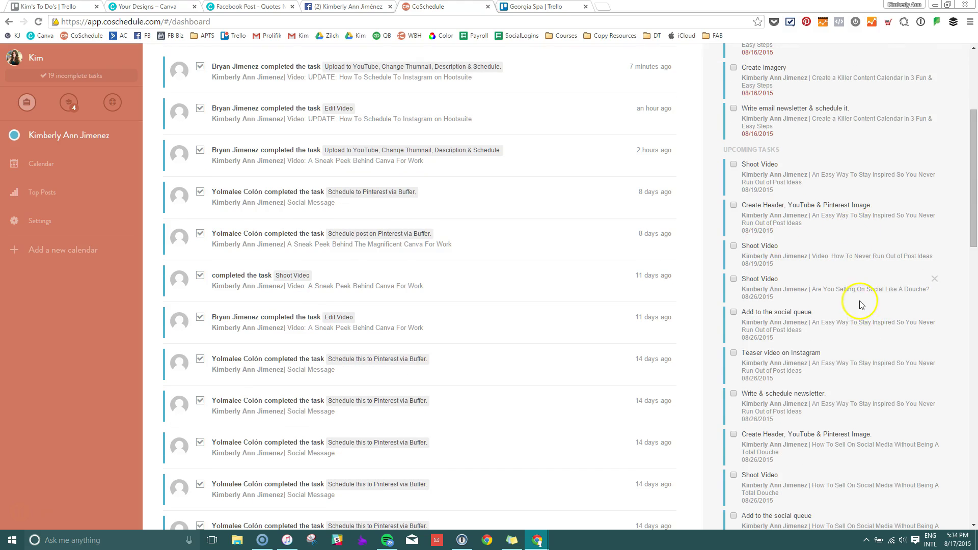
scroll(856, 305, down, 4)
scroll(857, 308, up, 3)
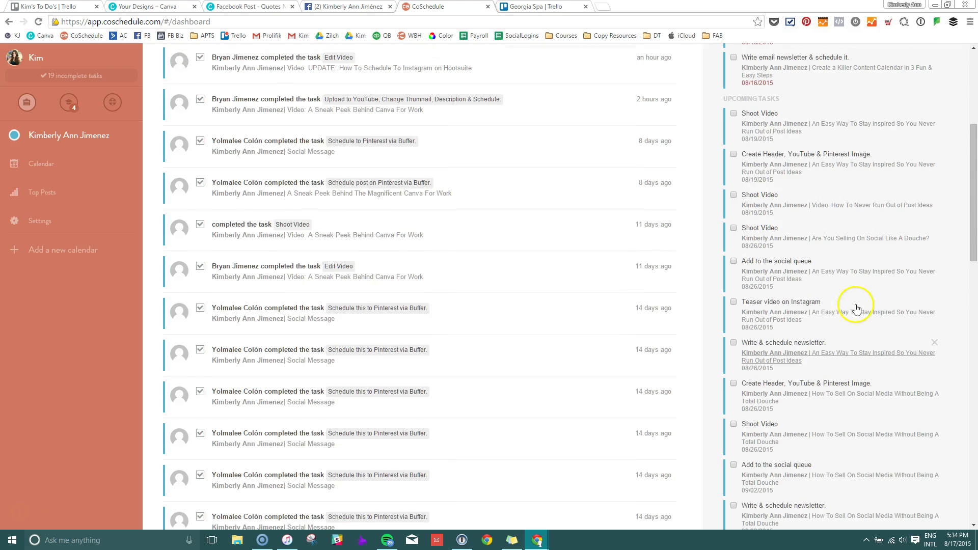
scroll(866, 306, up, 2)
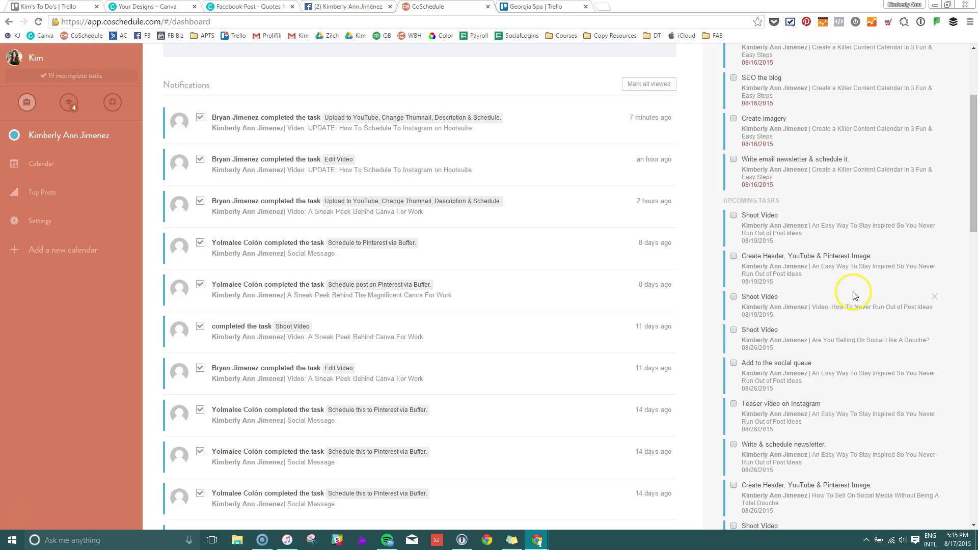
scroll(842, 321, up, 3)
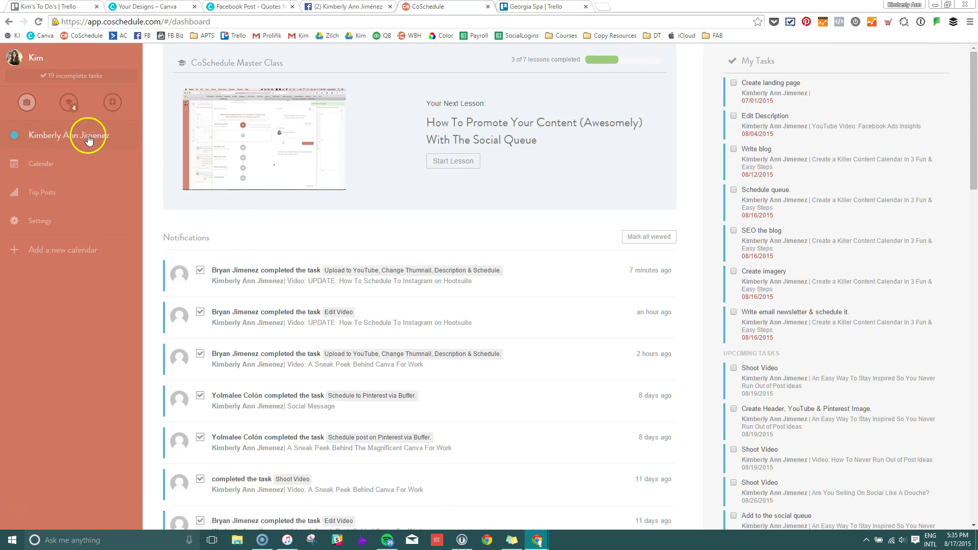
Return from the dashboard to the content calendar.
click(39, 172)
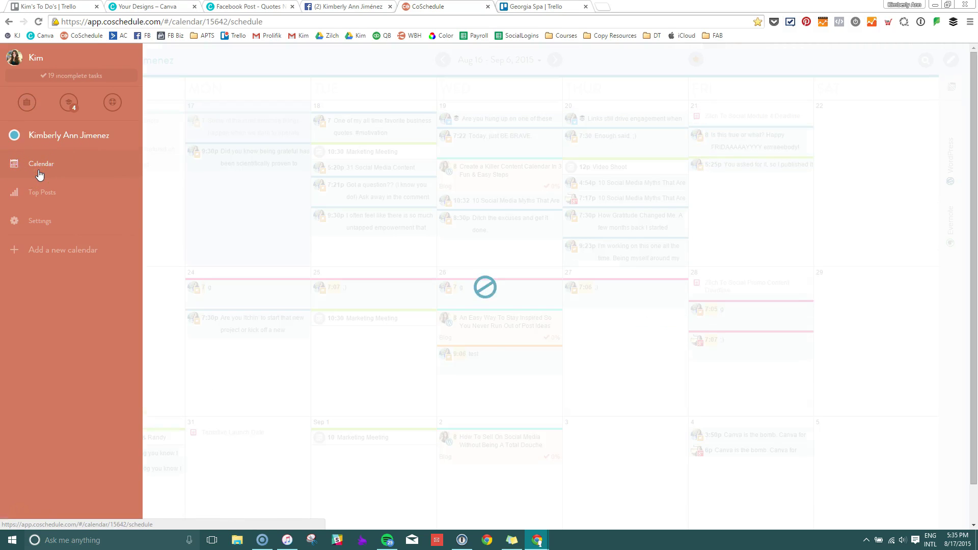
click(224, 66)
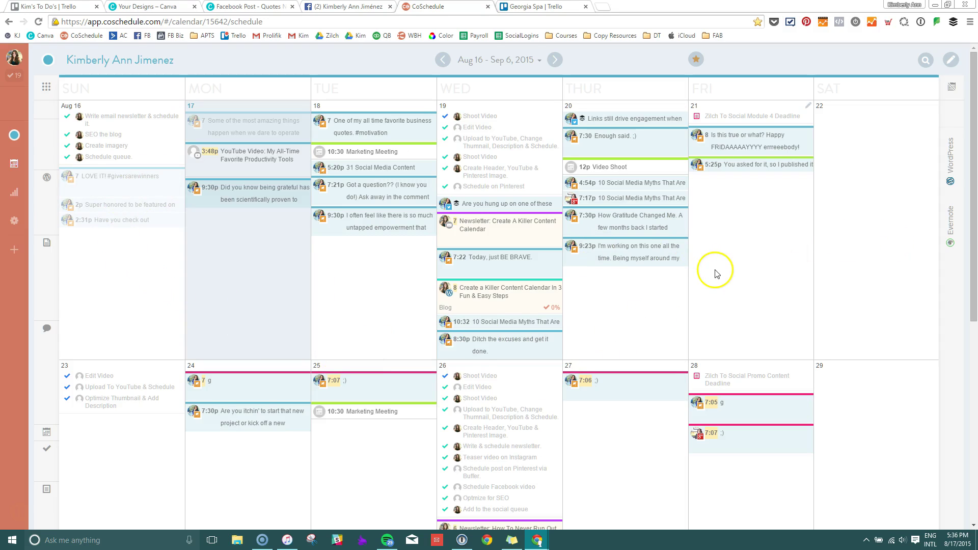
click(509, 190)
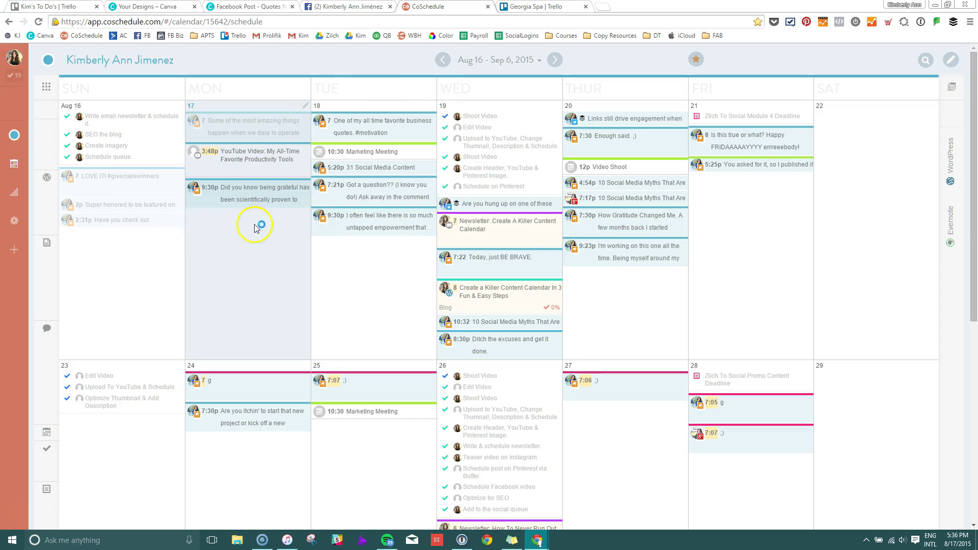
Create a new blog post on August 17 titled "Test Blog Title", keeping the default owner.
click(305, 105)
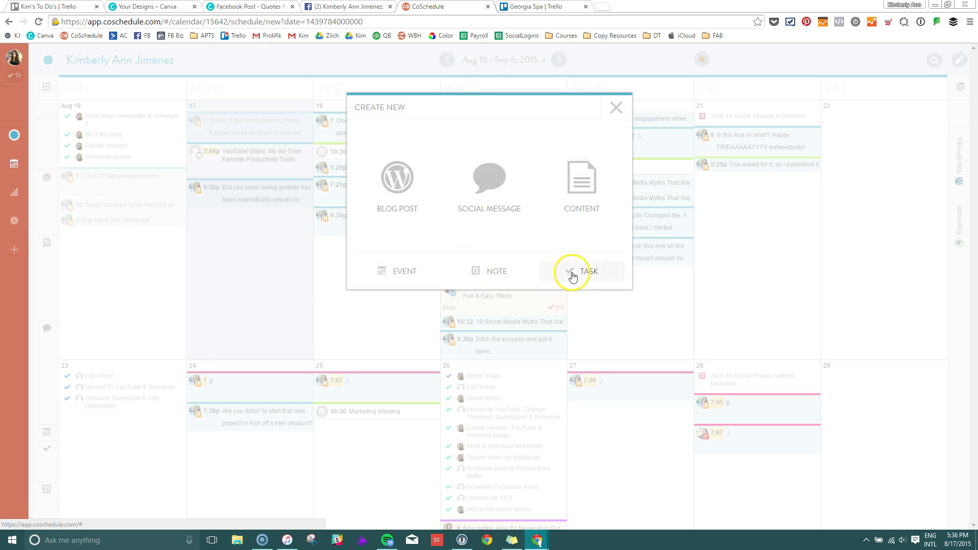
click(403, 197)
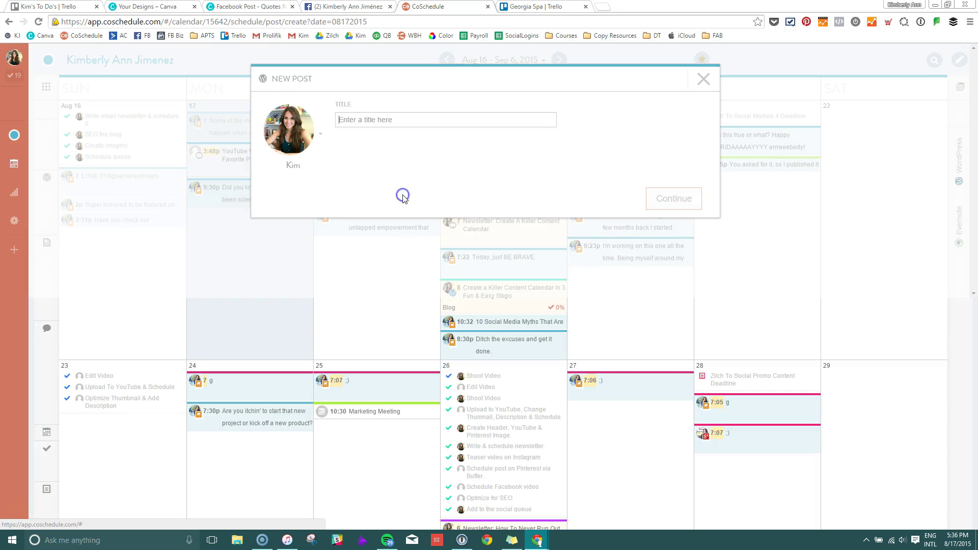
click(393, 124)
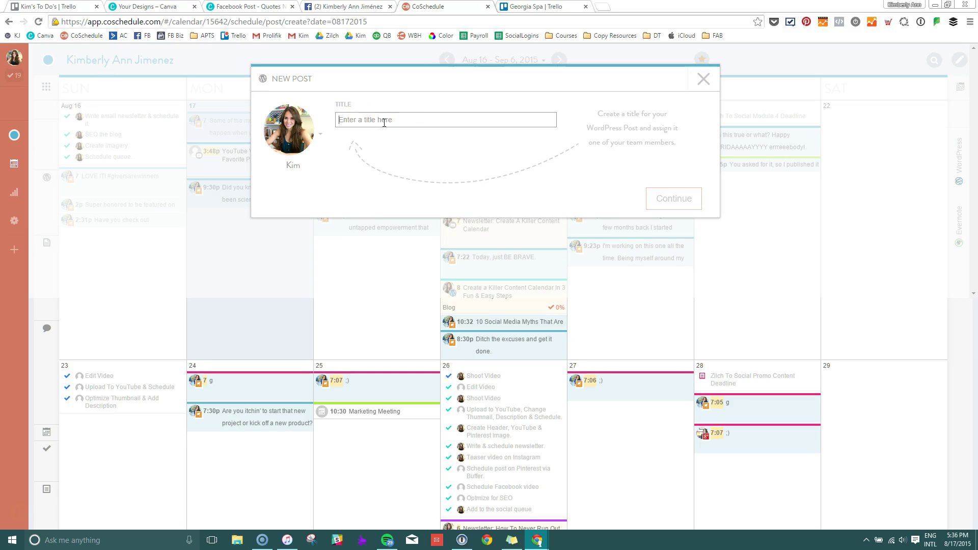
text(Test Blog Title)
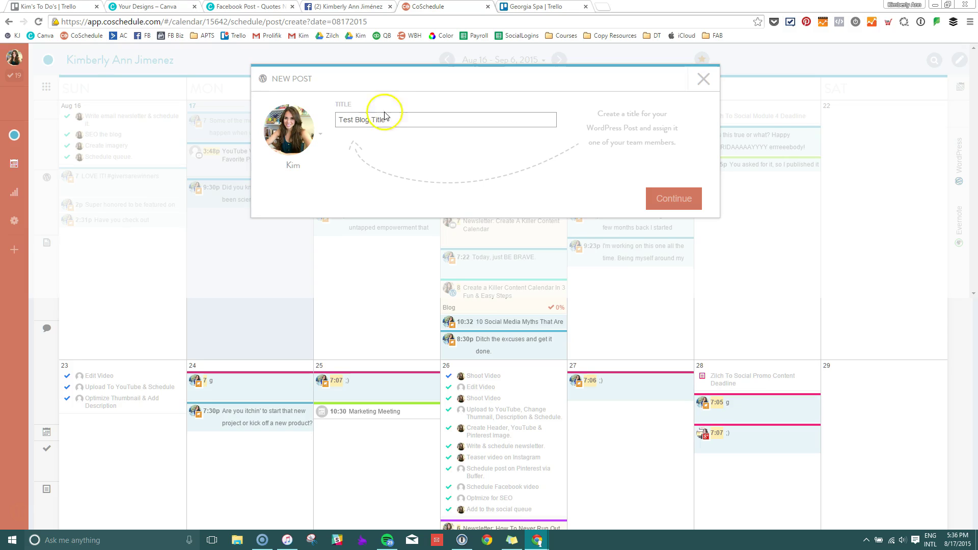
click(320, 135)
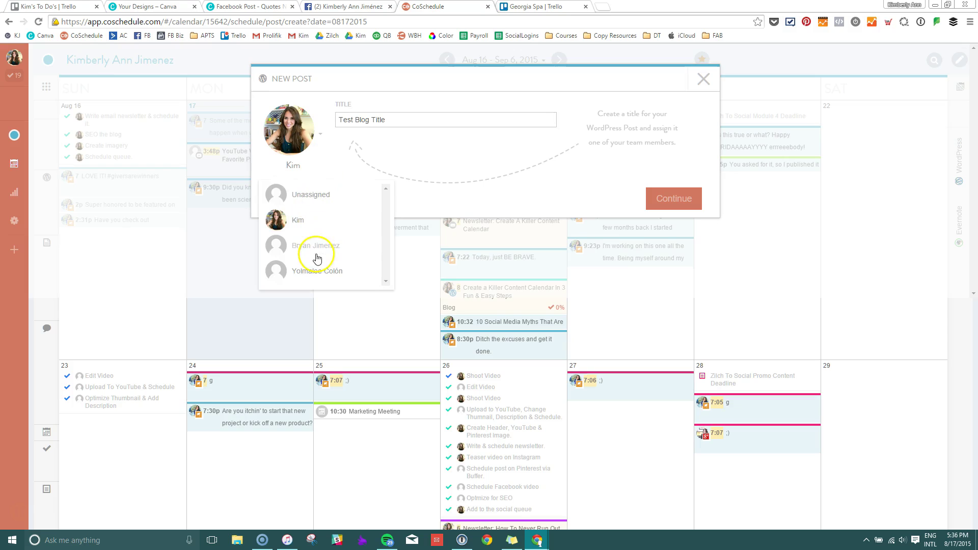
click(417, 150)
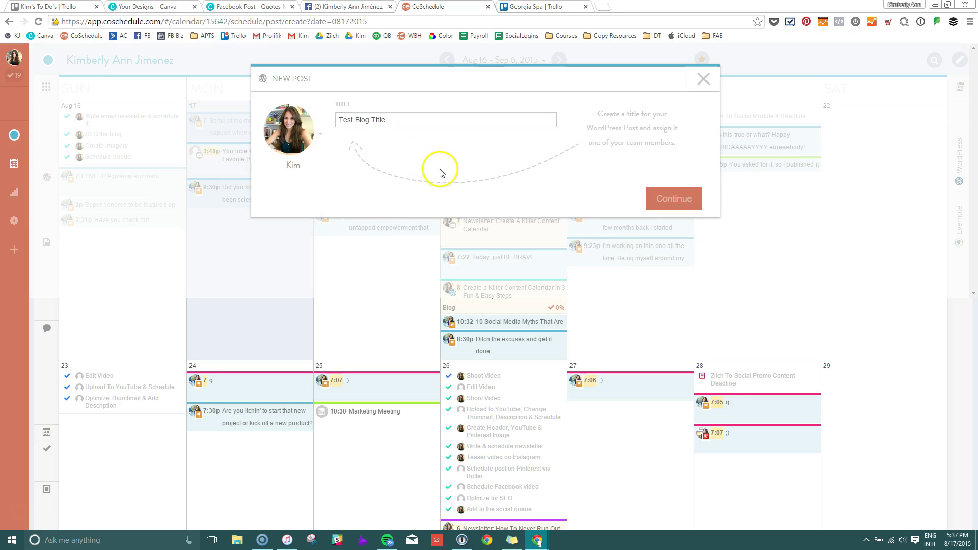
click(675, 200)
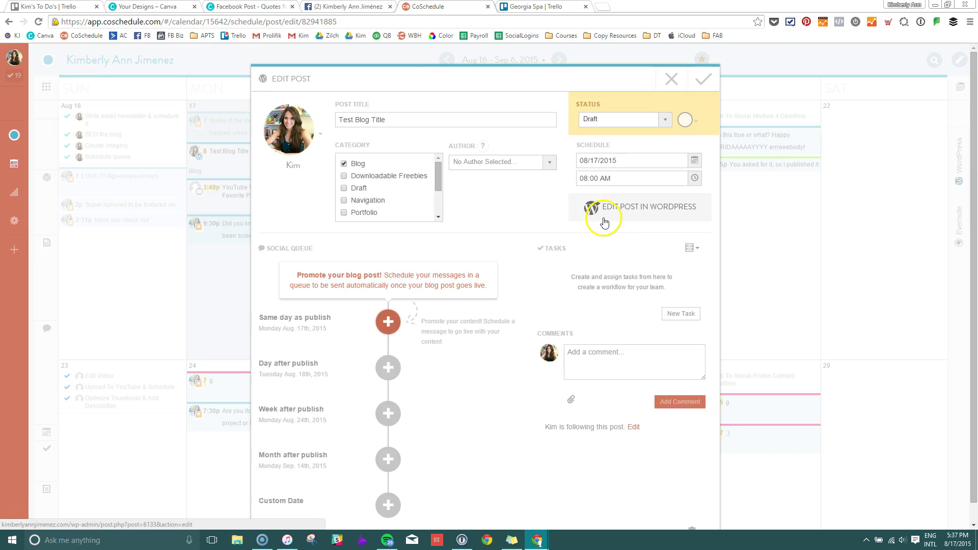
Examine the status options available for the blog post without changing its Draft status.
click(619, 218)
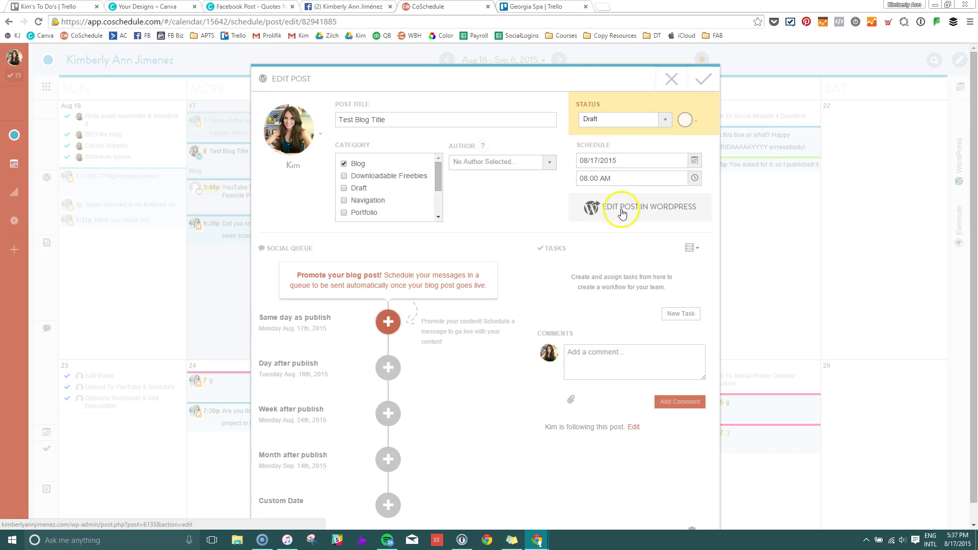
click(664, 122)
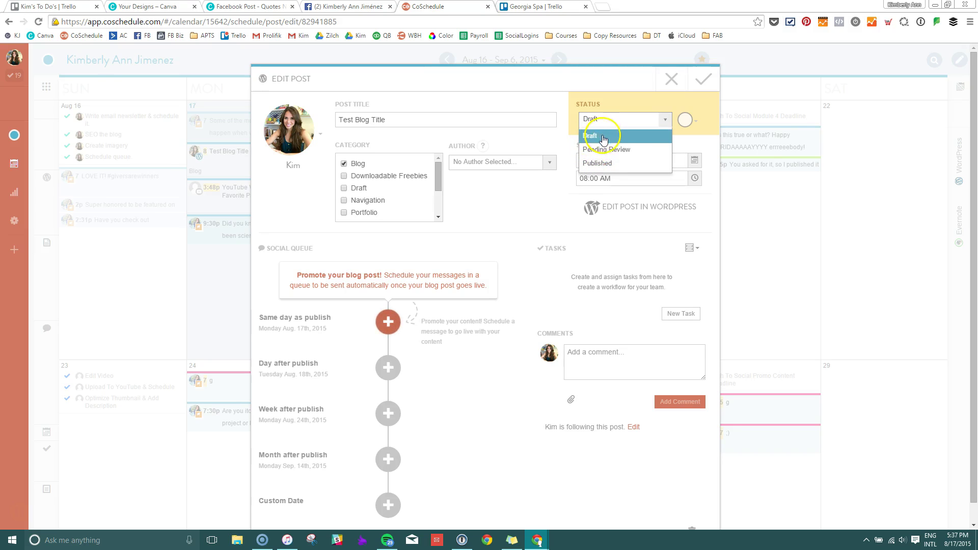
click(618, 166)
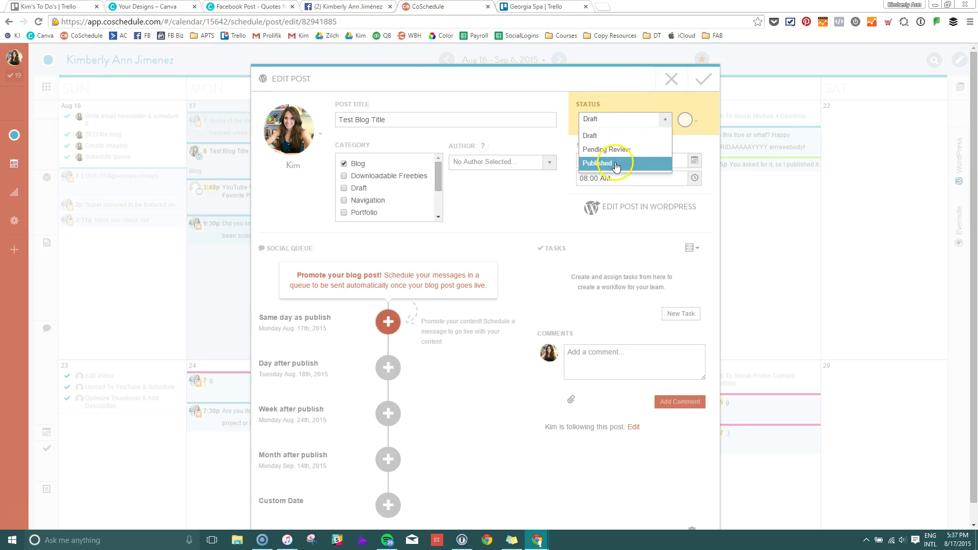
click(577, 220)
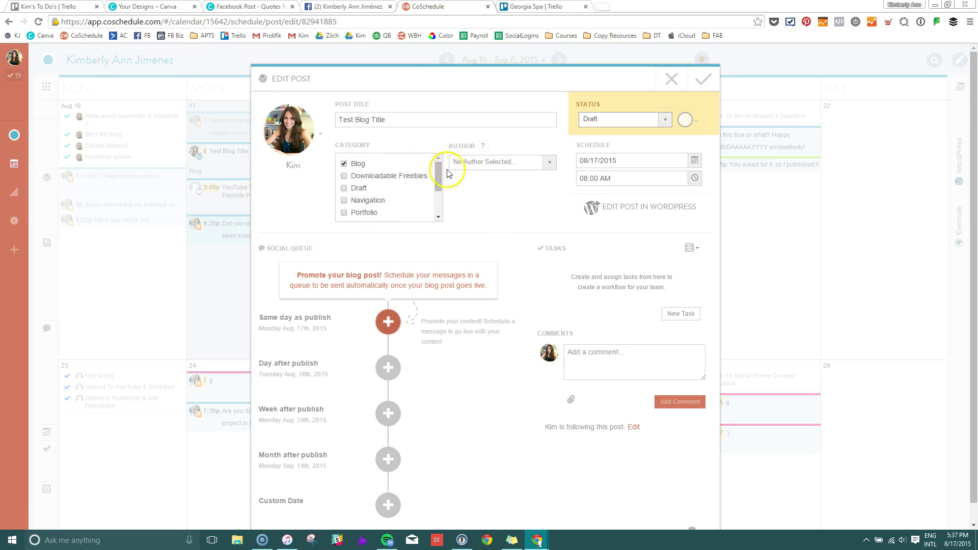
Assign the first listed author to the blog post, keeping the Blog category.
mouse_move(440, 175)
mouse_down()
mouse_move(438, 189)
mouse_move(438, 175)
mouse_up()
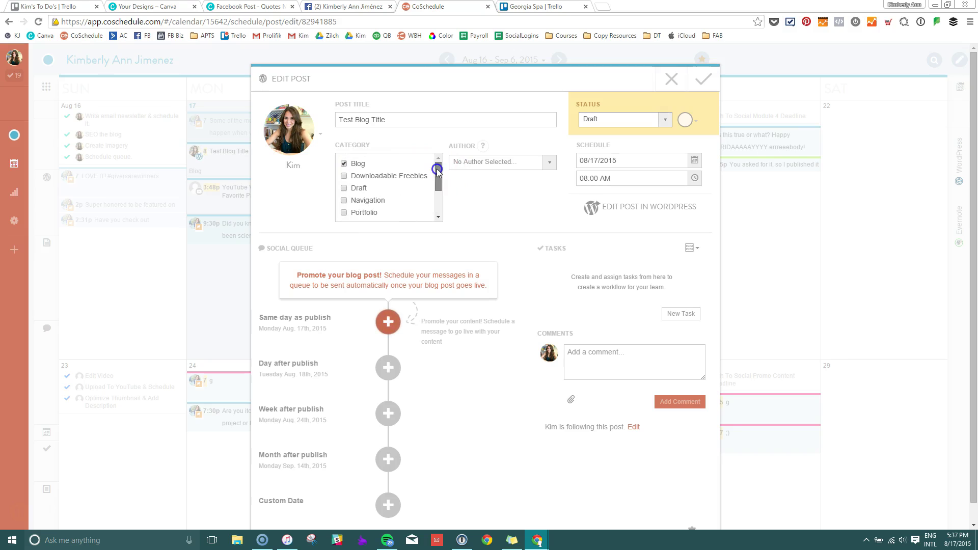
click(479, 162)
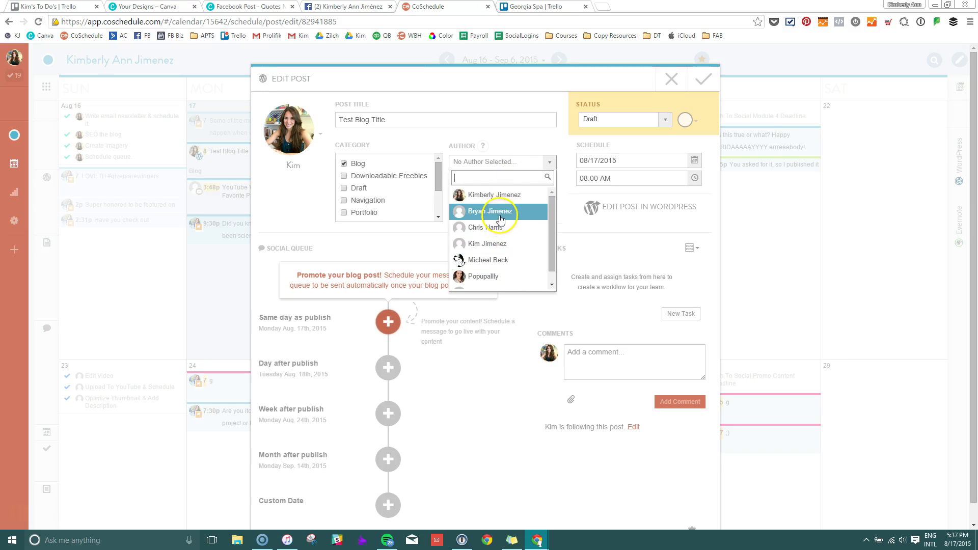
click(476, 202)
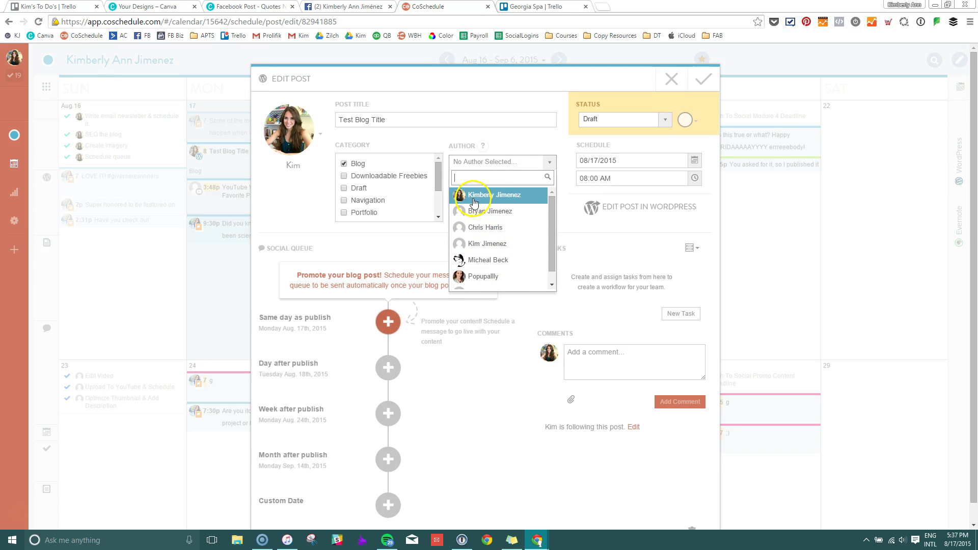
click(475, 200)
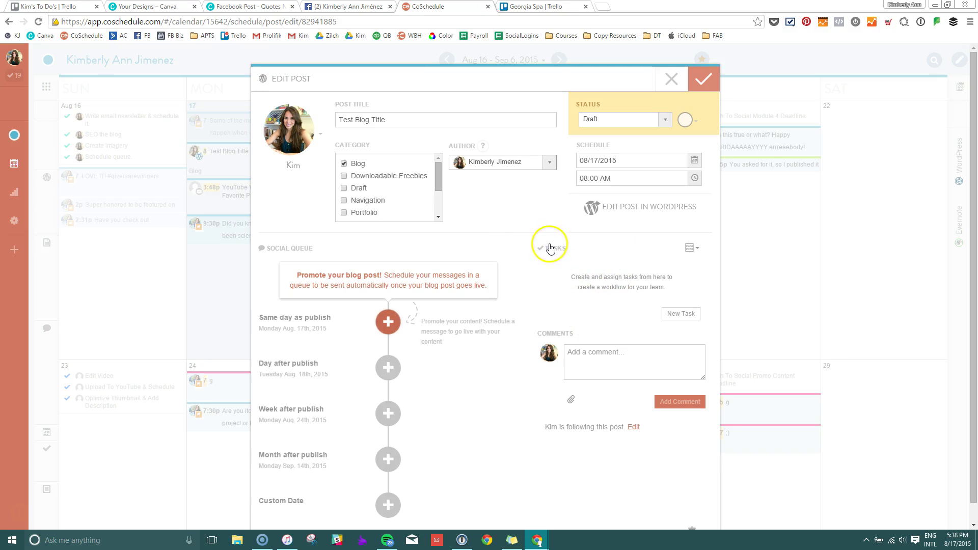
Review the Video Blog Tasks template and apply it to the blog post's tasks.
click(690, 248)
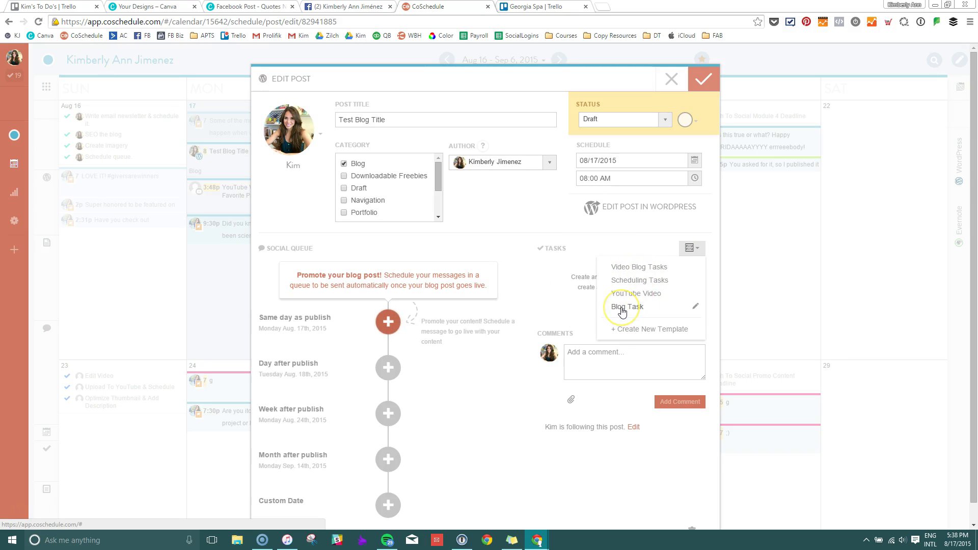
click(625, 334)
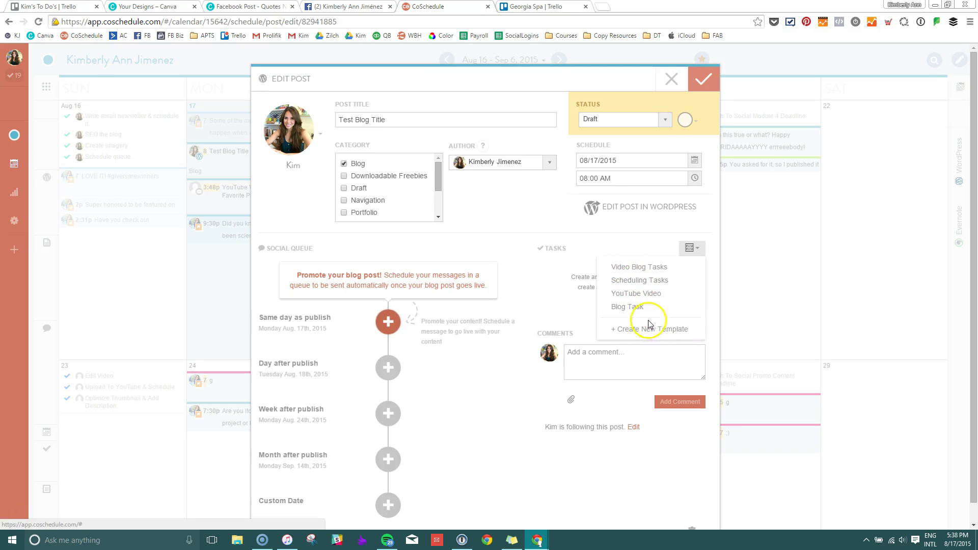
click(632, 268)
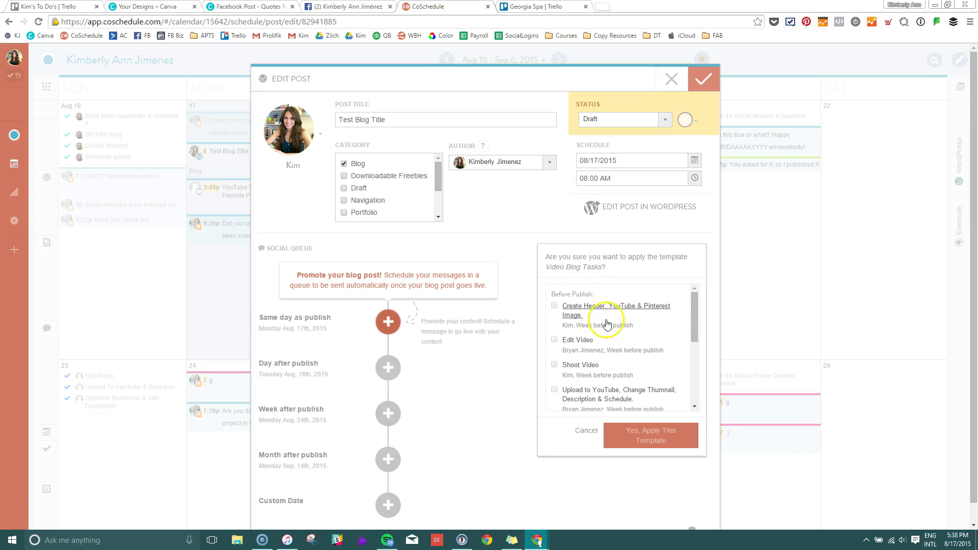
scroll(621, 342, down, 5)
scroll(630, 345, up, 5)
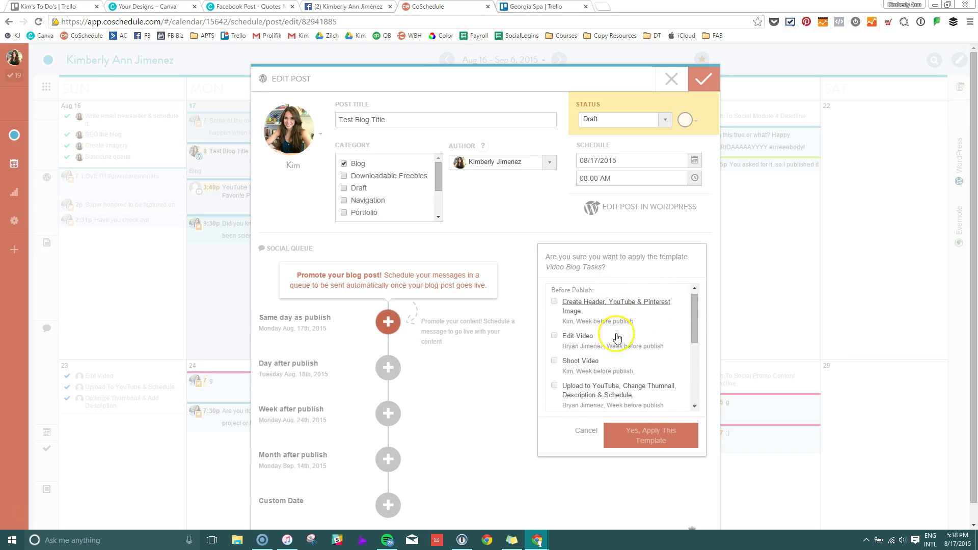
click(640, 433)
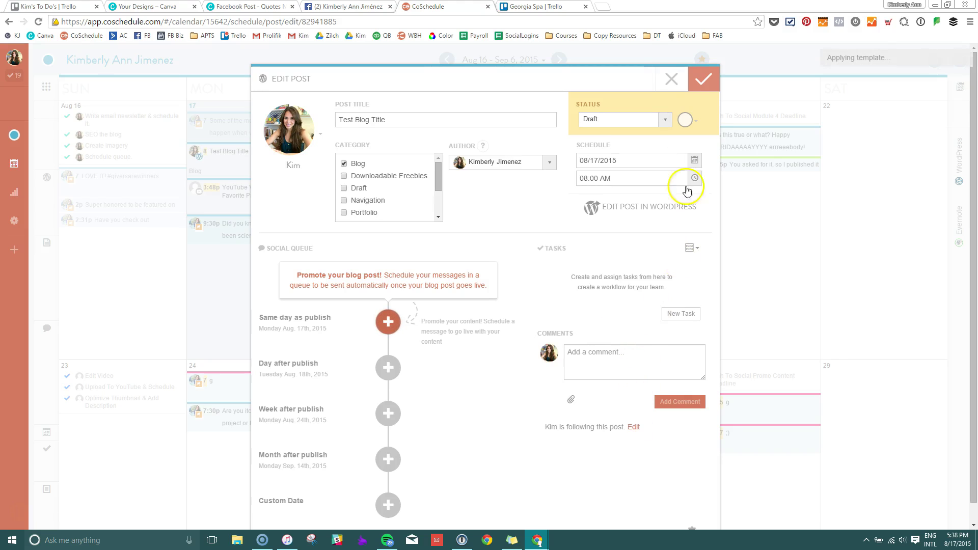
Mark the tasks "Create Header, YouTube & Pinterest Image." and "Edit Video" as complete.
scroll(646, 267, down, 3)
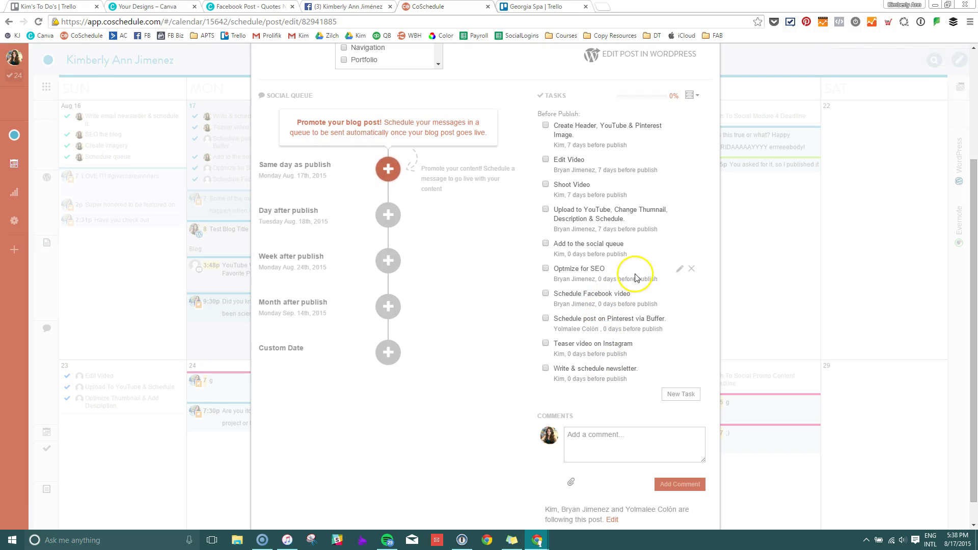
scroll(635, 278, up, 1)
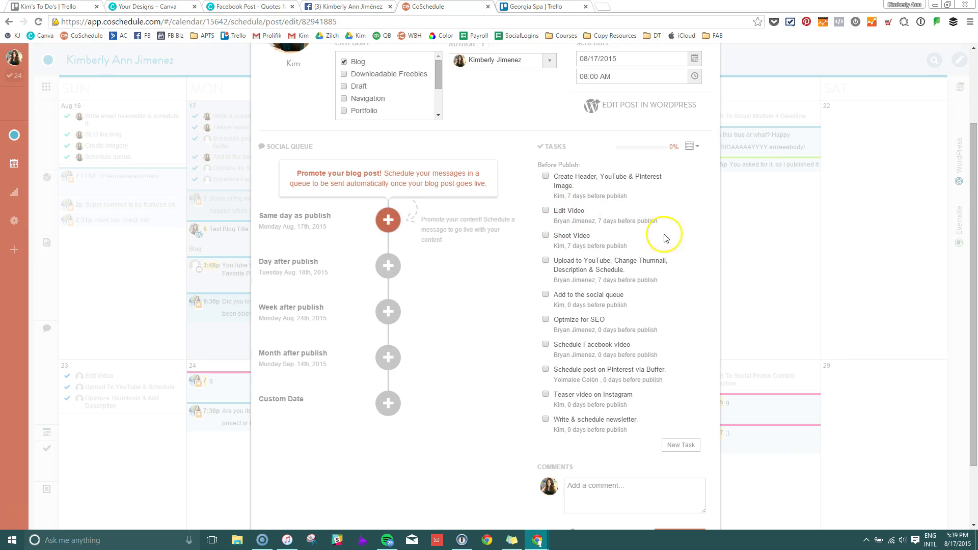
scroll(695, 249, up, 1)
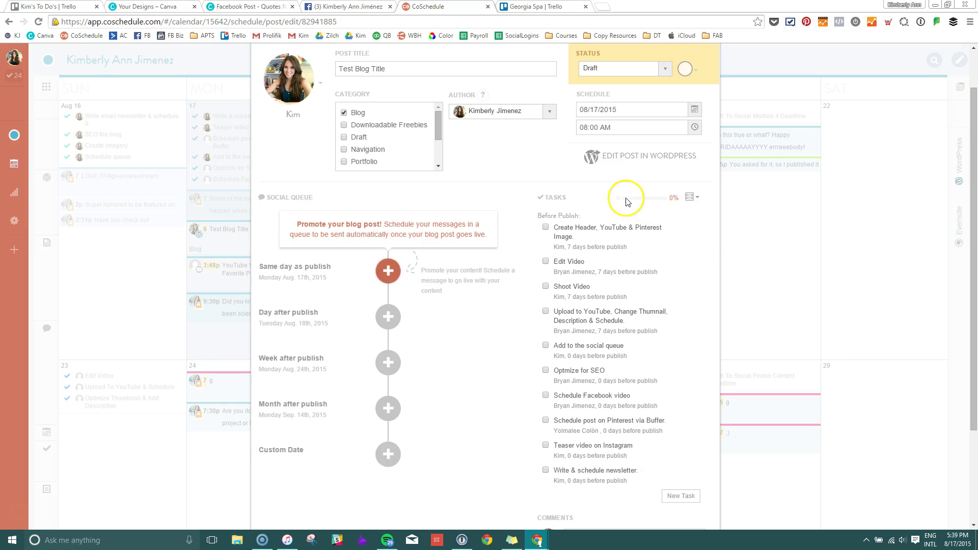
click(545, 227)
click(545, 252)
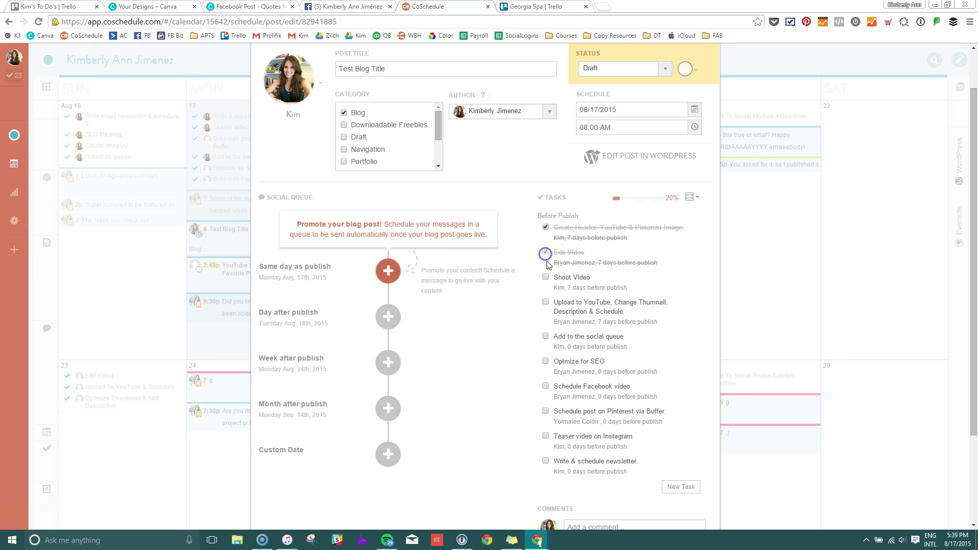
Mark the "Shoot Video" task of the blog post as complete.
click(545, 278)
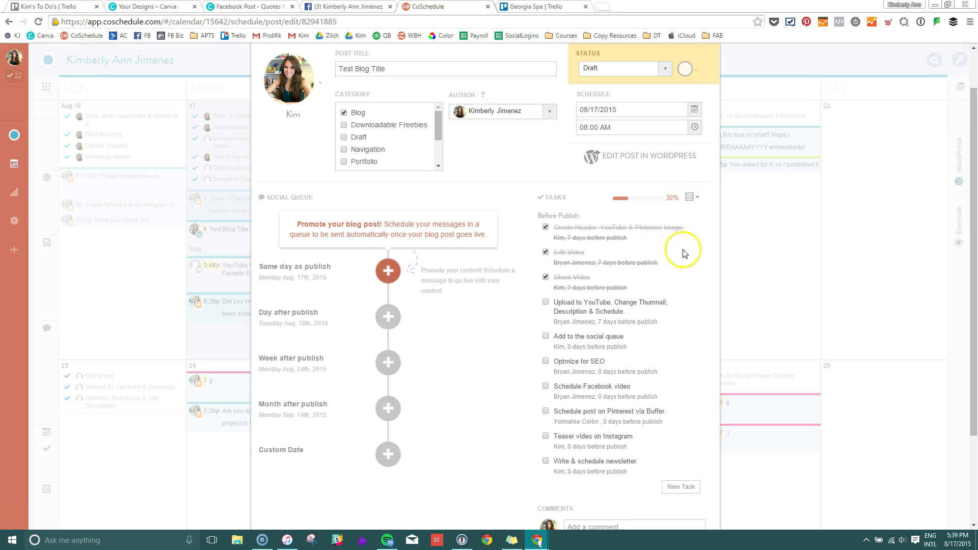
scroll(666, 230, up, 1)
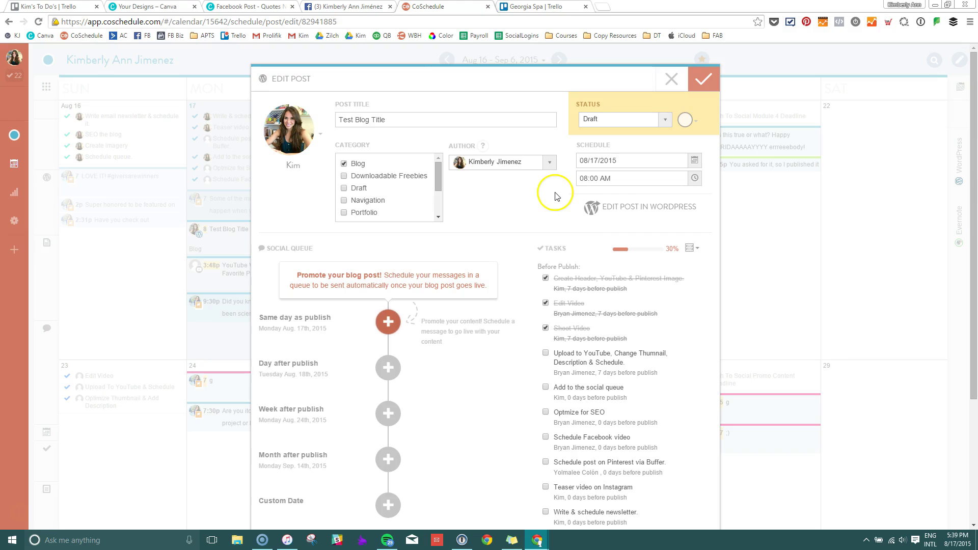
Open the blog post for editing in WordPress and look over its content editor and SEO settings.
click(622, 207)
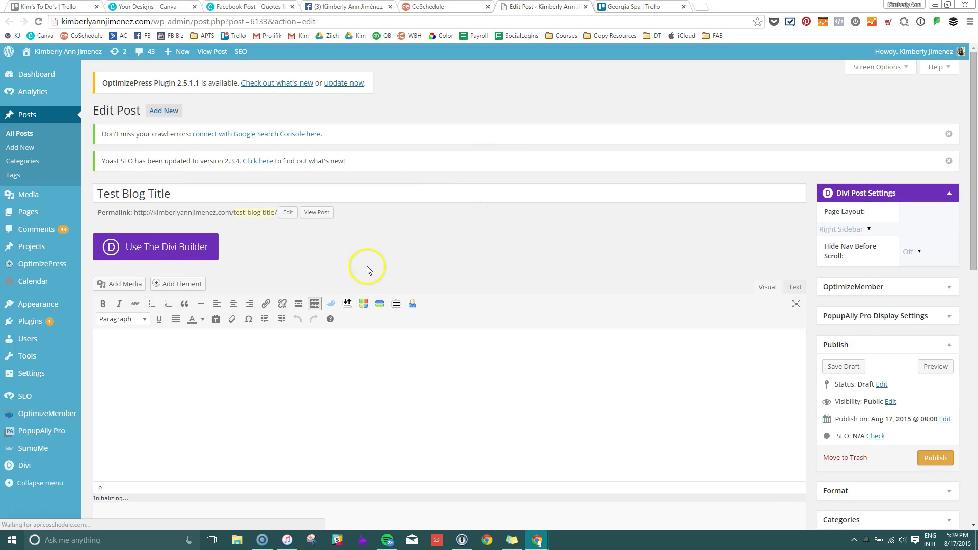
click(208, 367)
scroll(474, 356, down, 2)
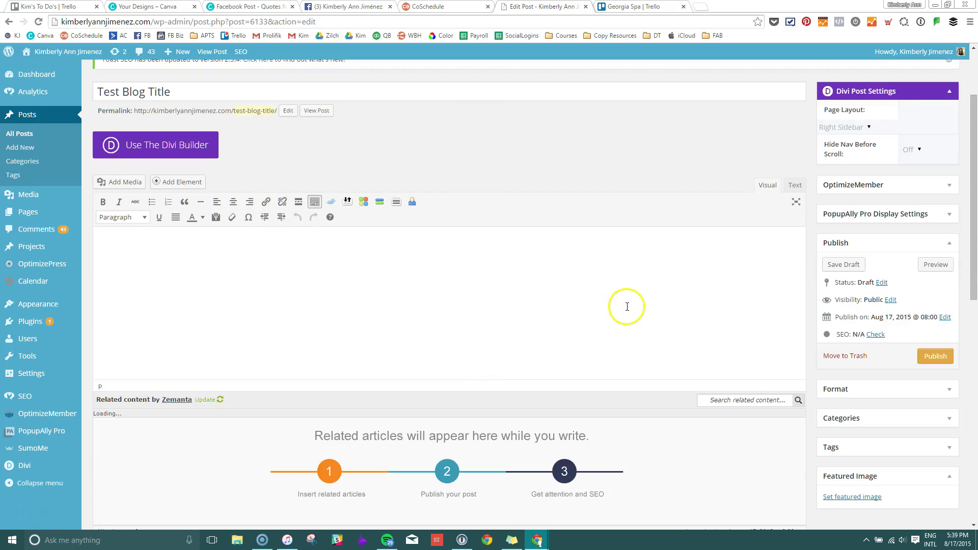
scroll(626, 307, down, 2)
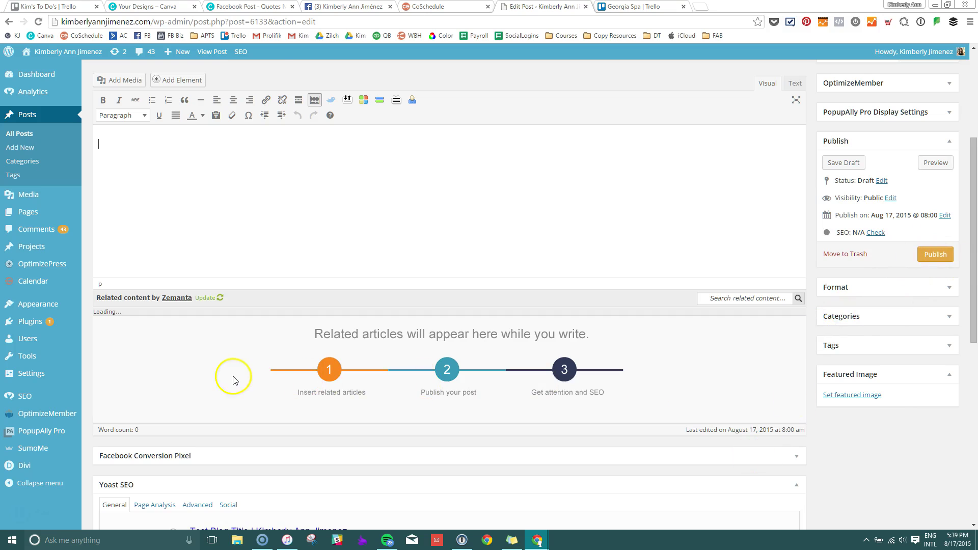
scroll(234, 375, down, 4)
scroll(322, 338, down, 4)
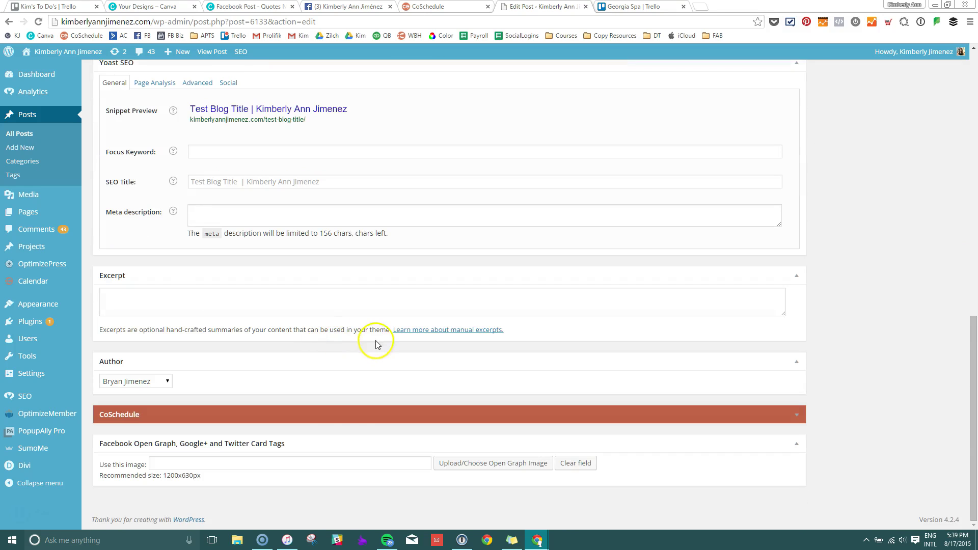
Expand the CoSchedule section of the WordPress post and examine its social queue and tasks.
click(765, 415)
scroll(753, 379, down, 4)
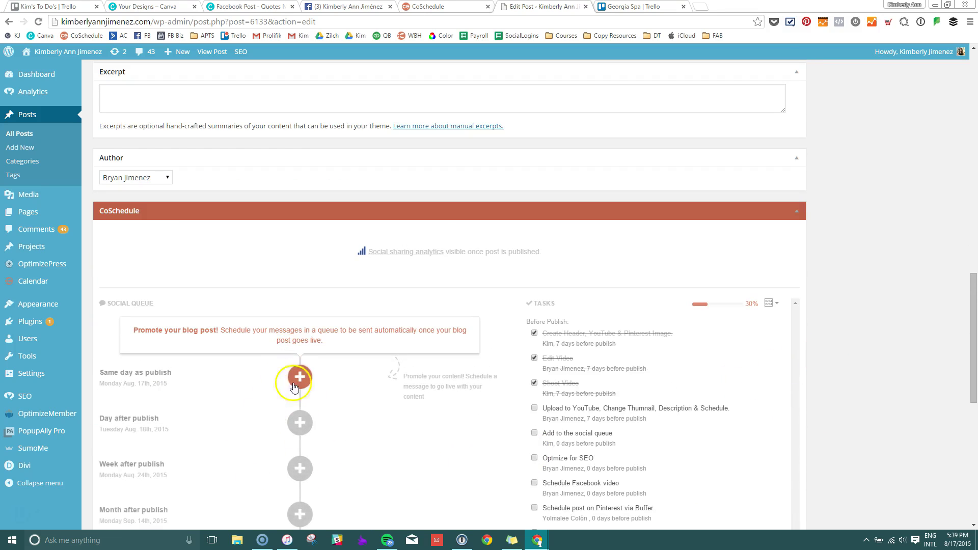
scroll(357, 393, down, 1)
scroll(357, 392, down, 3)
scroll(357, 392, up, 20)
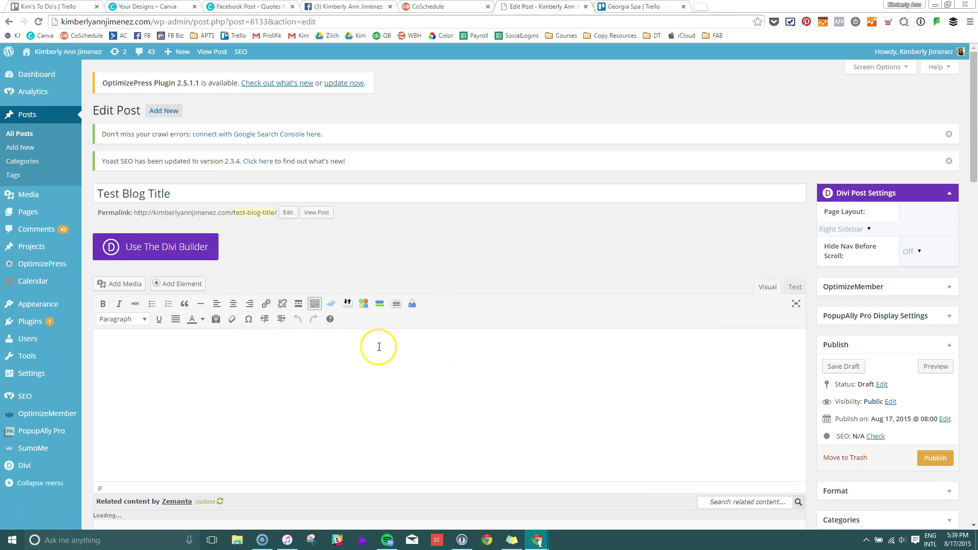
click(423, 458)
Return to CoSchedule and start a same-day-as-publish social message for the first listed profile and the Twitter profile.
click(449, 6)
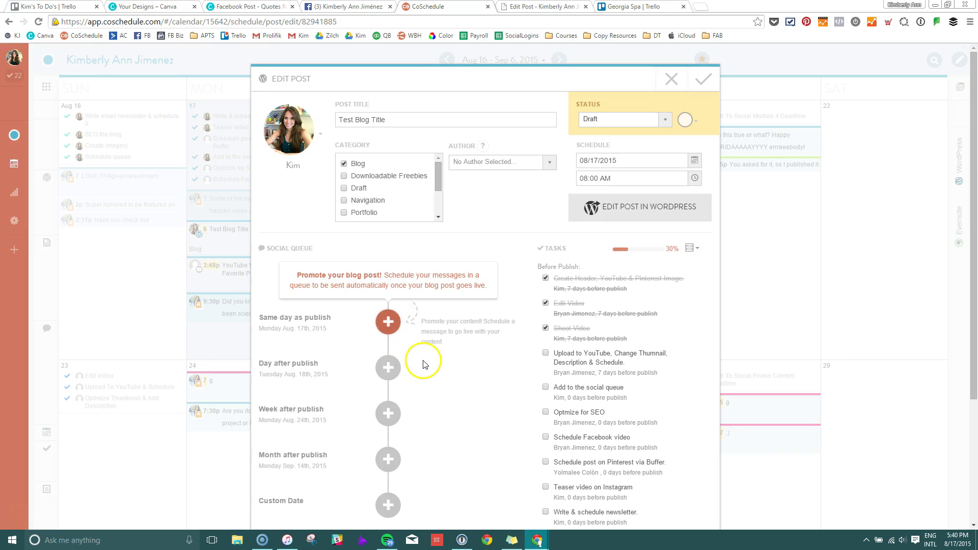
click(386, 326)
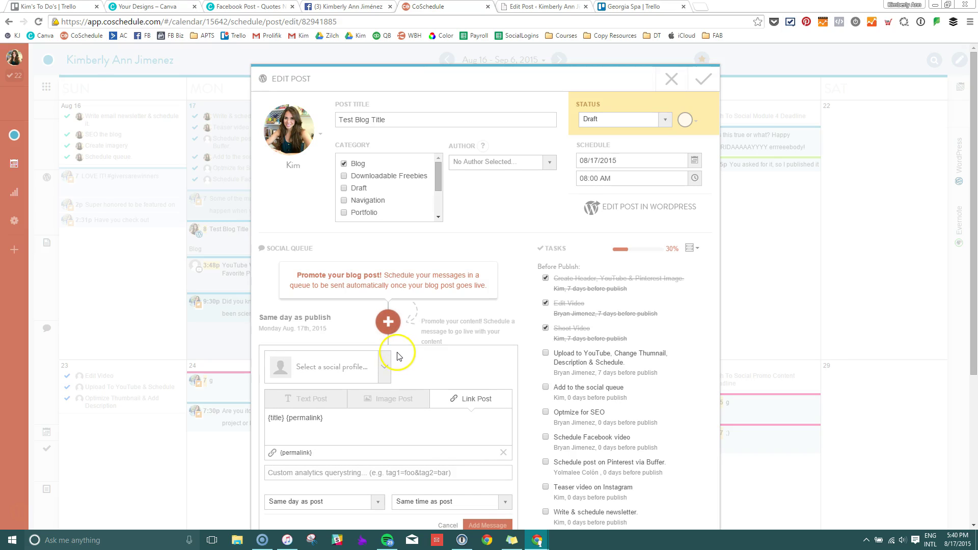
click(384, 366)
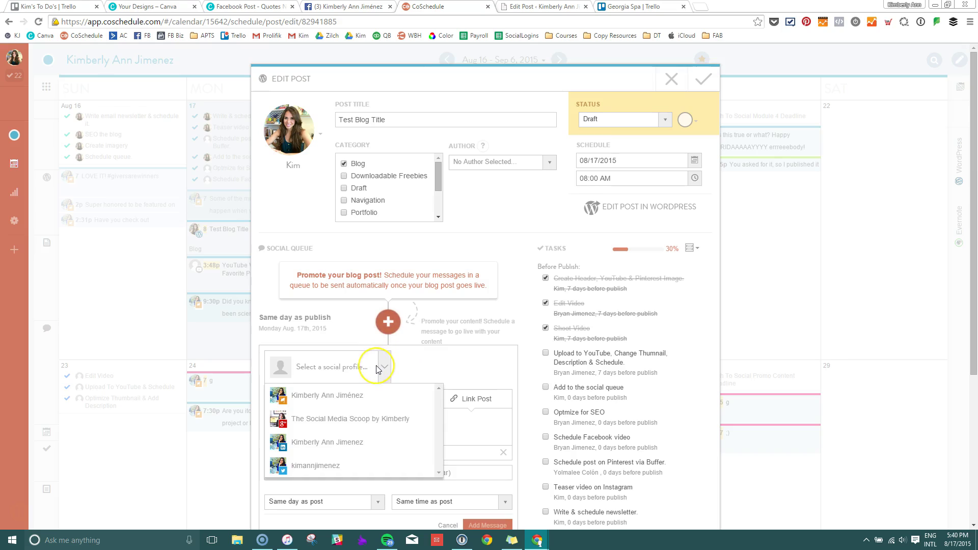
click(384, 369)
drag(382, 389, 391, 437)
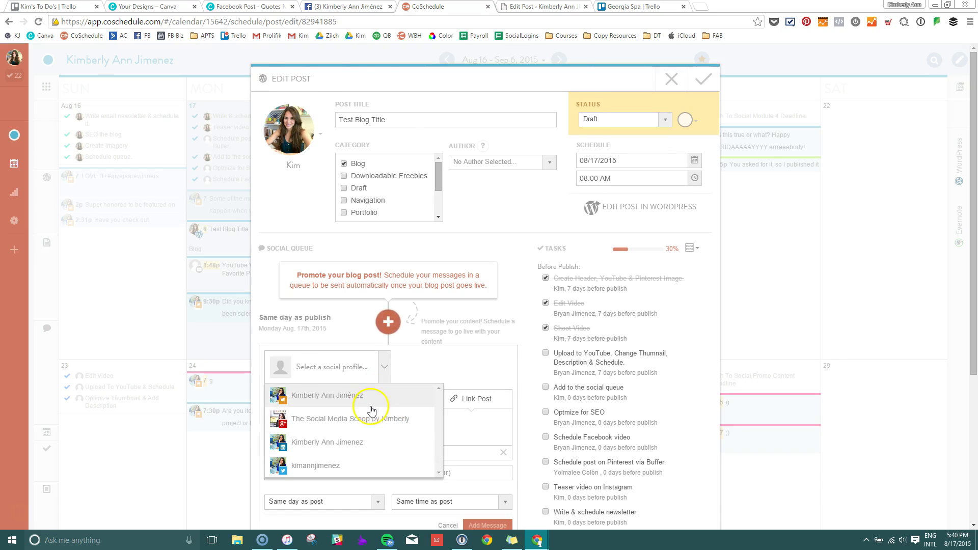
scroll(370, 411, down, 1)
click(321, 342)
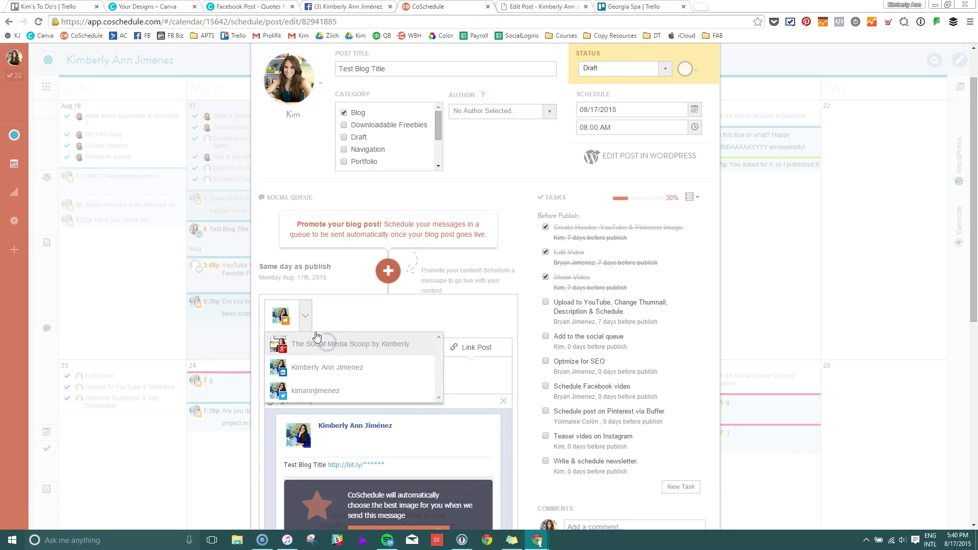
click(336, 390)
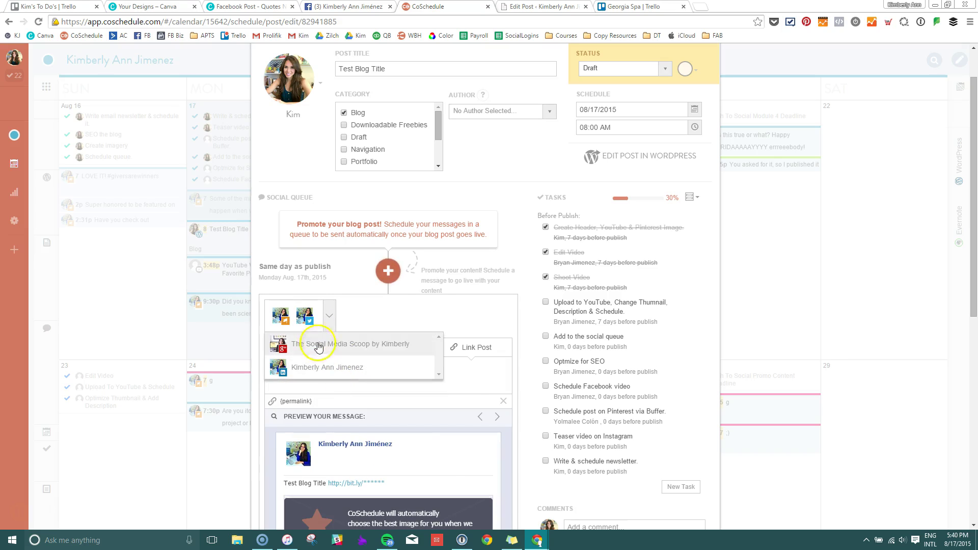
click(448, 364)
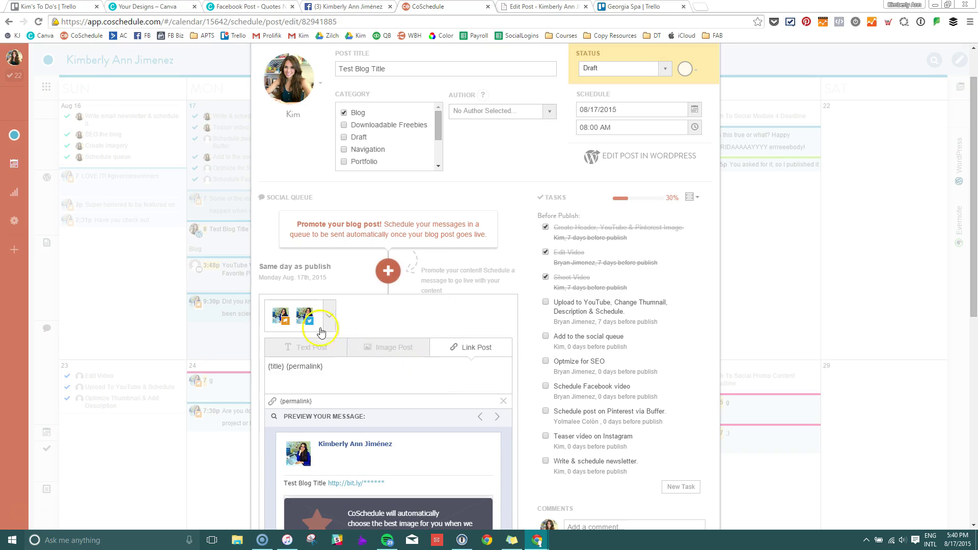
Review the two selected social profiles, the profile choices and the preview of the link post.
click(319, 328)
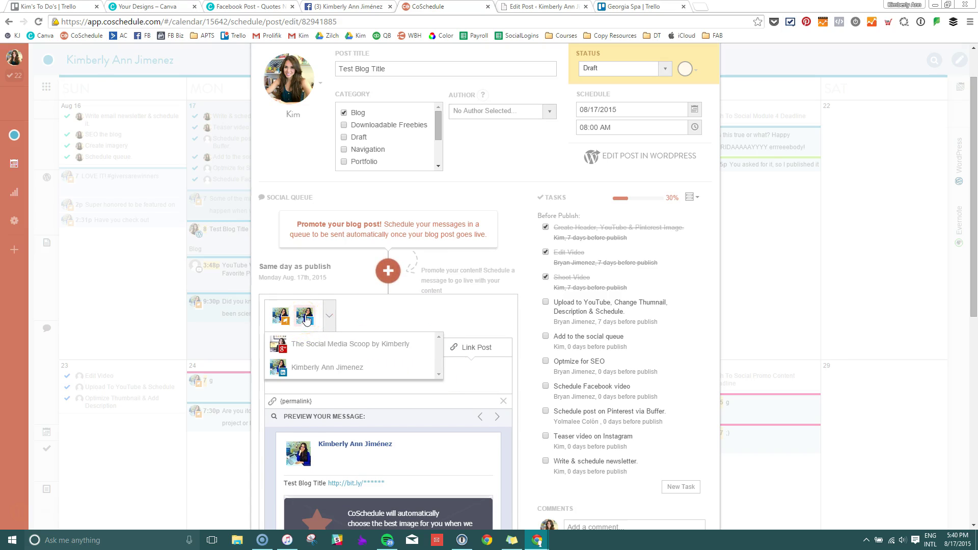
click(462, 368)
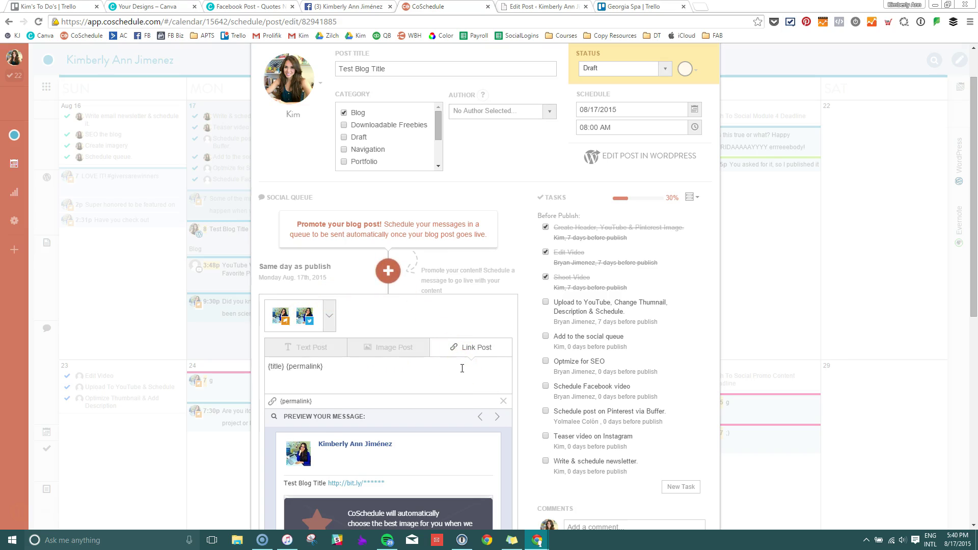
click(311, 321)
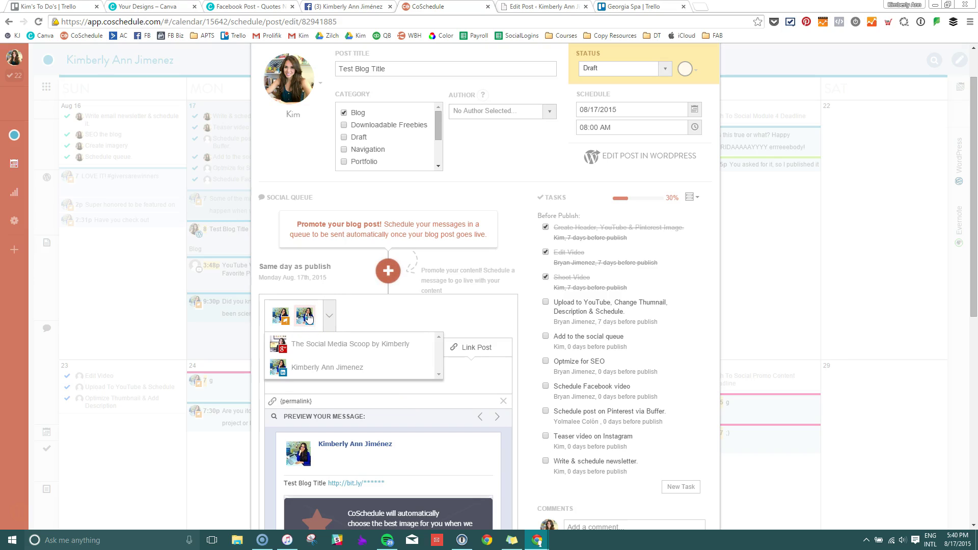
click(306, 320)
click(305, 320)
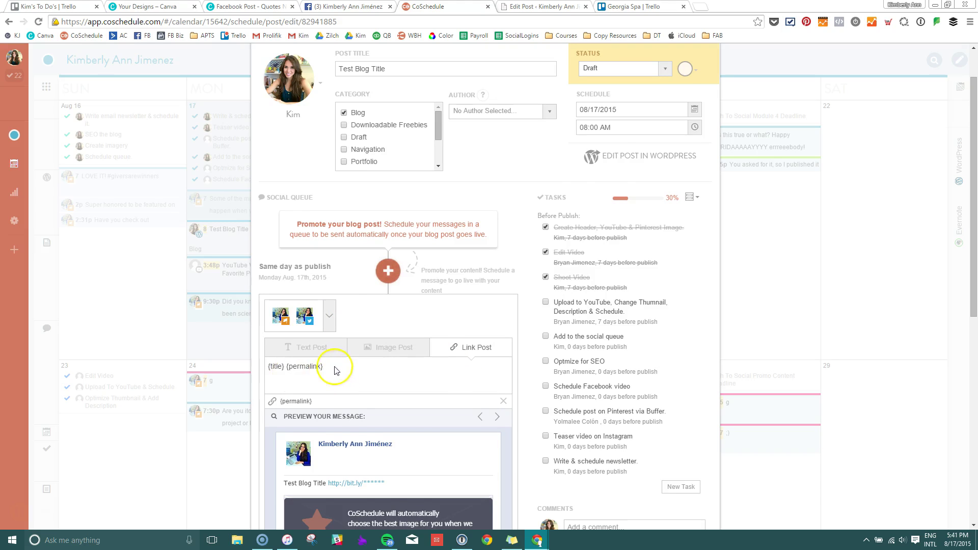
scroll(336, 364, down, 2)
scroll(373, 351, down, 2)
scroll(382, 341, up, 1)
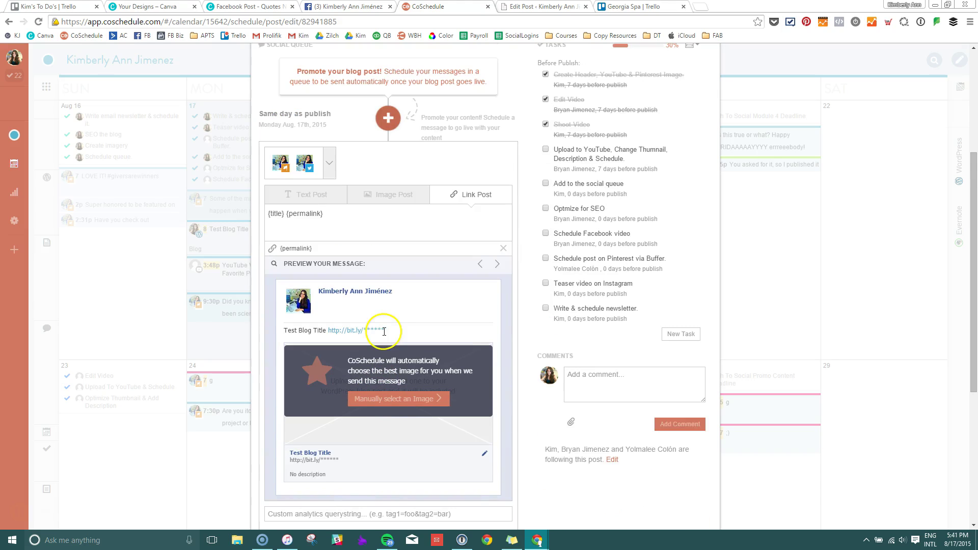
click(305, 164)
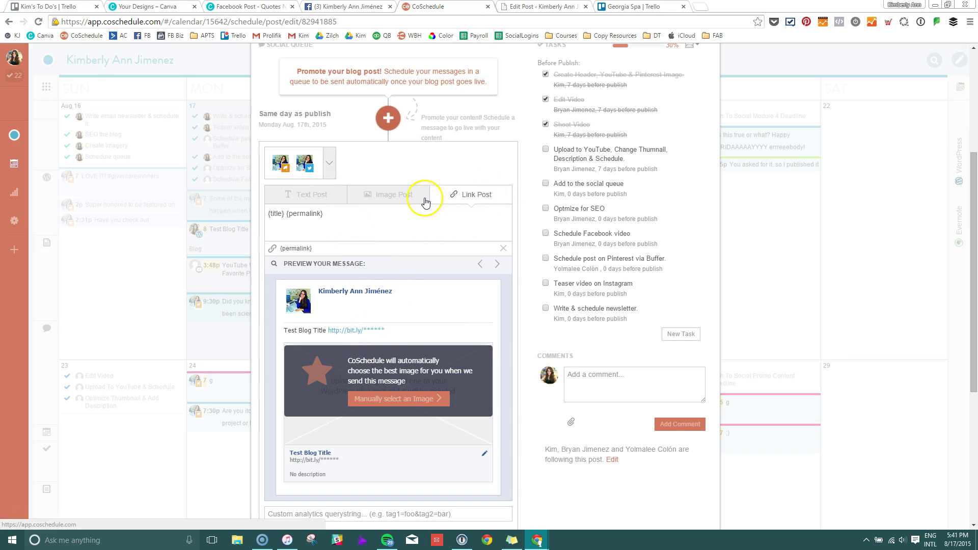
click(283, 170)
click(310, 169)
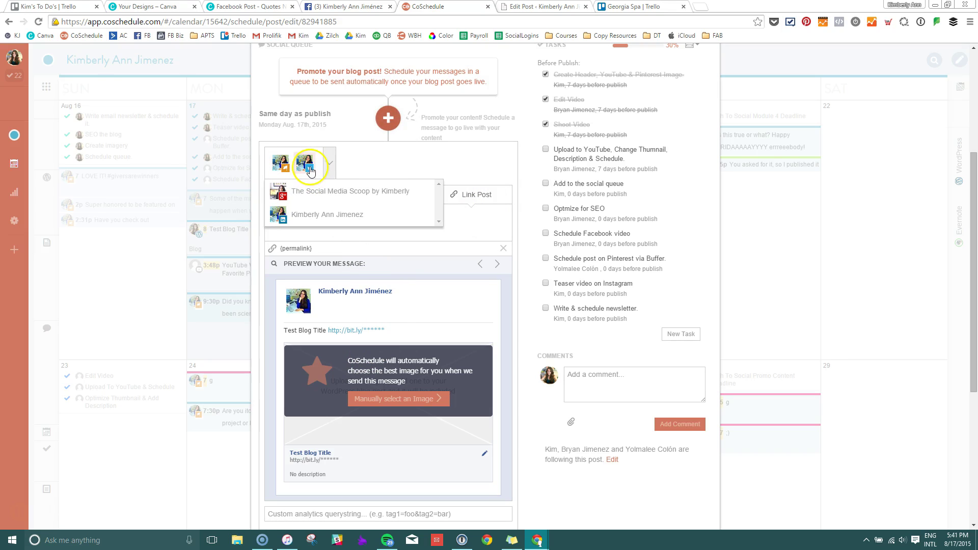
Manually choose the link post's image by uploading the desktop file "Blog Headers (1)".
click(377, 399)
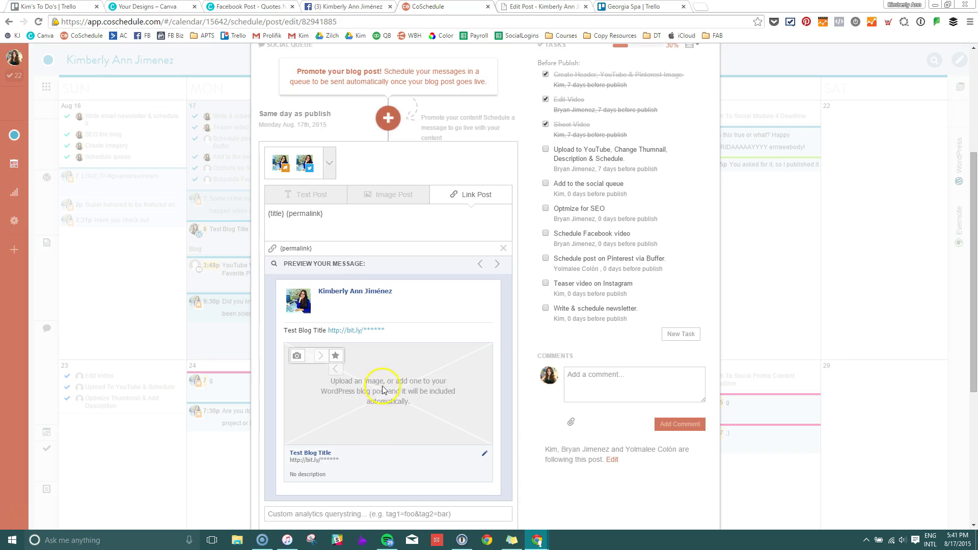
click(297, 357)
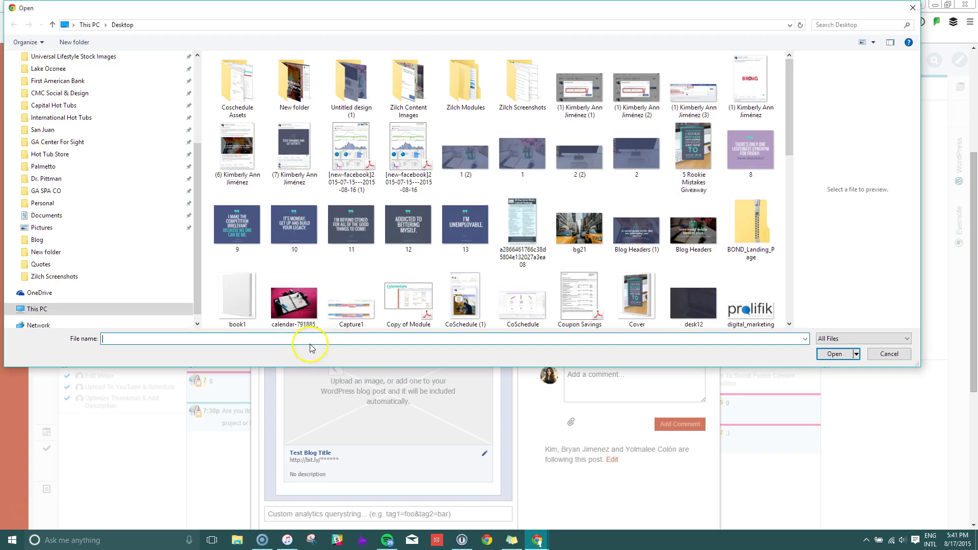
double_click(635, 229)
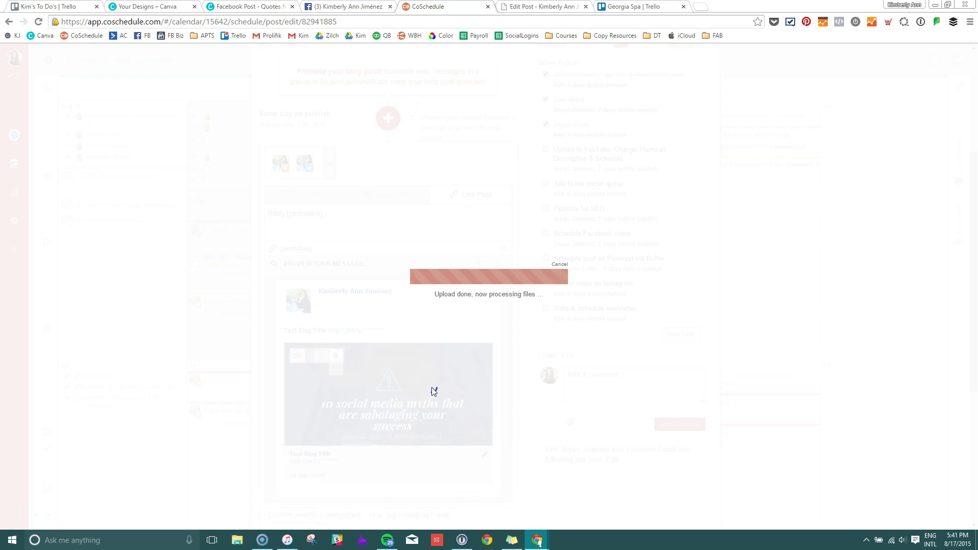
Open the title and excerpt of the link preview for editing.
click(484, 454)
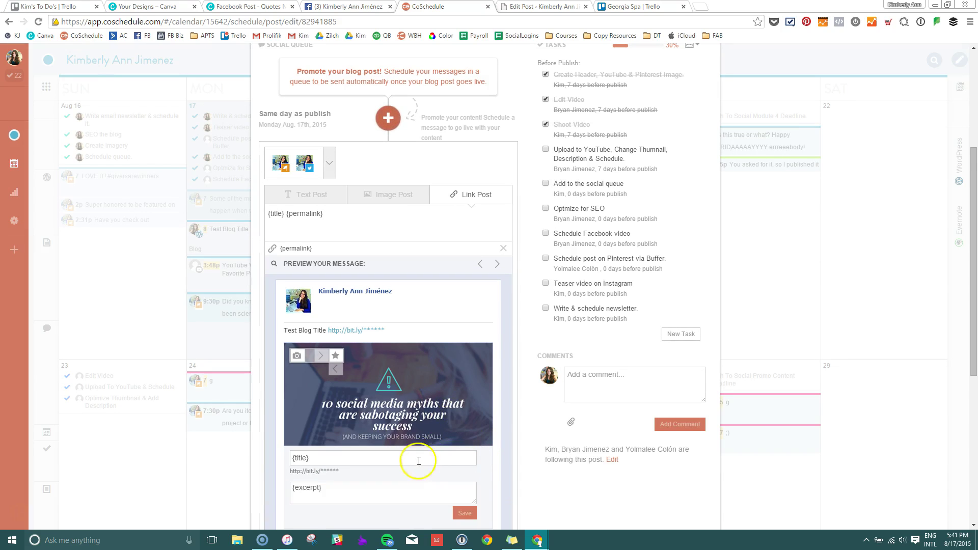
scroll(433, 464, down, 2)
scroll(437, 454, up, 1)
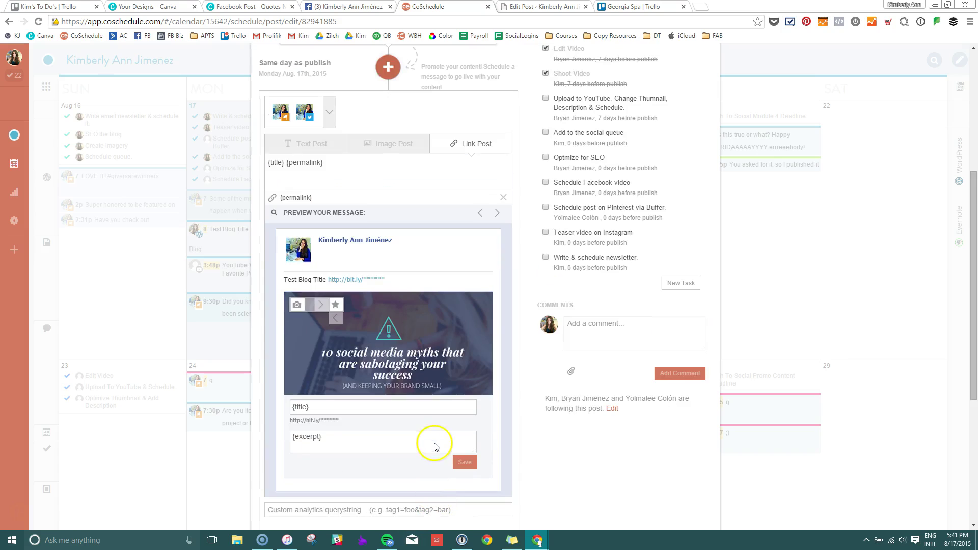
Replace {title} in the message text with "Type in your content", keeping {permalink} after it.
drag(288, 165, 266, 162)
key(BackSpace)
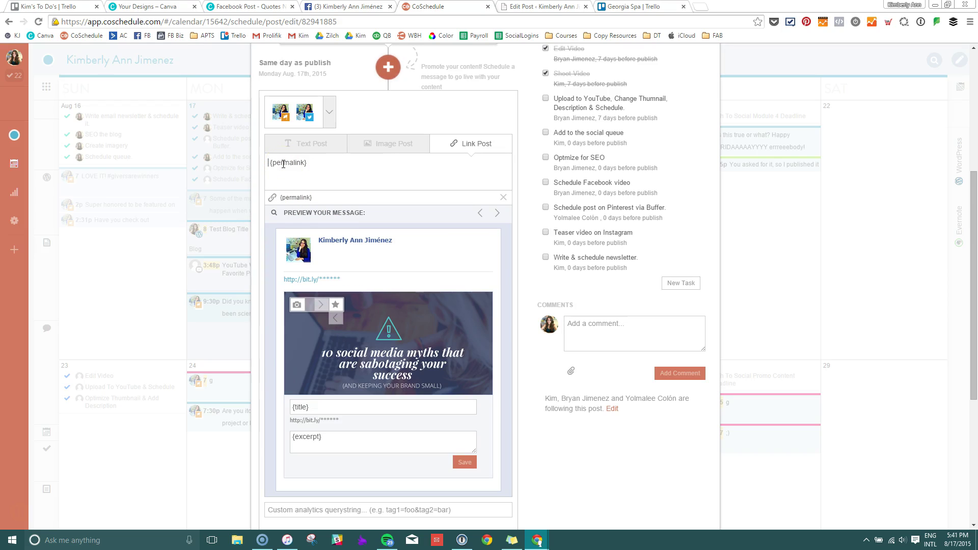
text(Type in your c ontent)
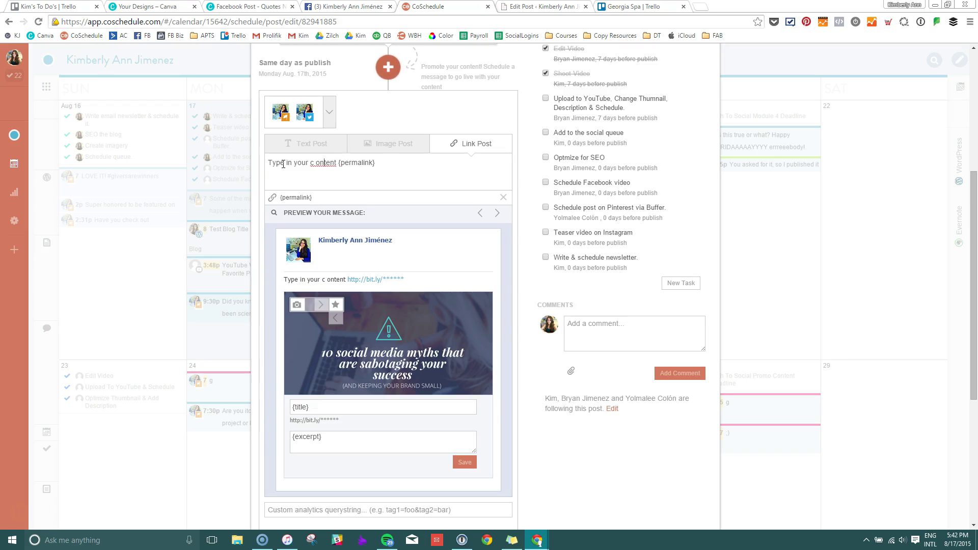
key(BackSpace)
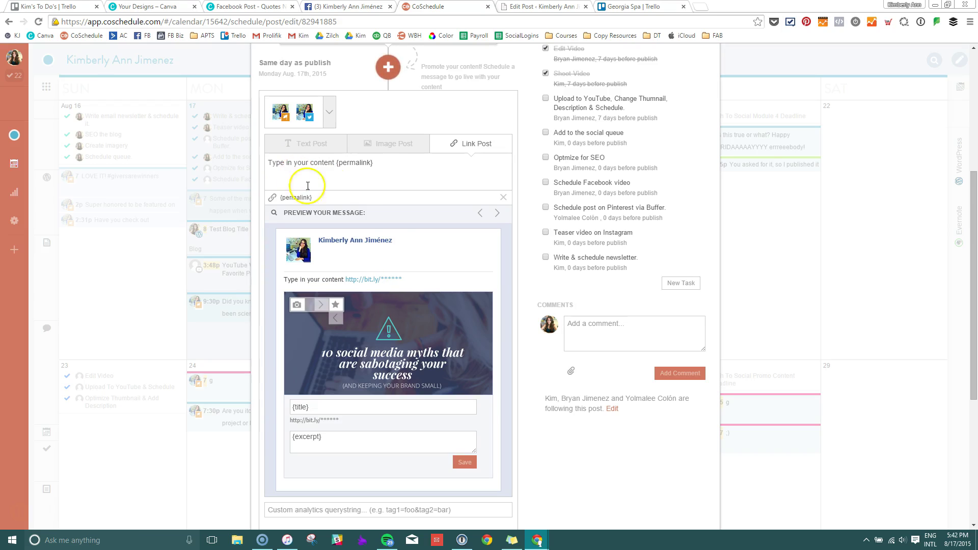
Examine the social message's custom analytics querystring field without entering anything.
scroll(441, 356, down, 1)
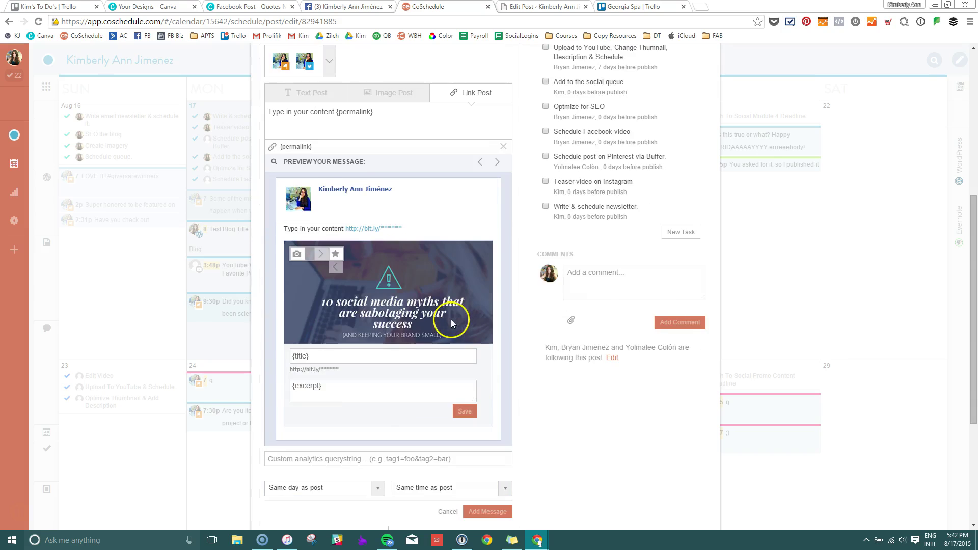
scroll(470, 381, down, 1)
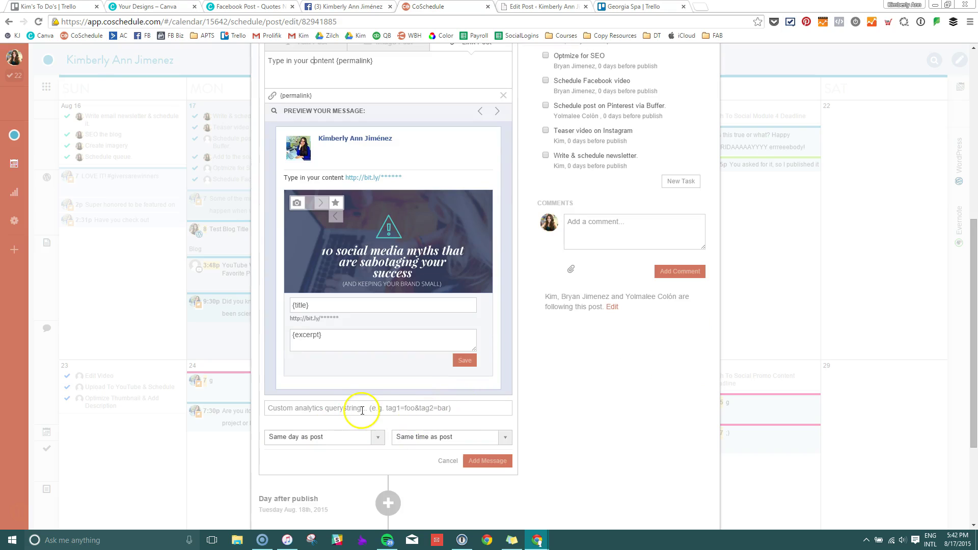
click(314, 410)
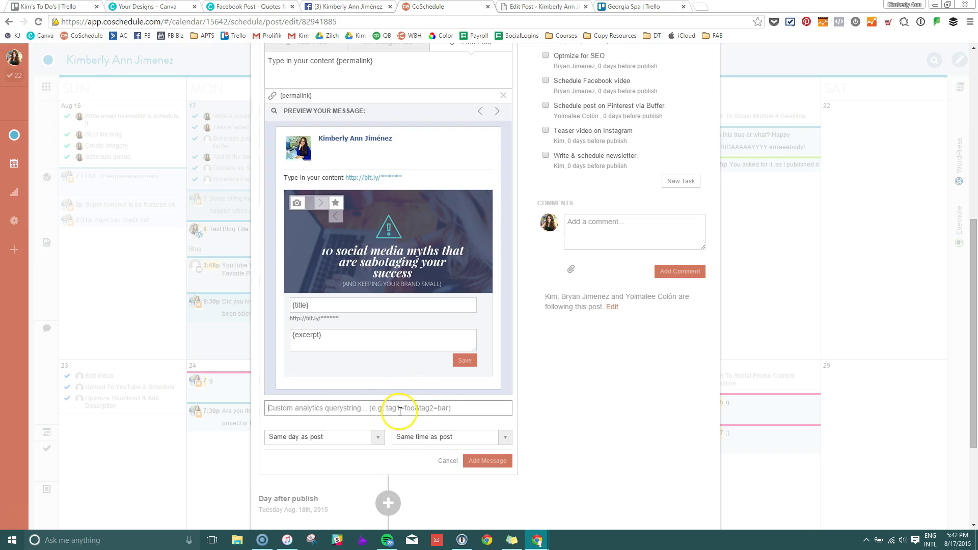
Schedule the link message for the custom date 08/17/2015 and custom time 12:00 AM, and add it to the social queue.
scroll(355, 448, down, 1)
click(360, 386)
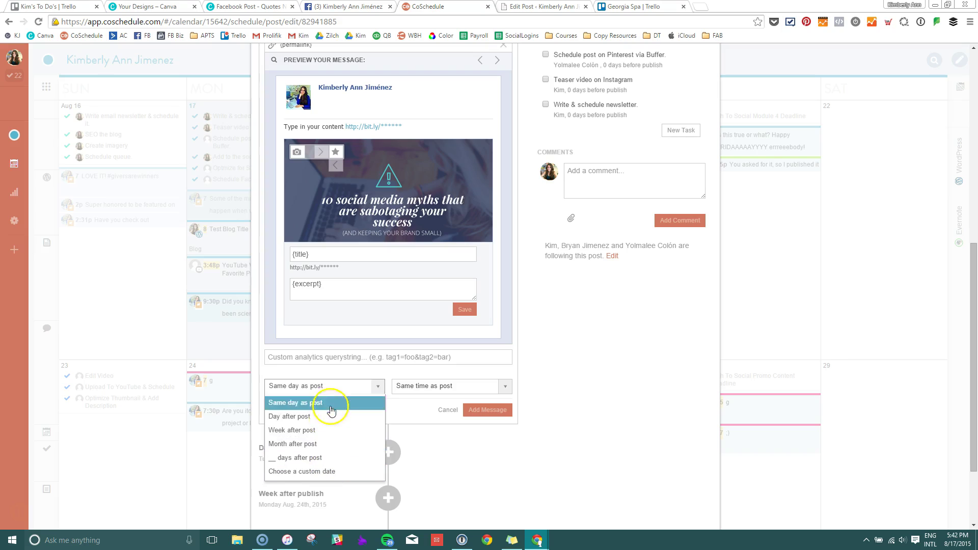
click(324, 470)
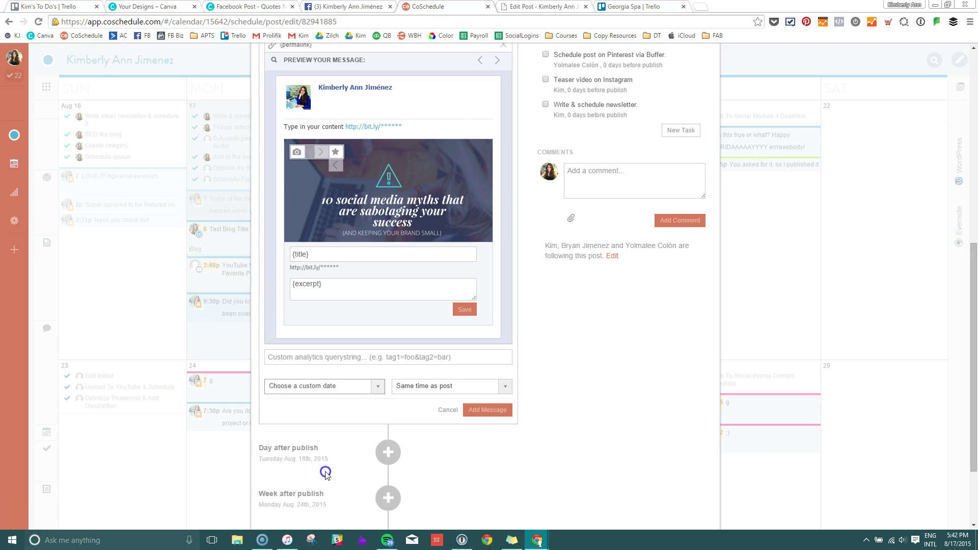
click(425, 389)
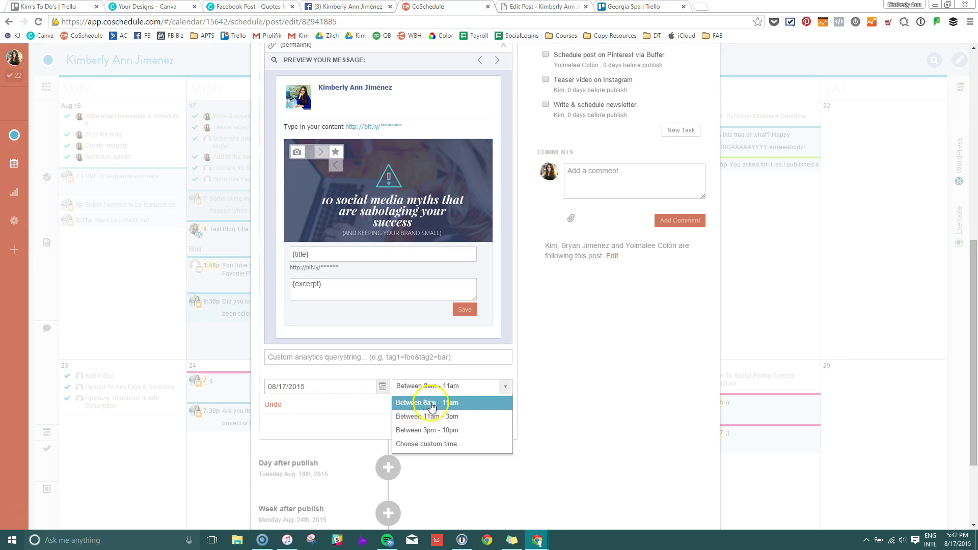
click(426, 443)
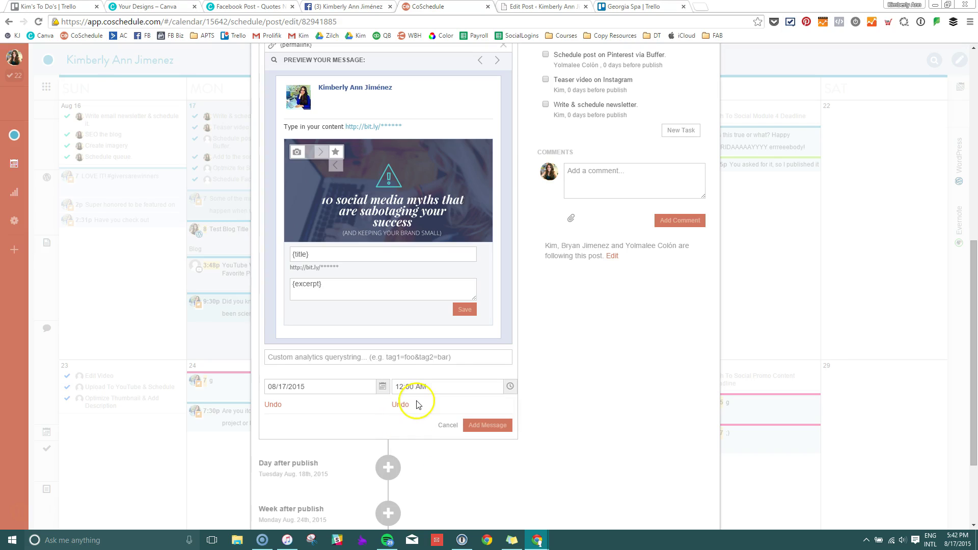
click(509, 389)
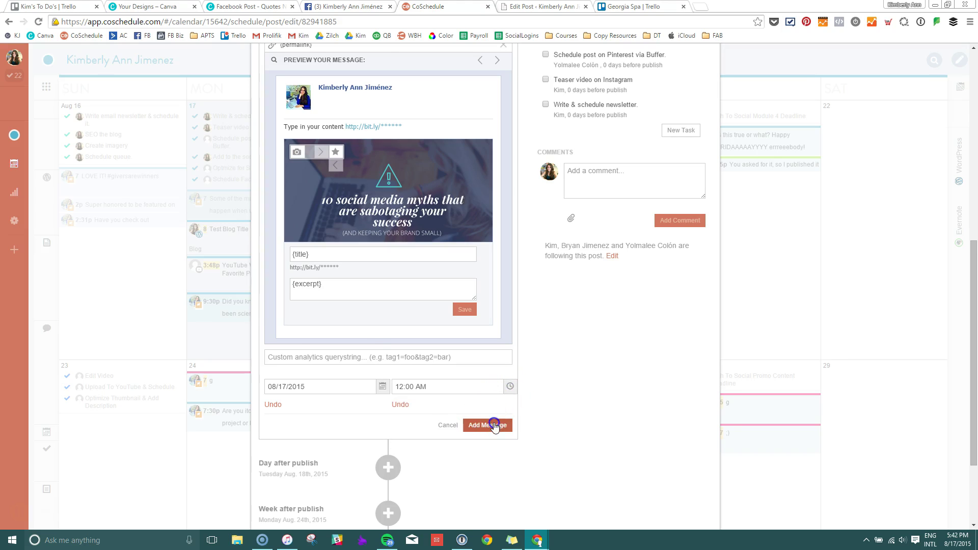
click(496, 424)
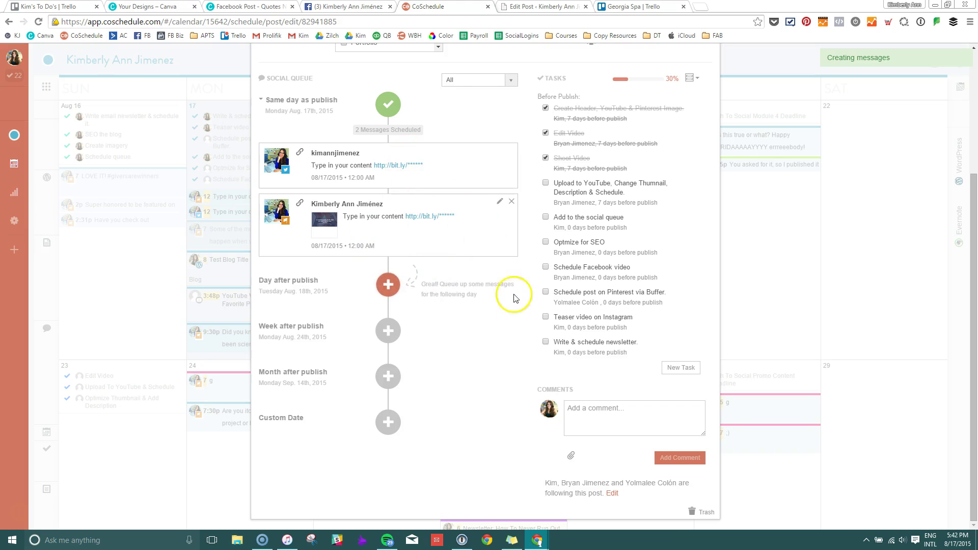
Trash the post "Test Blog Title" and confirm its deletion.
scroll(514, 293, up, 2)
scroll(433, 229, down, 2)
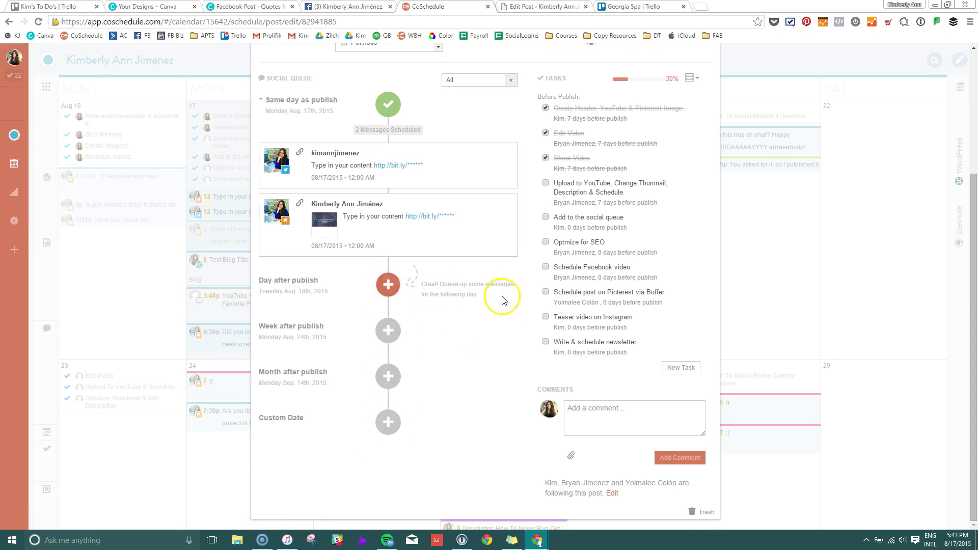
scroll(500, 305, up, 3)
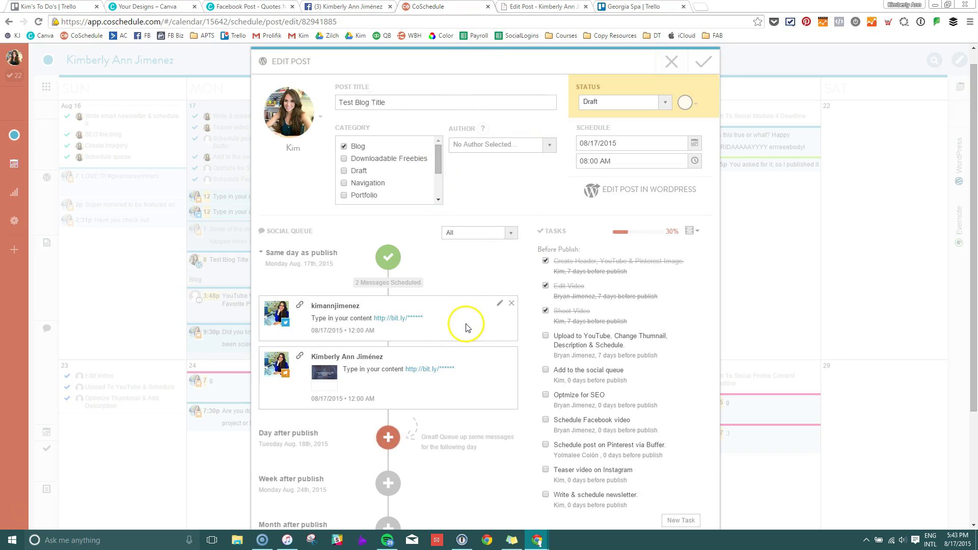
scroll(499, 284, up, 1)
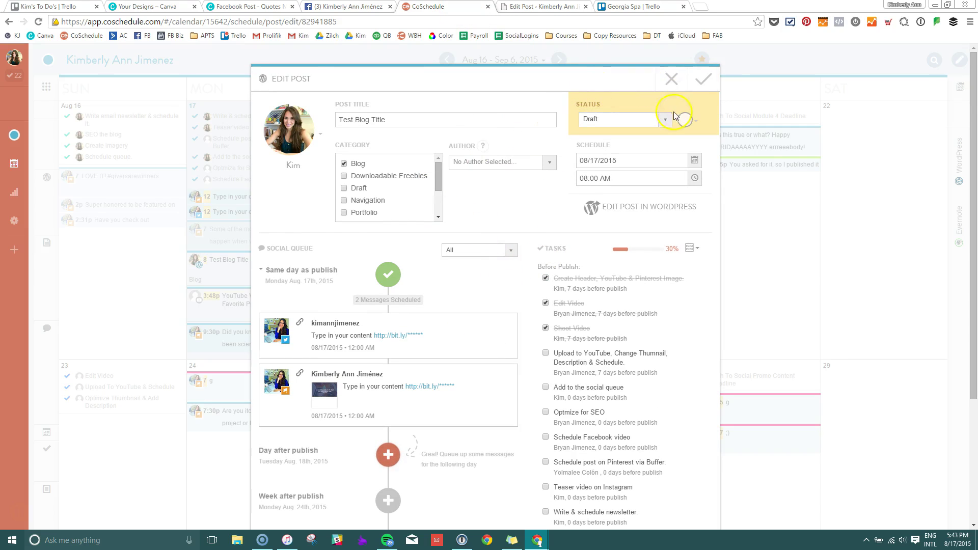
scroll(661, 266, down, 3)
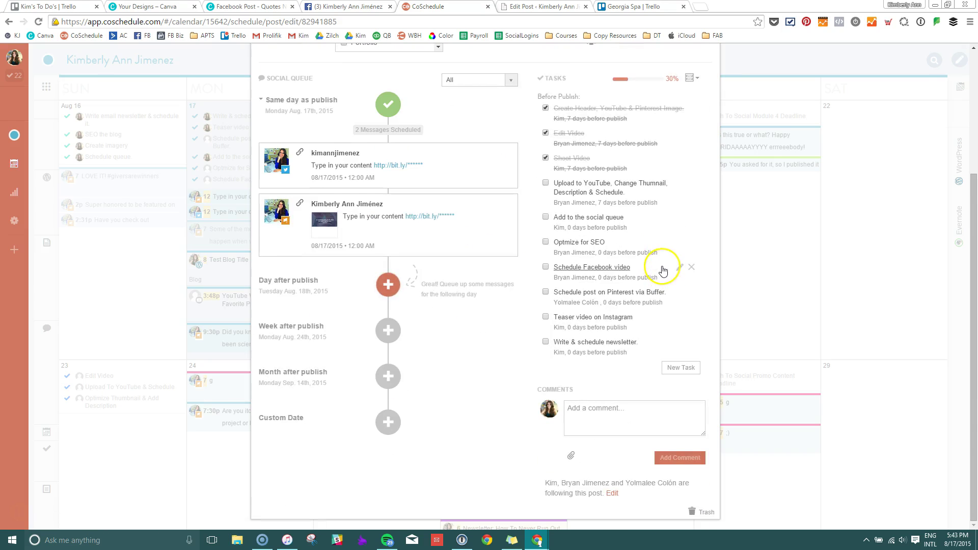
click(696, 514)
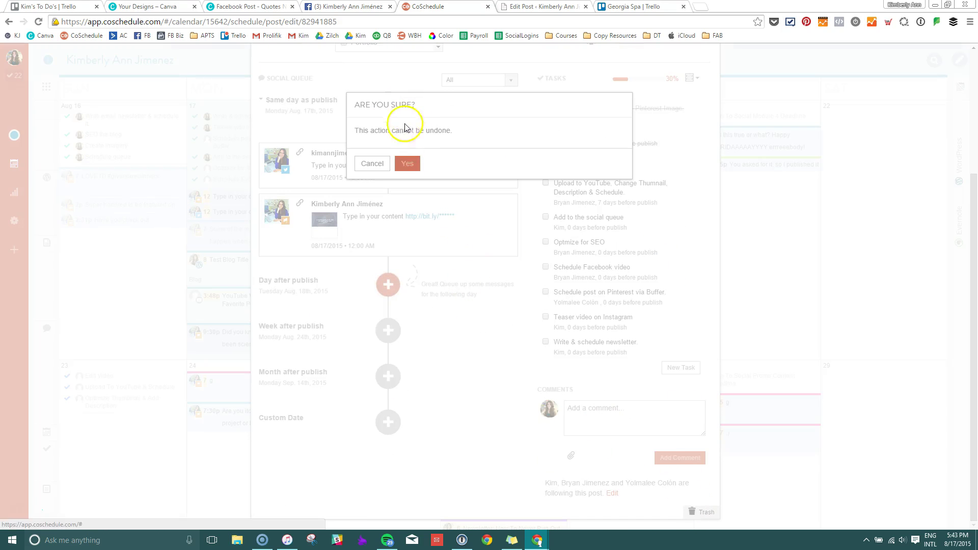
click(405, 161)
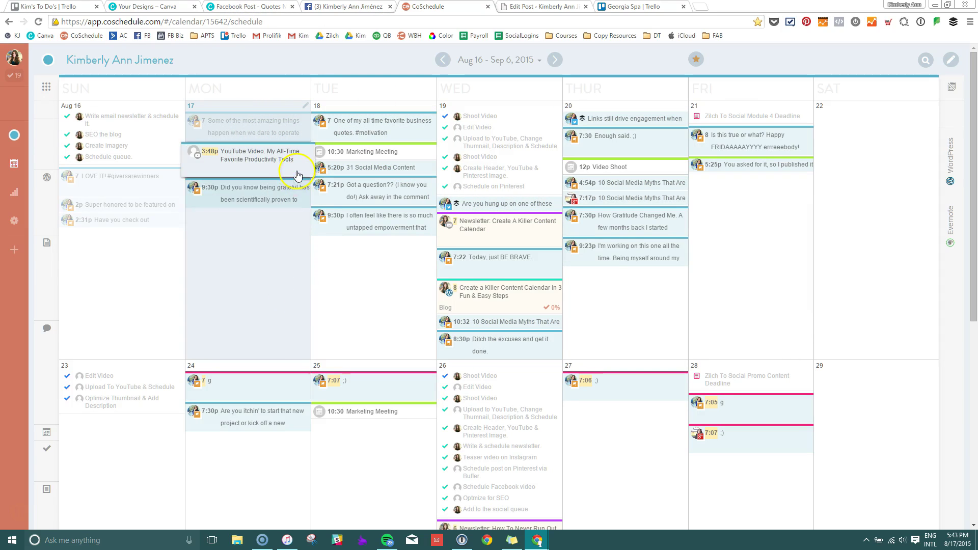
Start a new social message on Monday, August 17 and select four social profiles, including Google+, LinkedIn and Twitter.
click(305, 109)
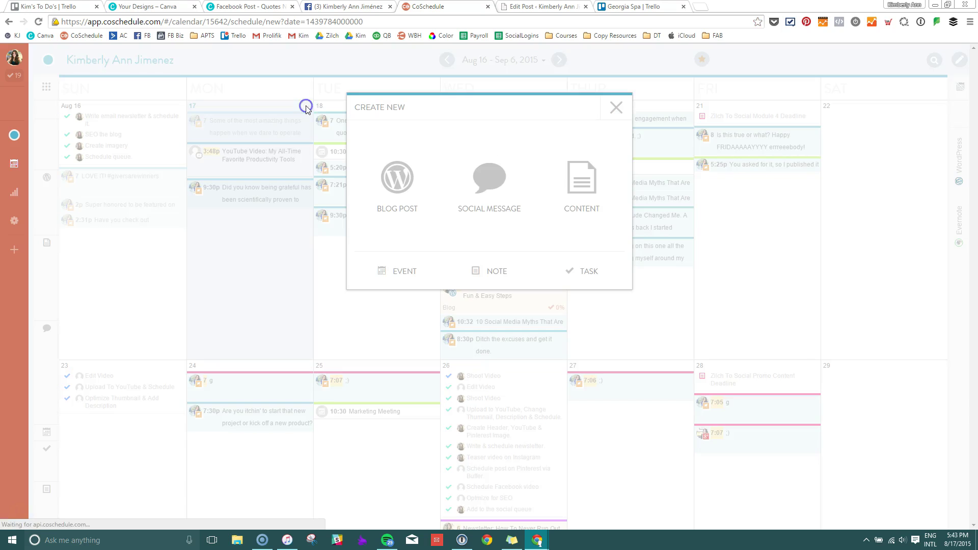
click(491, 181)
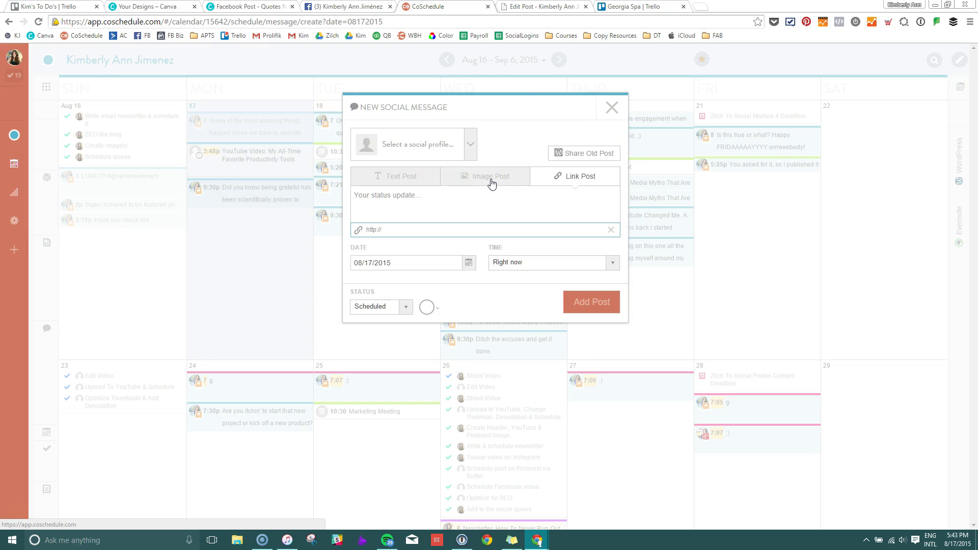
click(471, 144)
click(429, 169)
click(394, 144)
click(410, 173)
click(414, 177)
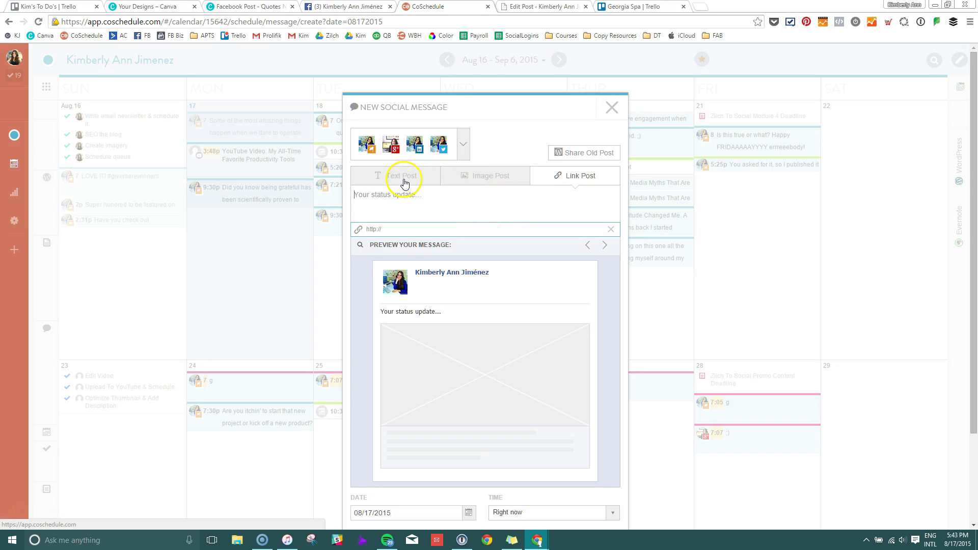
Compare the text, image and link post formats of the new message, ending on the link post.
click(400, 181)
click(463, 178)
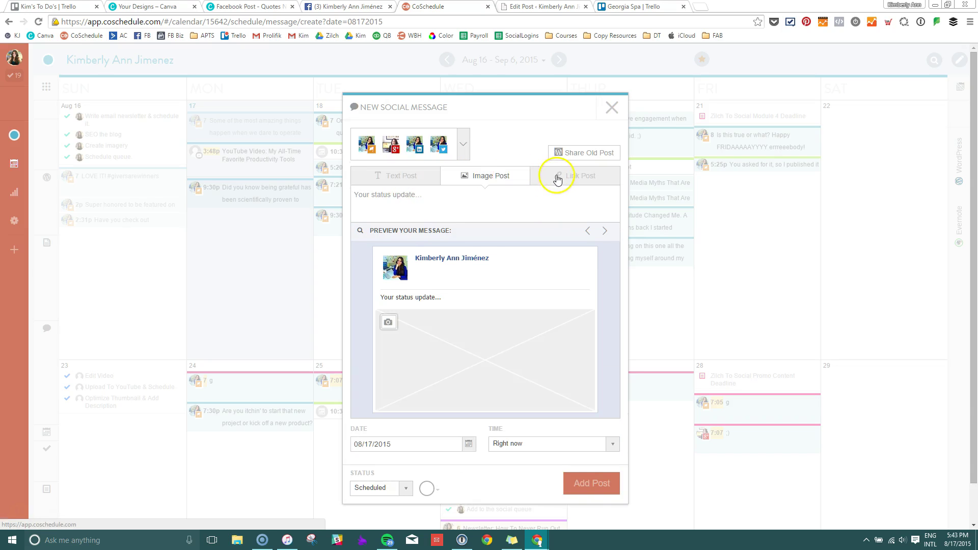
click(557, 179)
scroll(505, 248, down, 2)
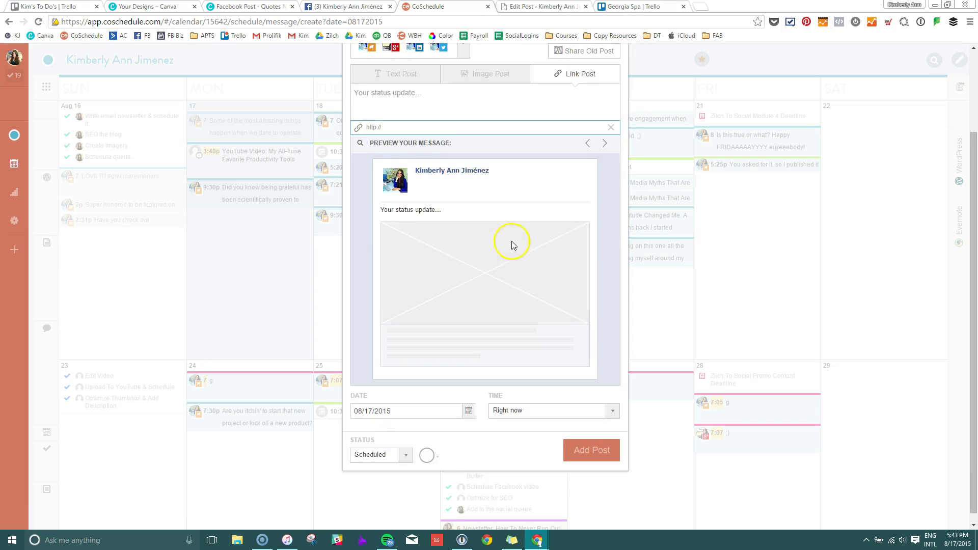
scroll(512, 244, up, 2)
Share the old post "What Should I Talk About On Social Media? 10 Fresh Social Media Topics You Can Use Today" in the message.
click(588, 154)
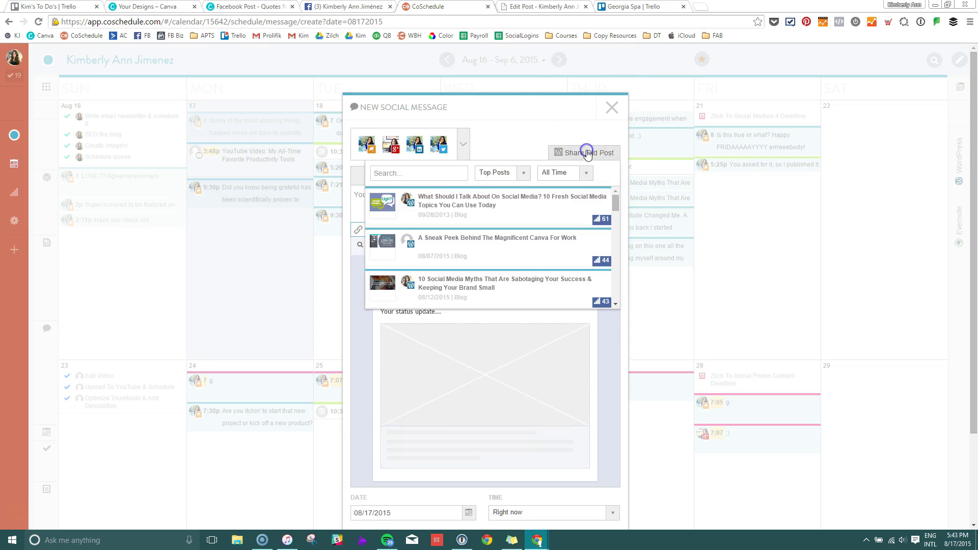
click(616, 204)
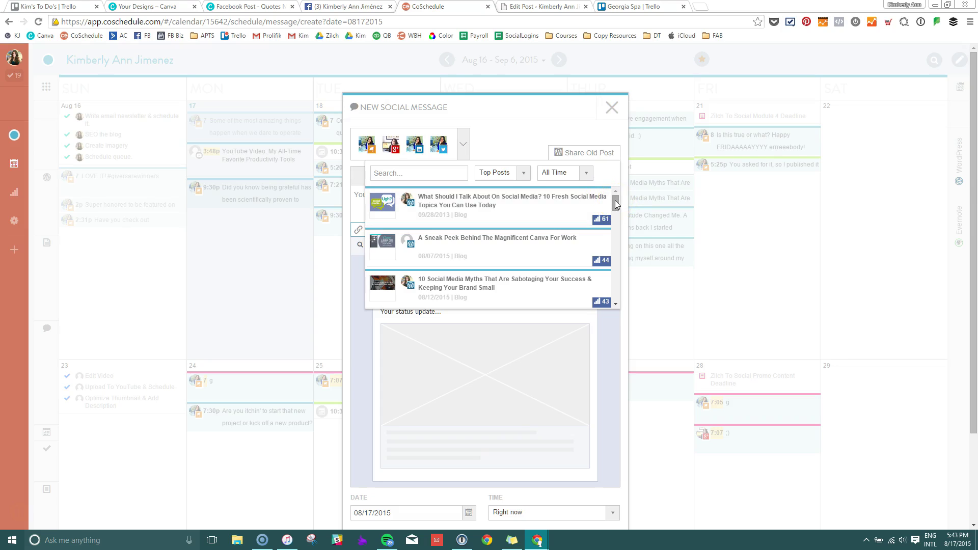
click(616, 214)
scroll(615, 208, down, 1)
scroll(618, 203, up, 1)
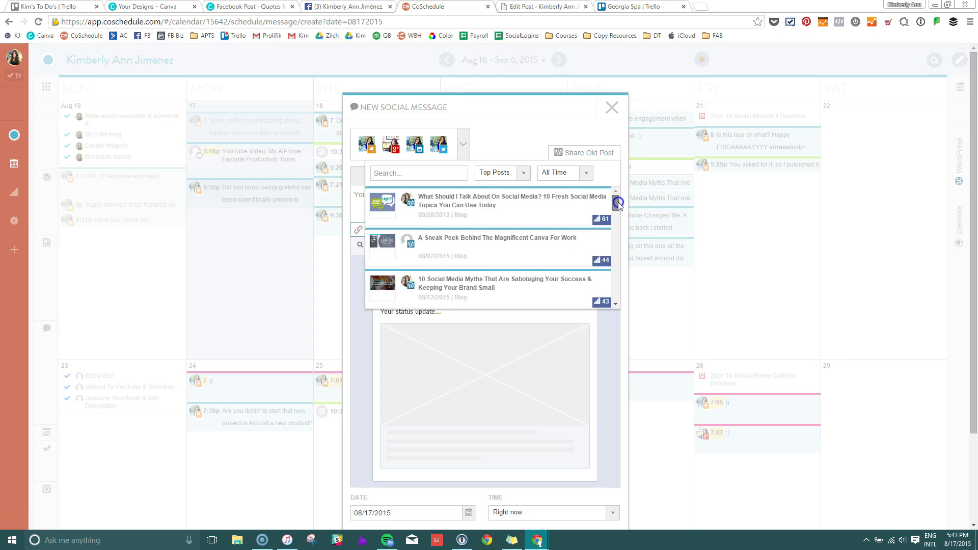
click(540, 211)
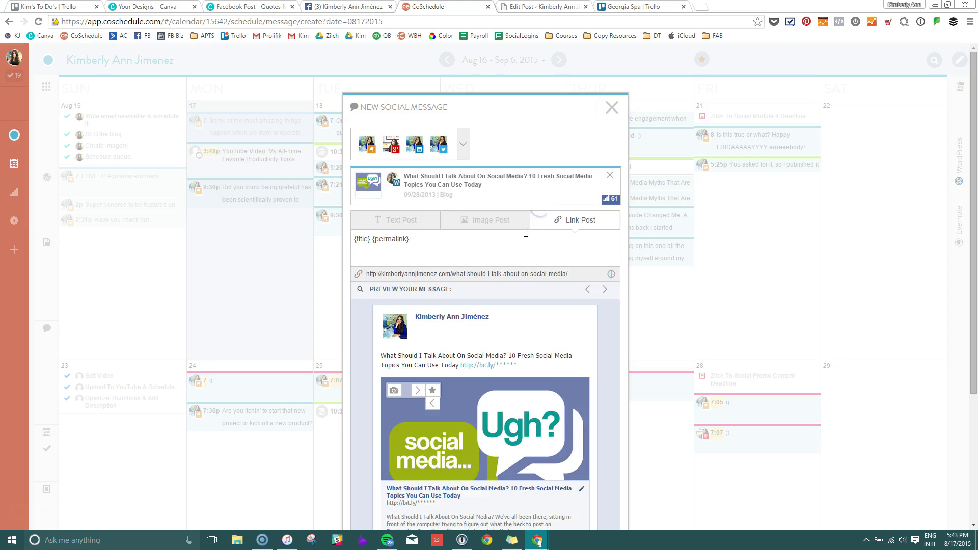
Set the message's time to 5 hours from now and add the post to the calendar.
scroll(519, 250, down, 4)
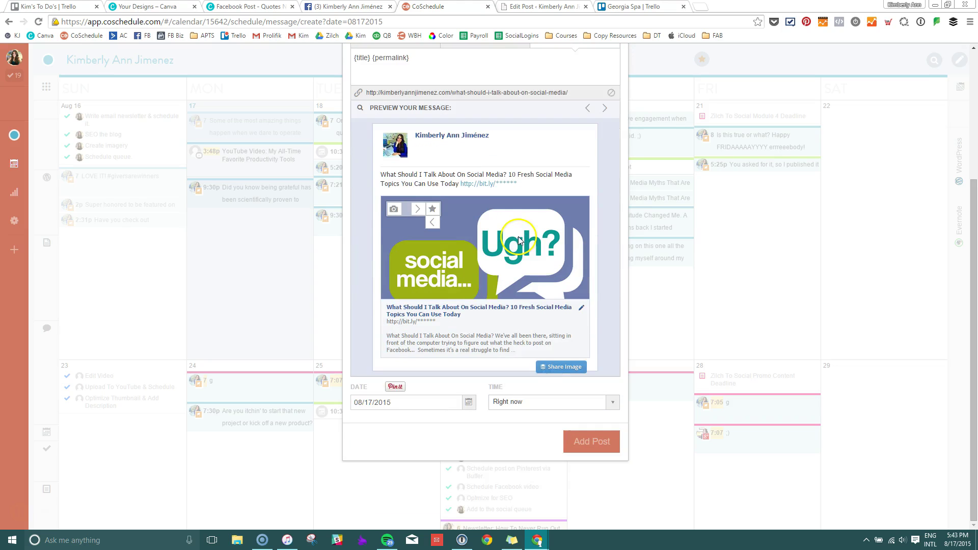
click(506, 403)
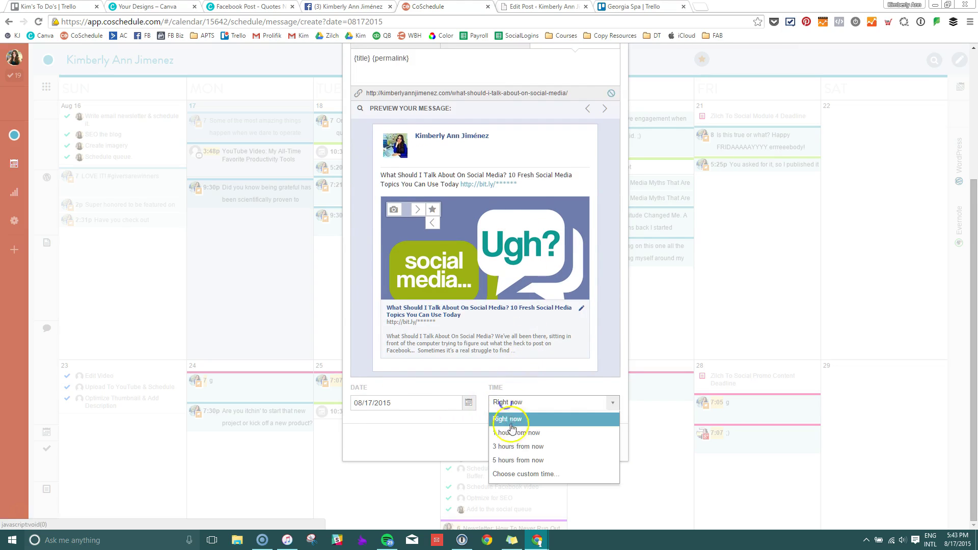
click(511, 446)
click(586, 449)
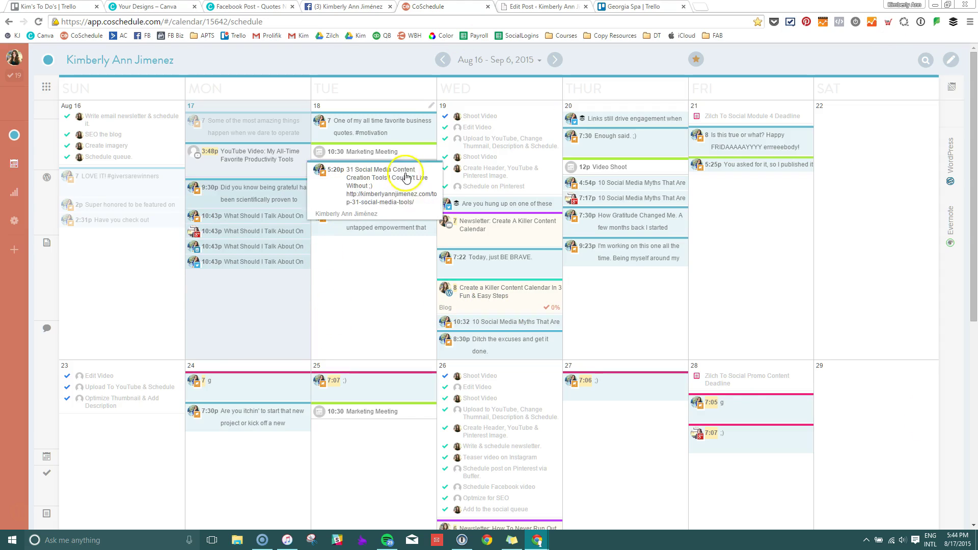
Create a content item on Tuesday, August 18 titled "Newsletter: Type The Title" and give it the envelope type icon.
click(432, 106)
click(574, 199)
click(395, 127)
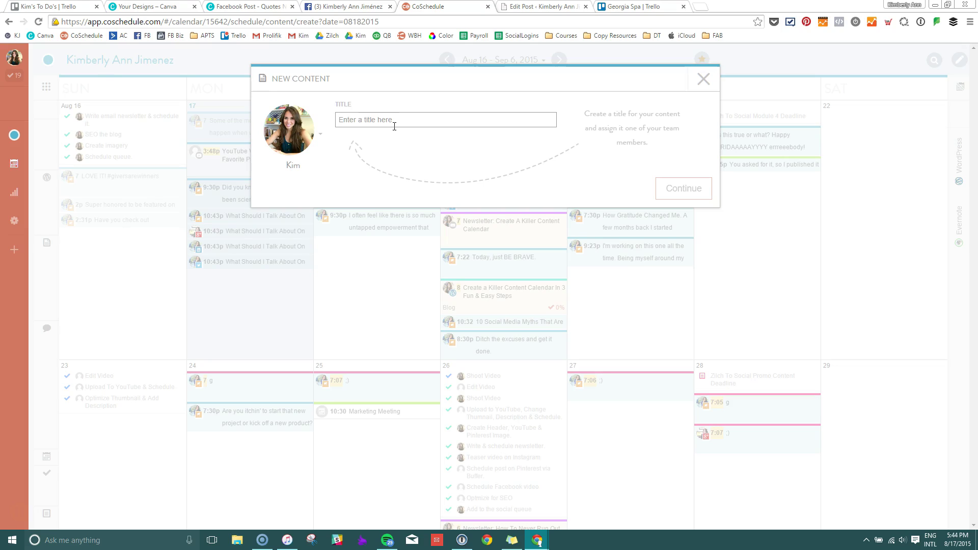
text(Newsletter: Type The Title)
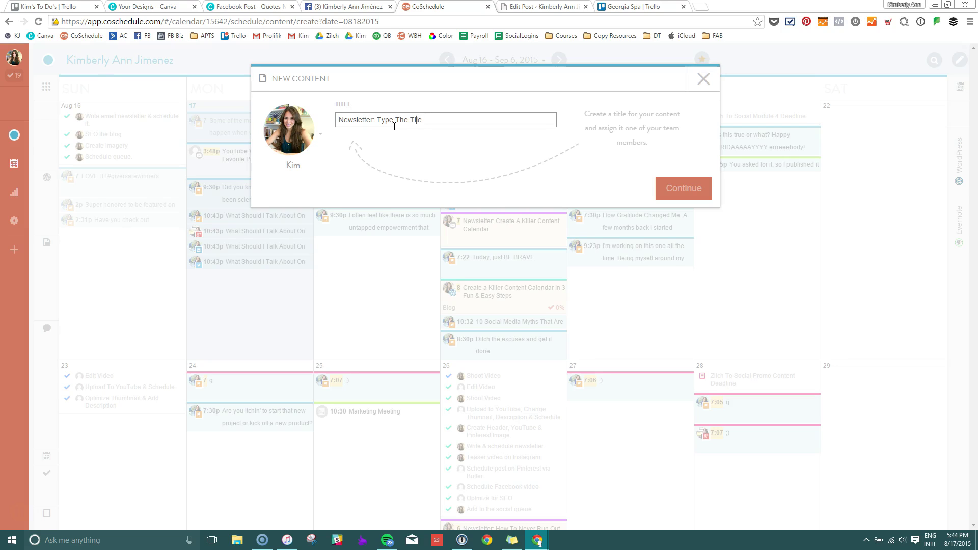
click(688, 189)
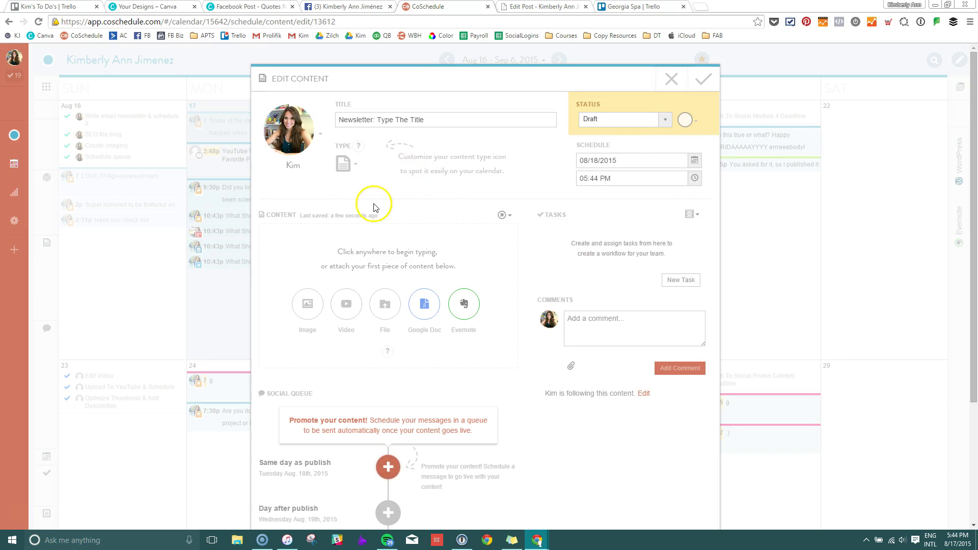
click(346, 163)
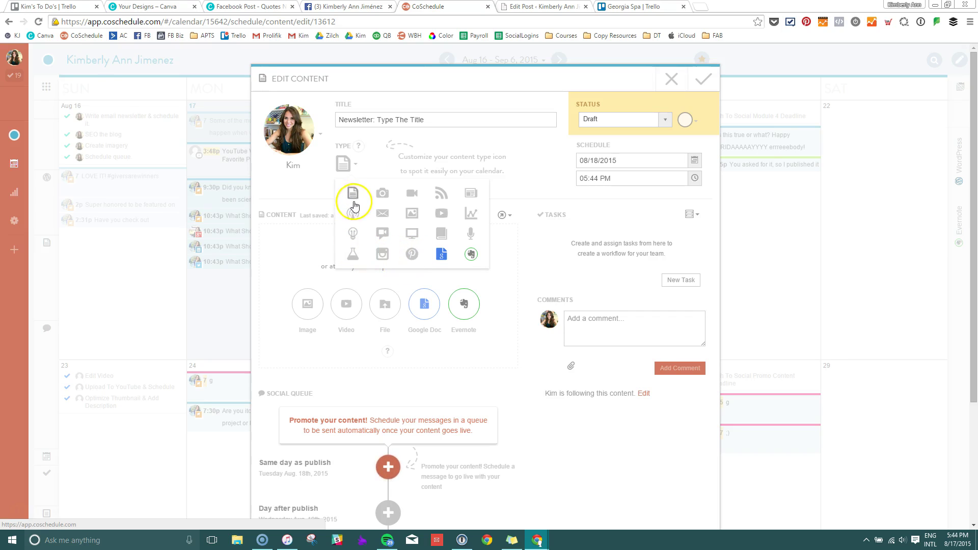
click(382, 218)
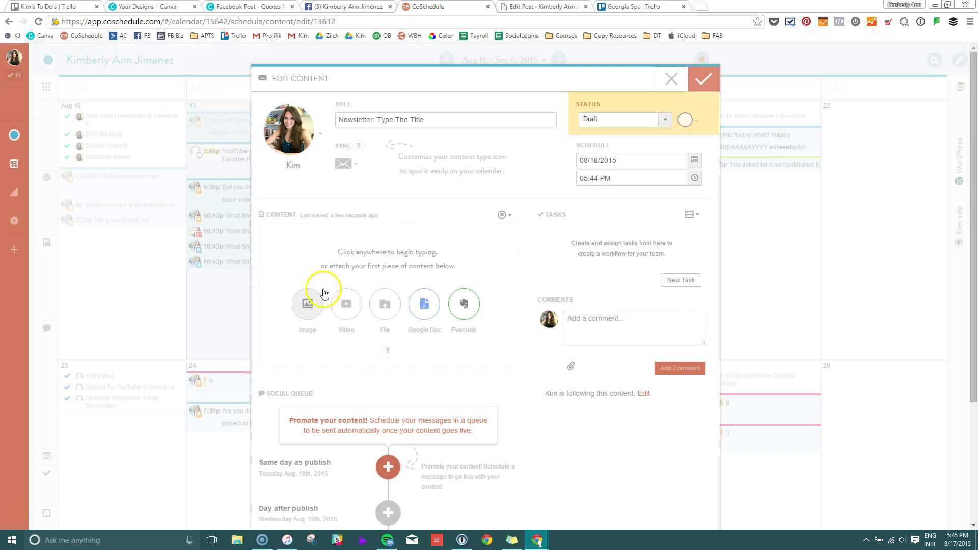
Enter the lines "Bullet Point One", "Bullet Point Two" and "Bullet Point Tree" in the newsletter content and format them as a bulleted list.
click(320, 250)
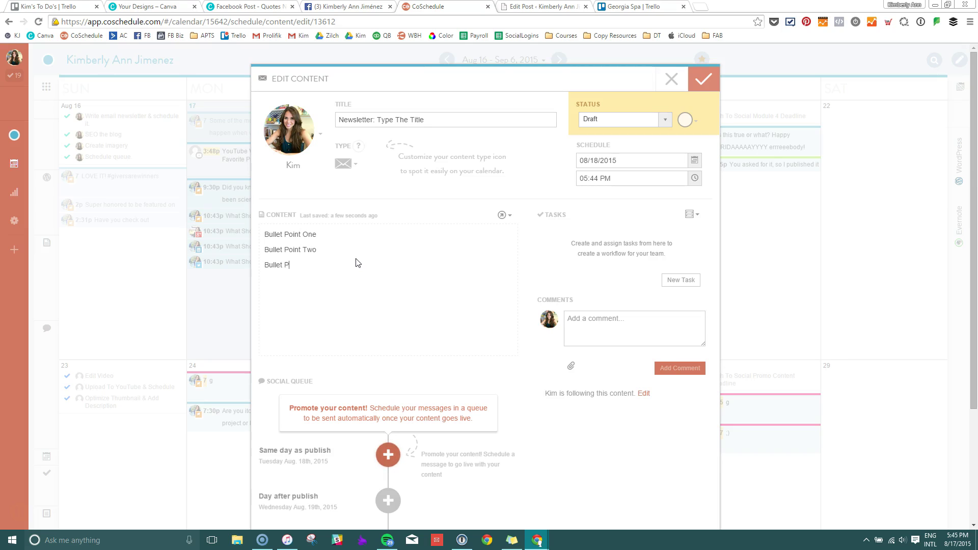
text(e)
click(347, 263)
click(265, 234)
drag(266, 234, 344, 268)
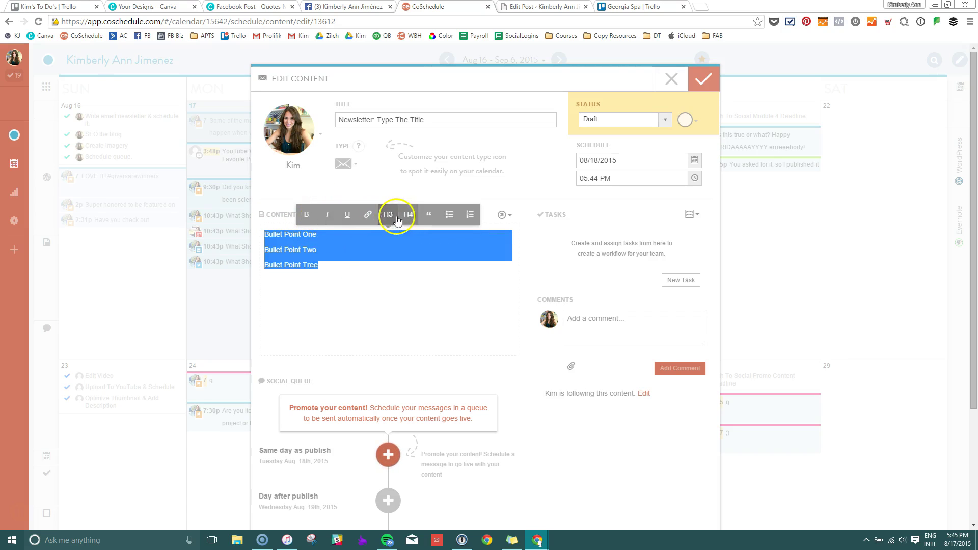
click(449, 215)
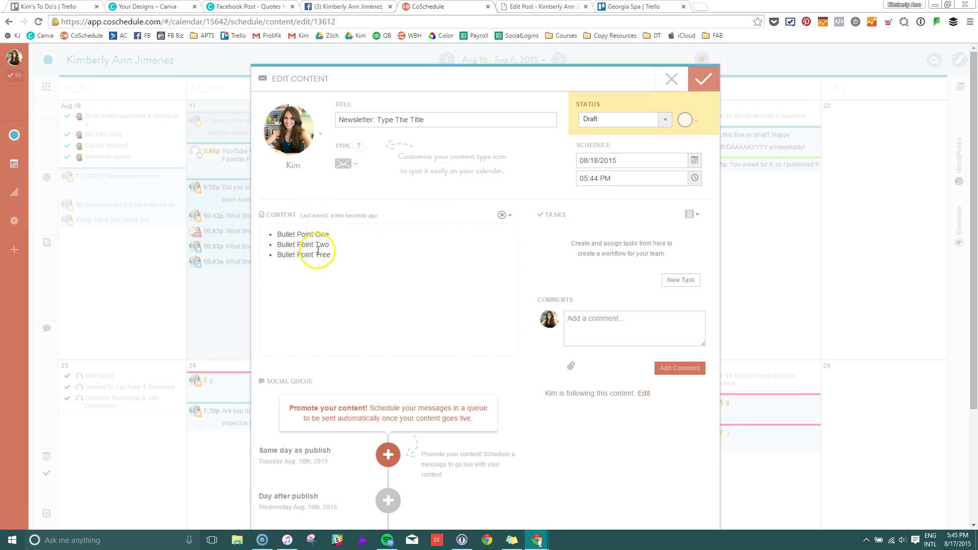
Attach the image file "Blog Headers (1)" from the Desktop below the bulleted list in the newsletter content.
click(350, 252)
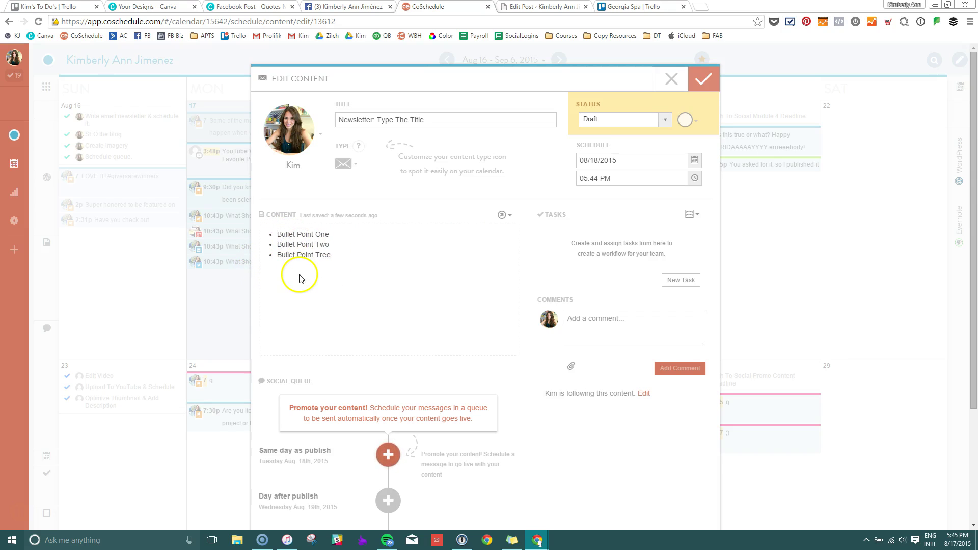
click(239, 270)
click(348, 270)
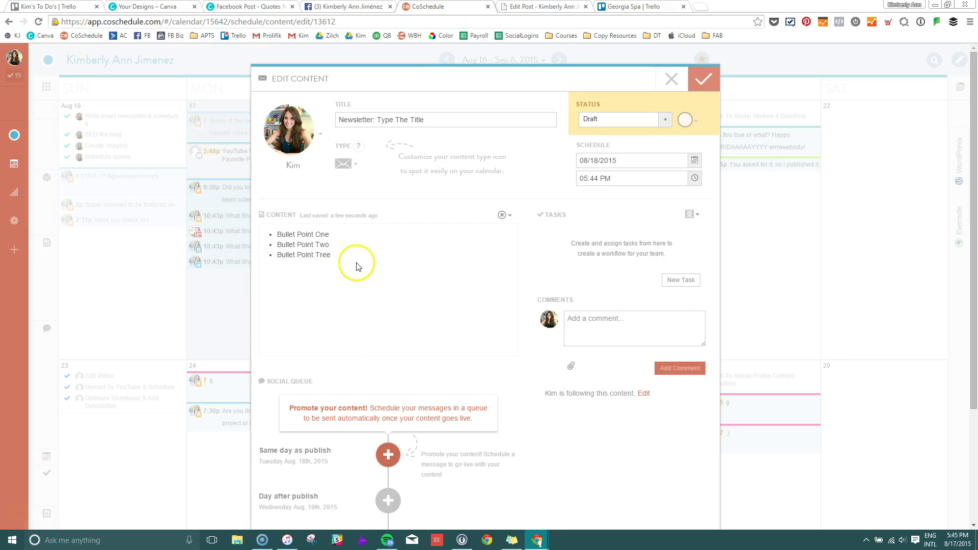
click(380, 309)
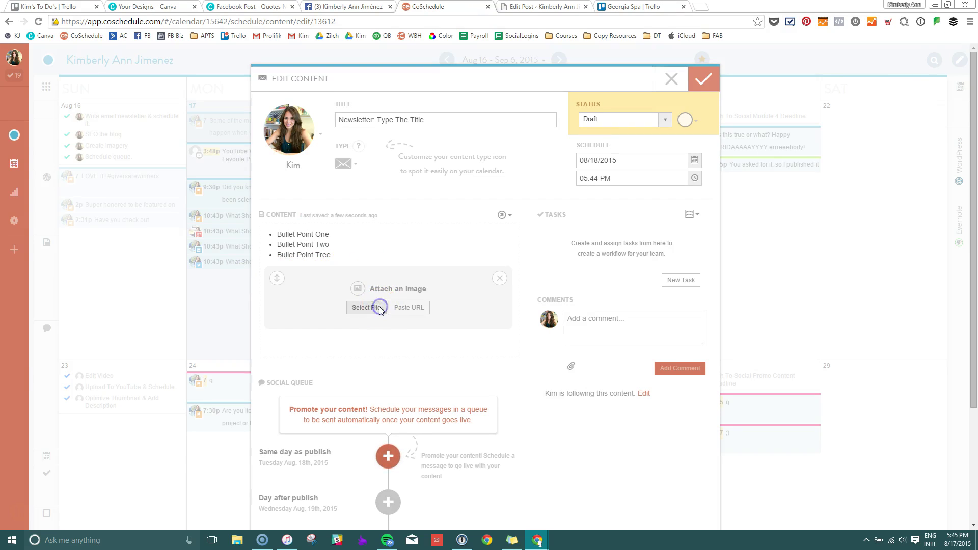
click(640, 238)
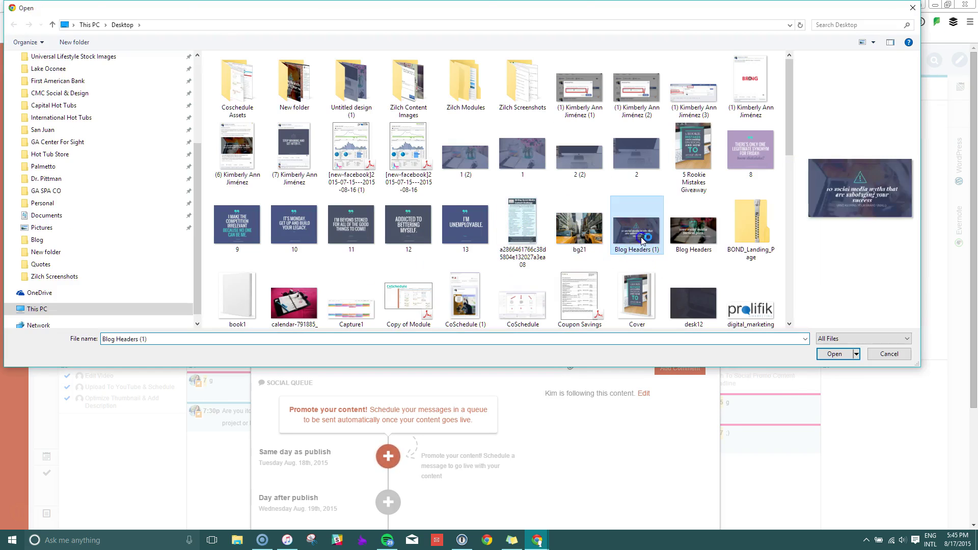
double_click(641, 238)
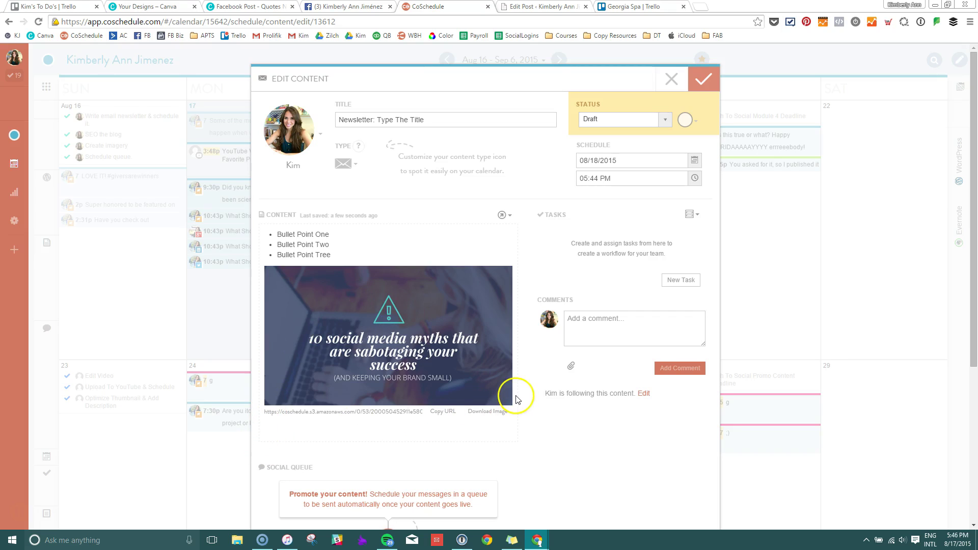
Attach the "Coupon Savings" file from the Desktop between the bulleted list and the image in the newsletter content.
click(503, 256)
key(Return)
key(Return)
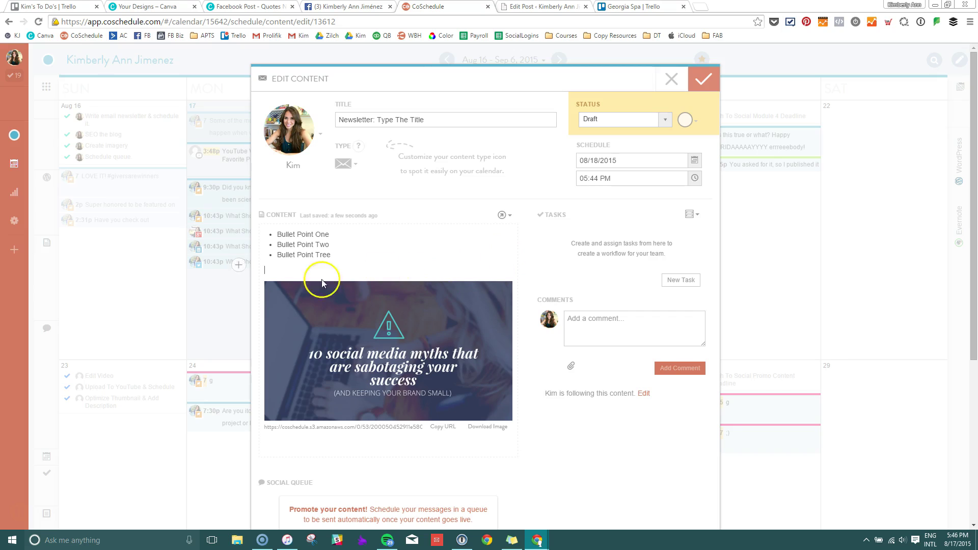
click(240, 271)
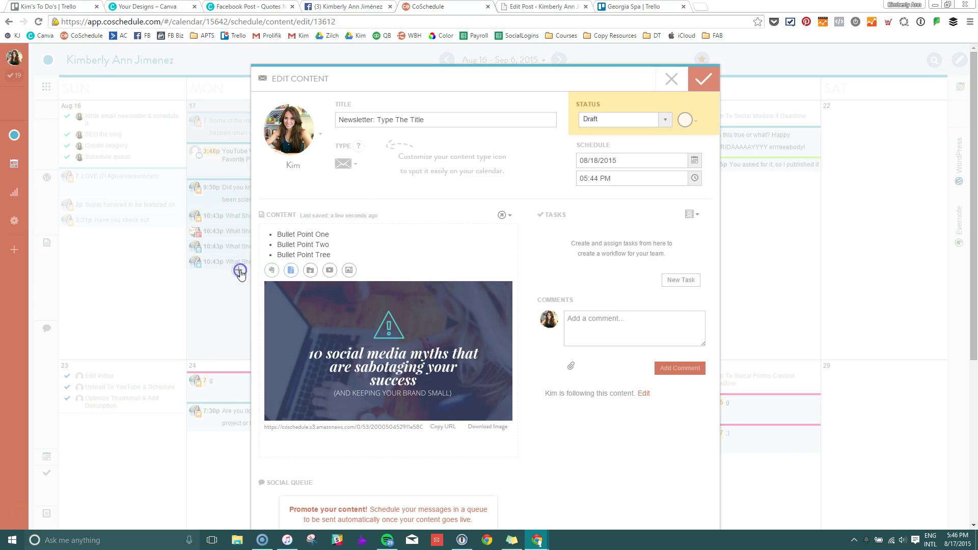
click(310, 270)
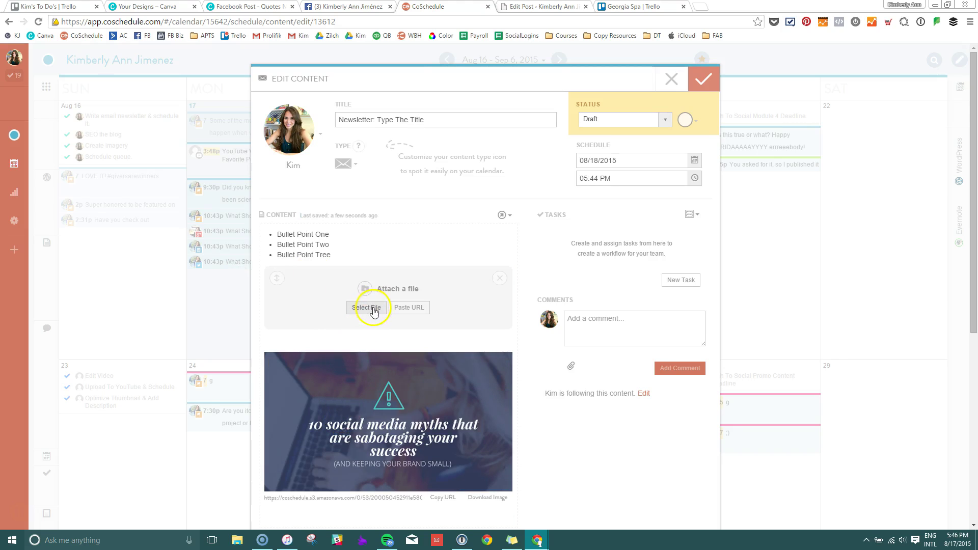
click(374, 308)
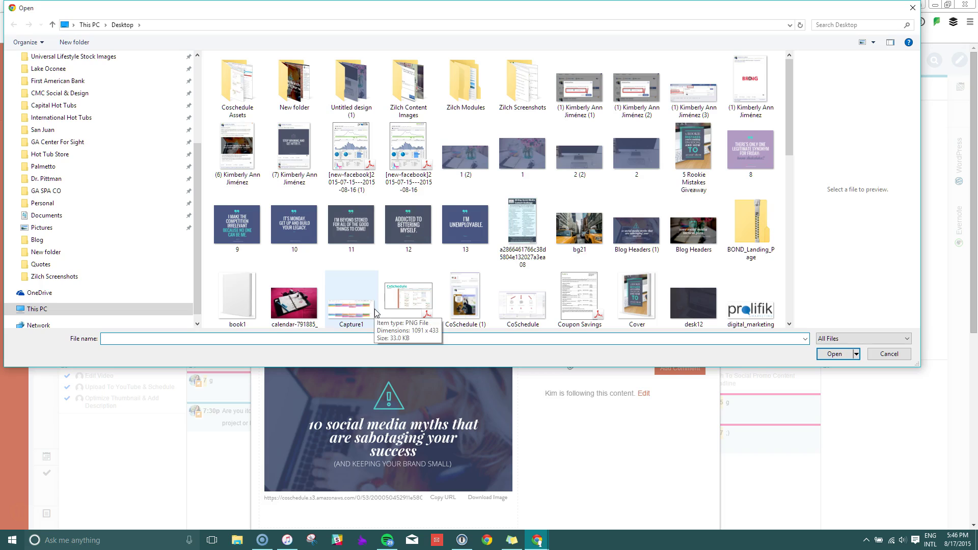
double_click(585, 300)
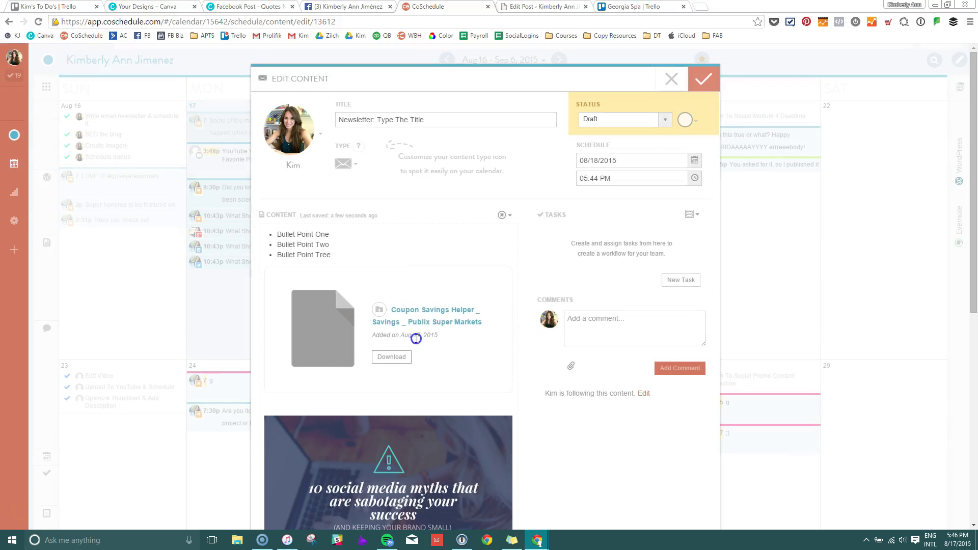
Look over the newsletter's attachments, social queue and task options, and close the content editor, discarding any unsaved data.
scroll(438, 313, down, 3)
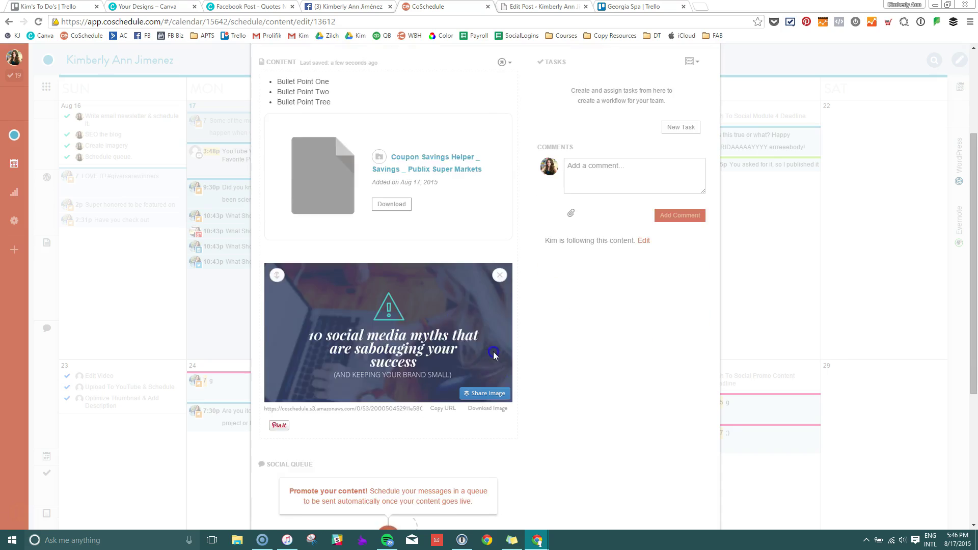
scroll(495, 353, up, 3)
scroll(534, 328, down, 8)
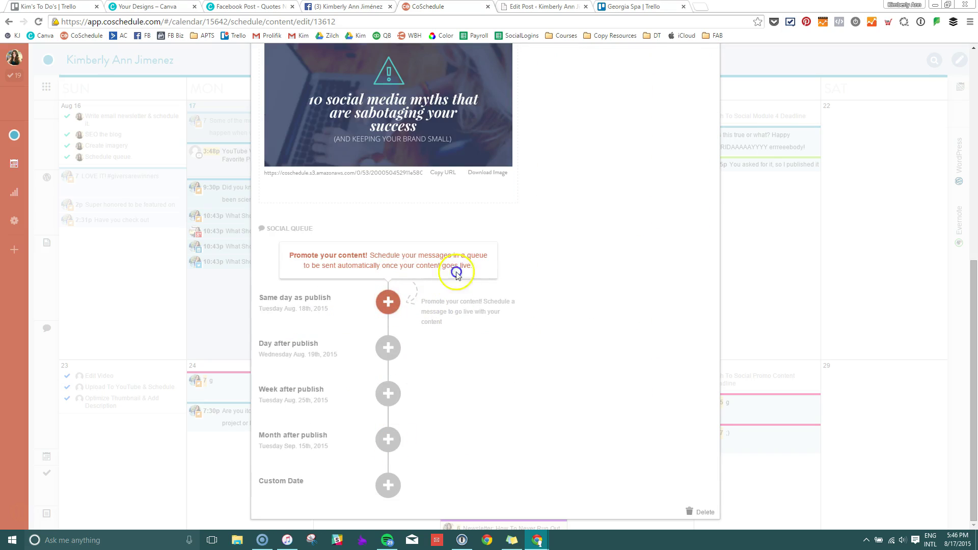
scroll(558, 293, up, 1)
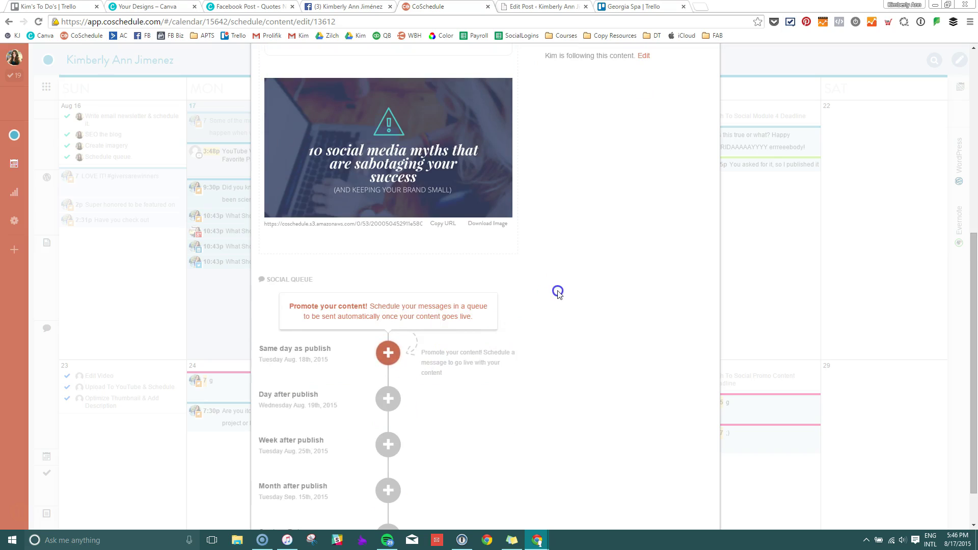
scroll(560, 294, down, 1)
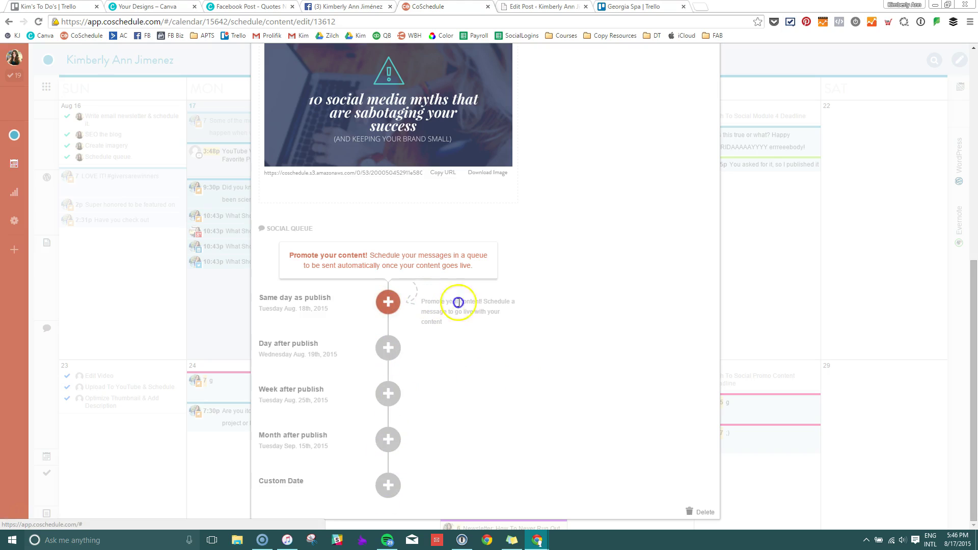
scroll(580, 293, up, 7)
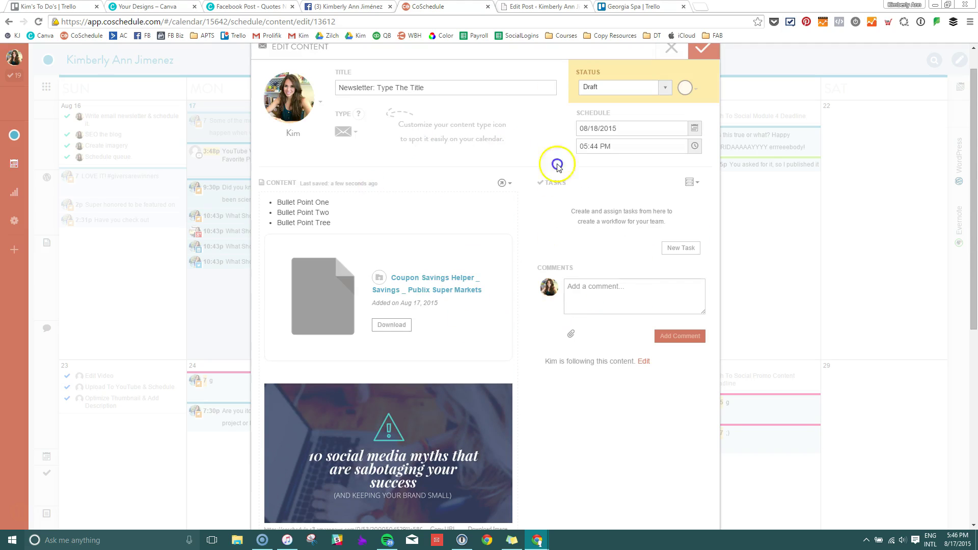
scroll(554, 217, up, 1)
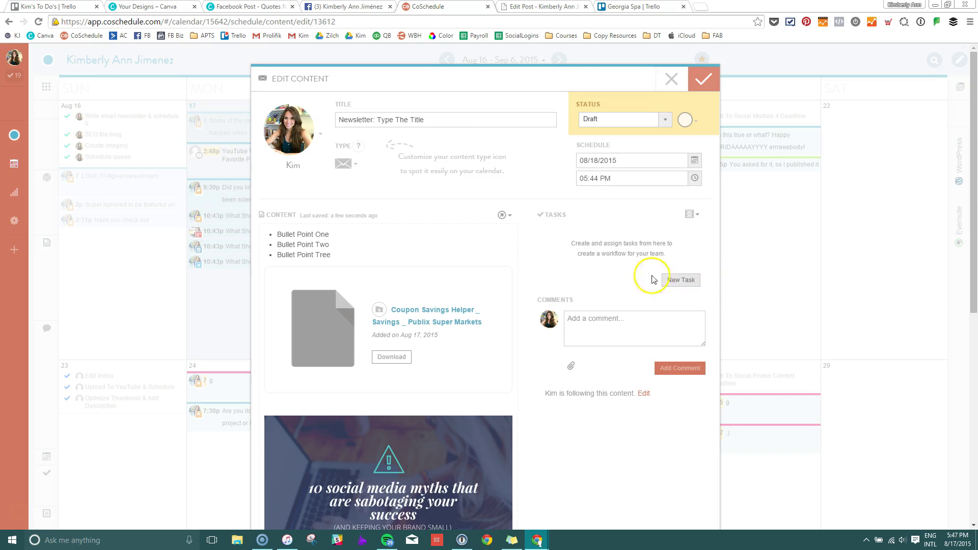
click(670, 79)
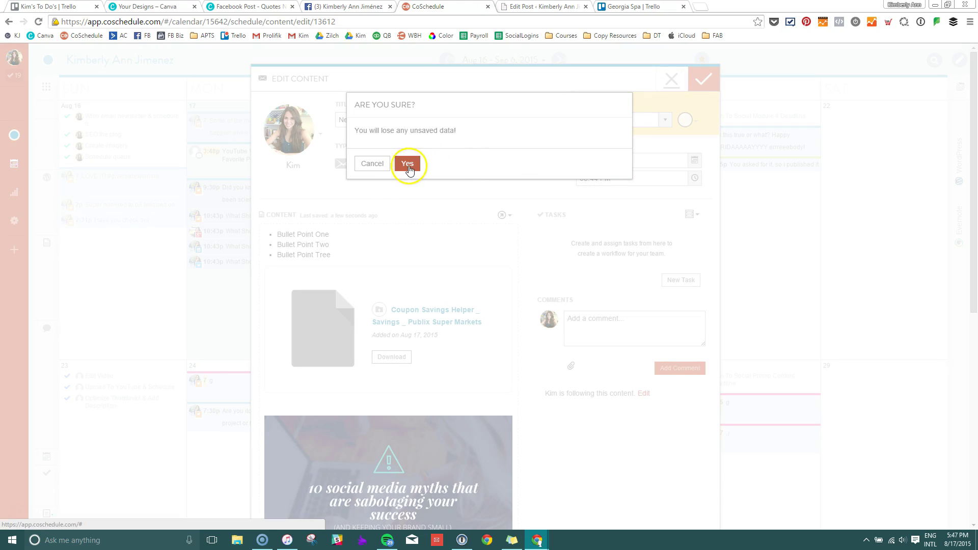
click(408, 166)
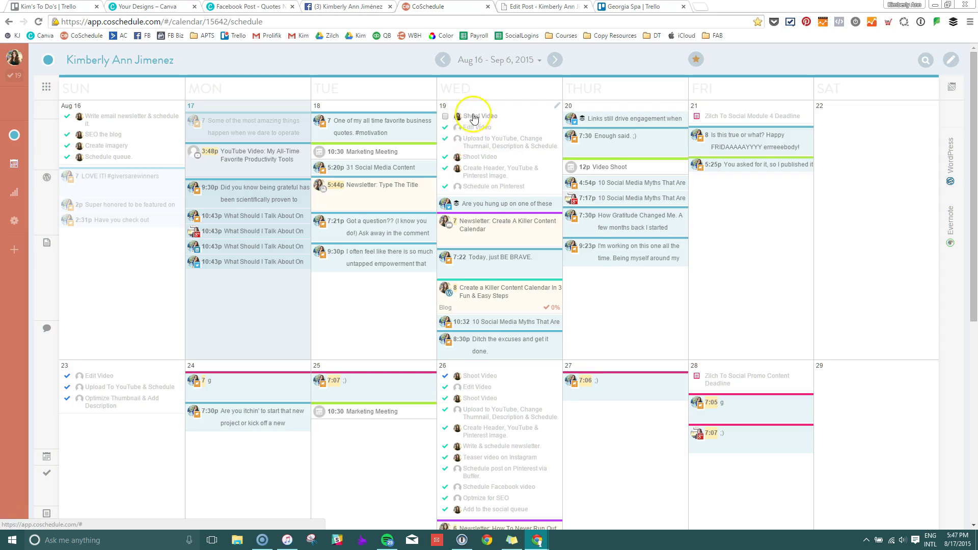
Open the "Marketing Meeting" event on Tuesday, August 18 to examine its details and color label, and close it without saving.
click(452, 132)
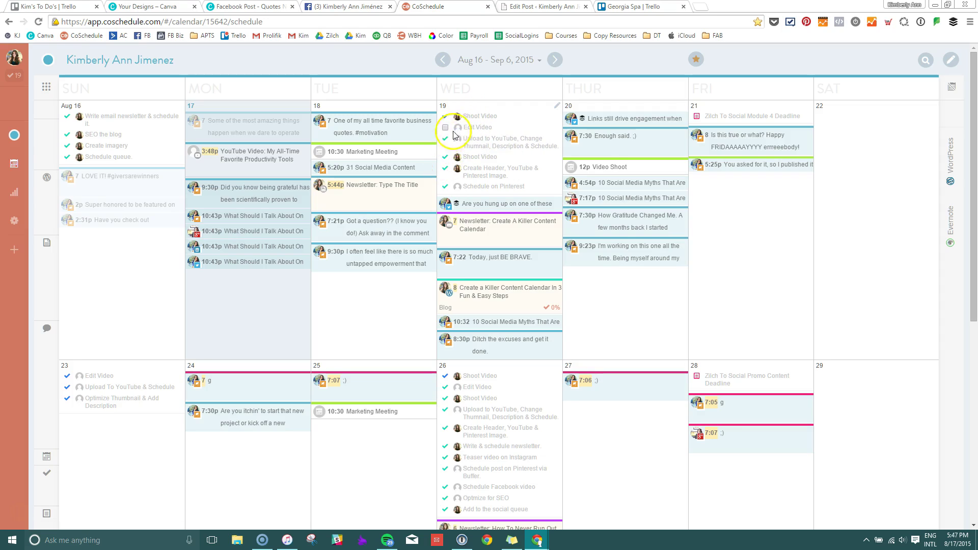
click(447, 172)
drag(428, 153, 402, 152)
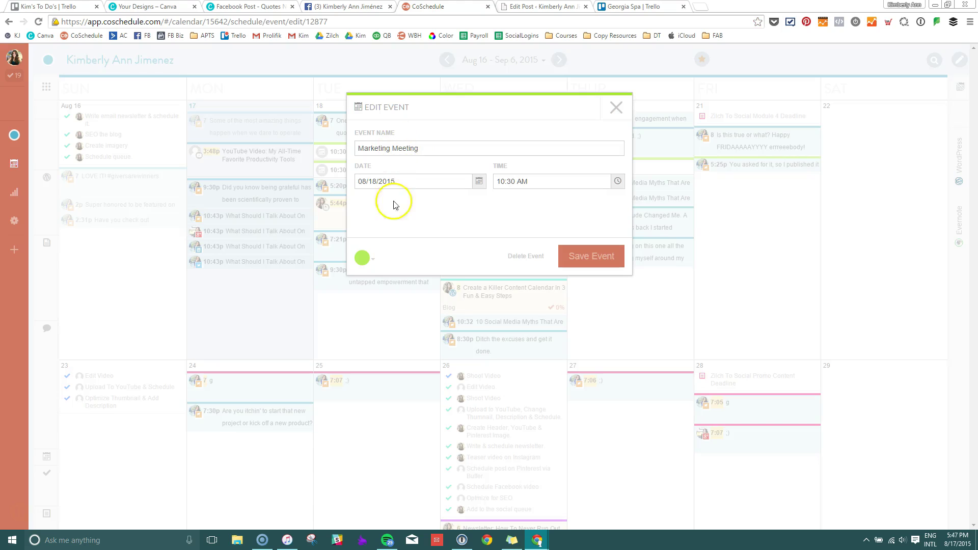
click(362, 259)
click(618, 106)
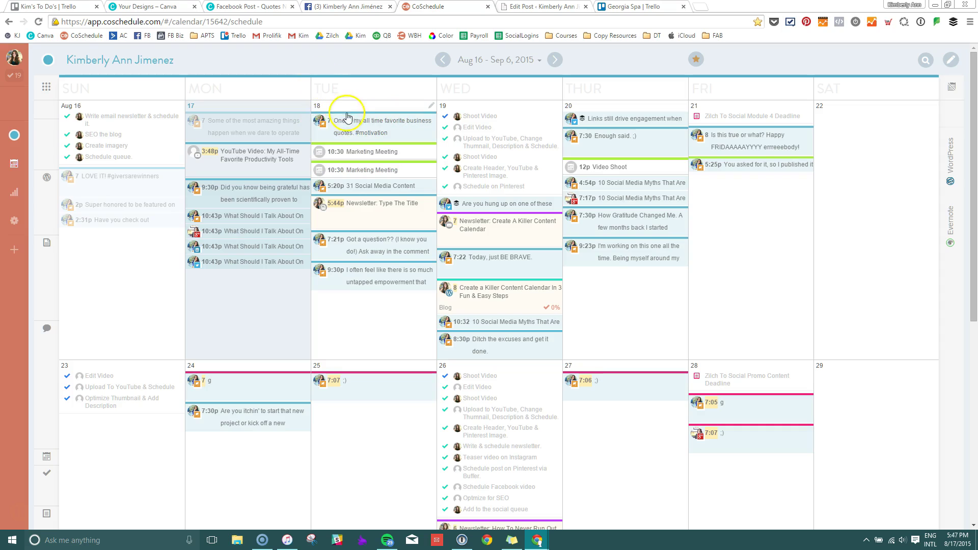
Examine the calendar's color-coded entries and the "Zilch To Social Module 4 Deadline" note's date and visibility, closing the note without changes.
mouse_move(526, 210)
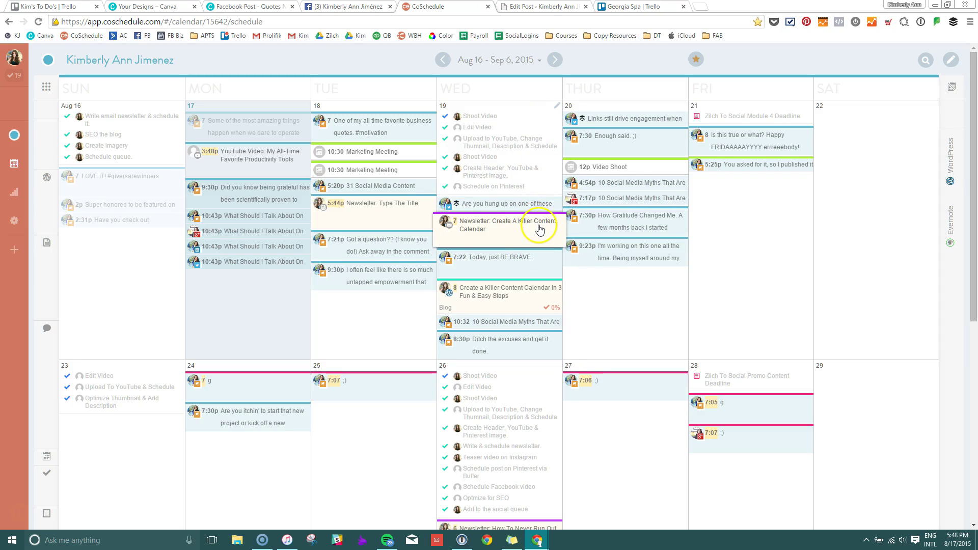
mouse_move(620, 378)
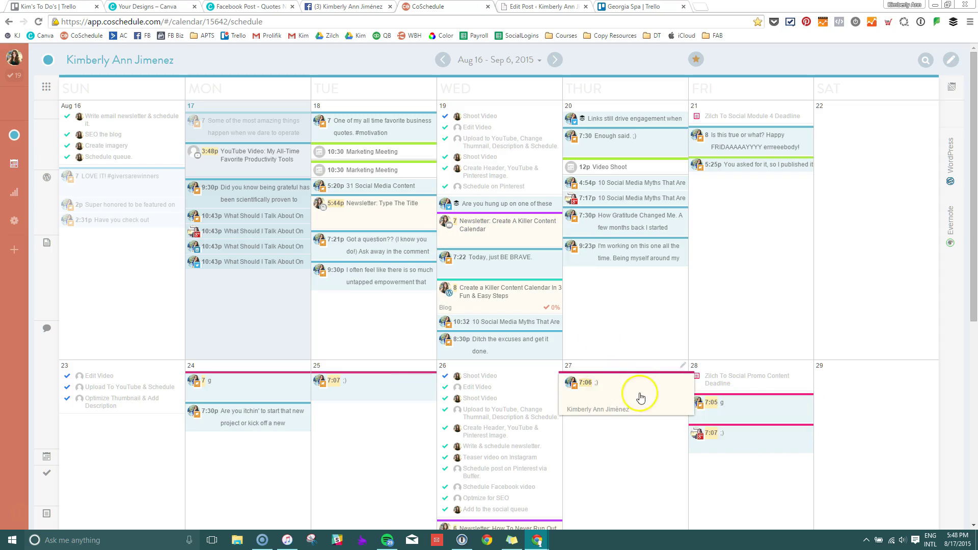
mouse_move(252, 399)
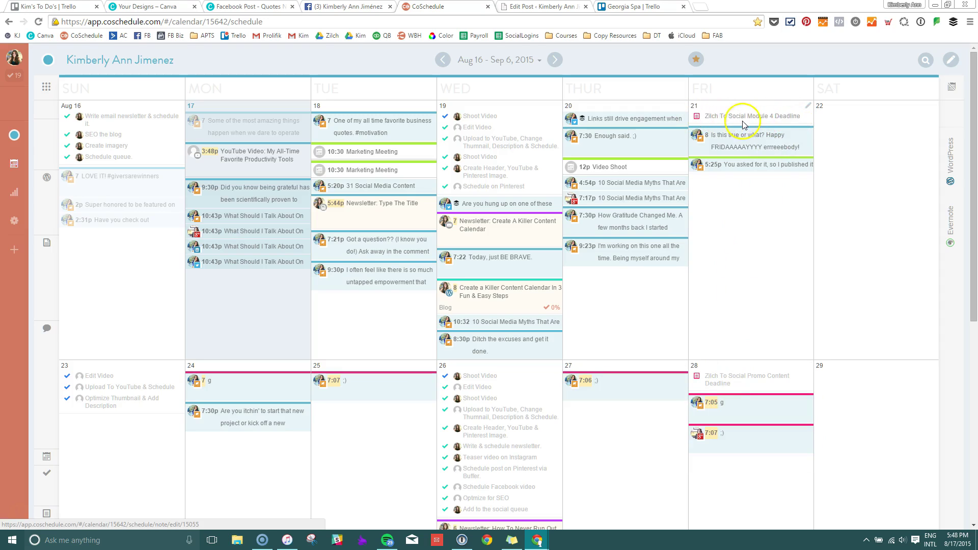
click(723, 118)
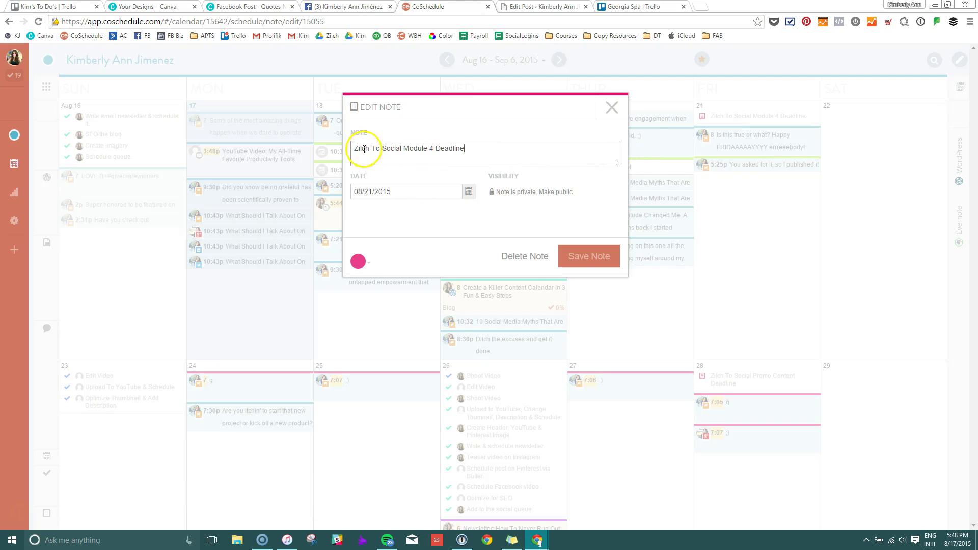
click(612, 107)
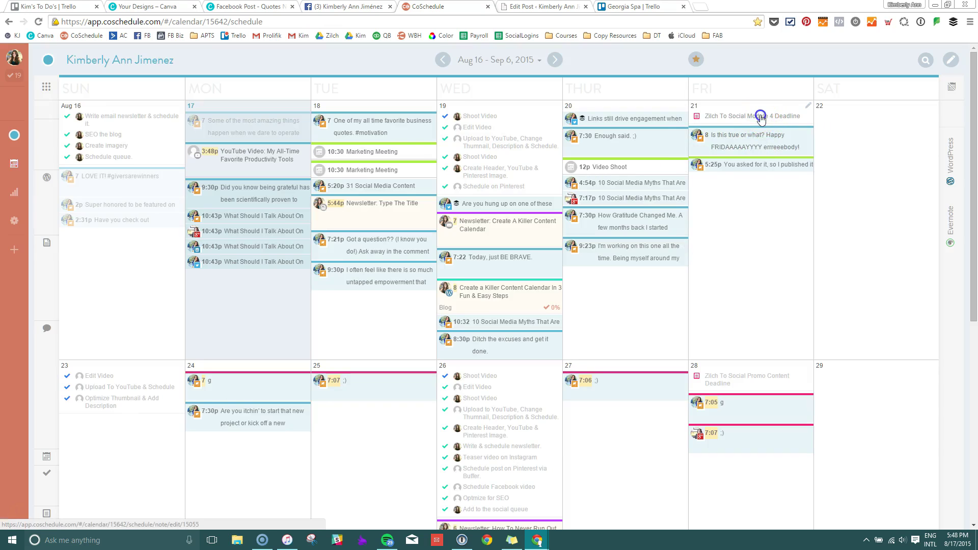
click(759, 117)
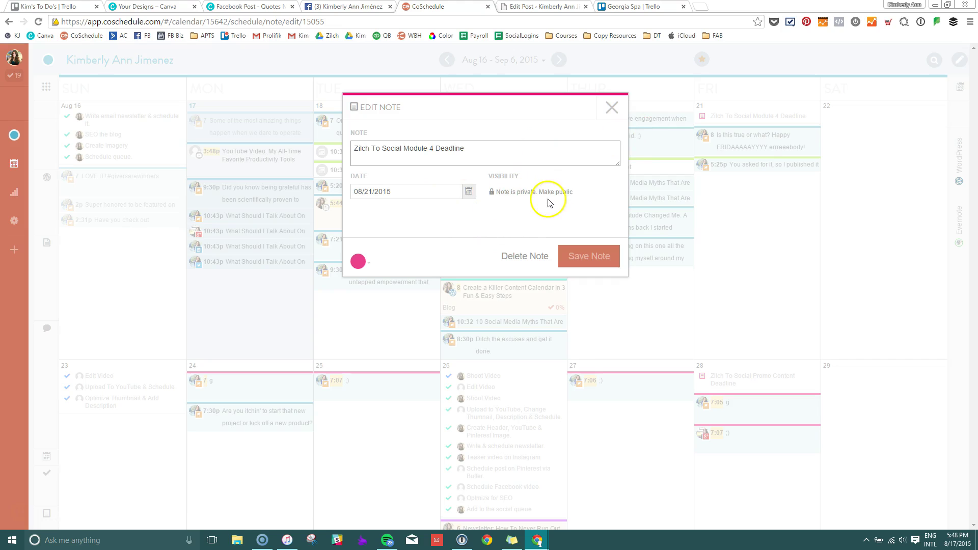
click(611, 108)
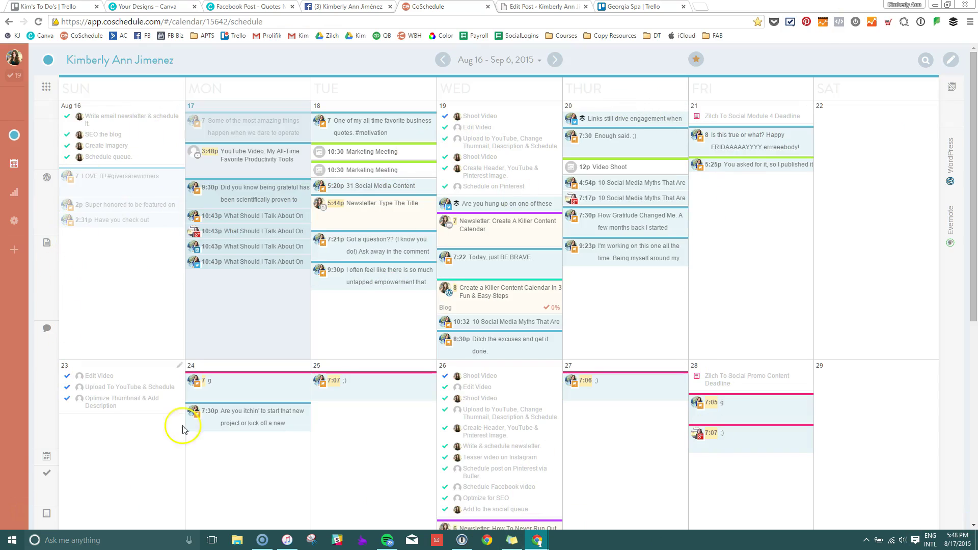
Filter the calendar to show only blog posts by hiding content, social profiles, events, tasks and notes.
mouse_move(47, 178)
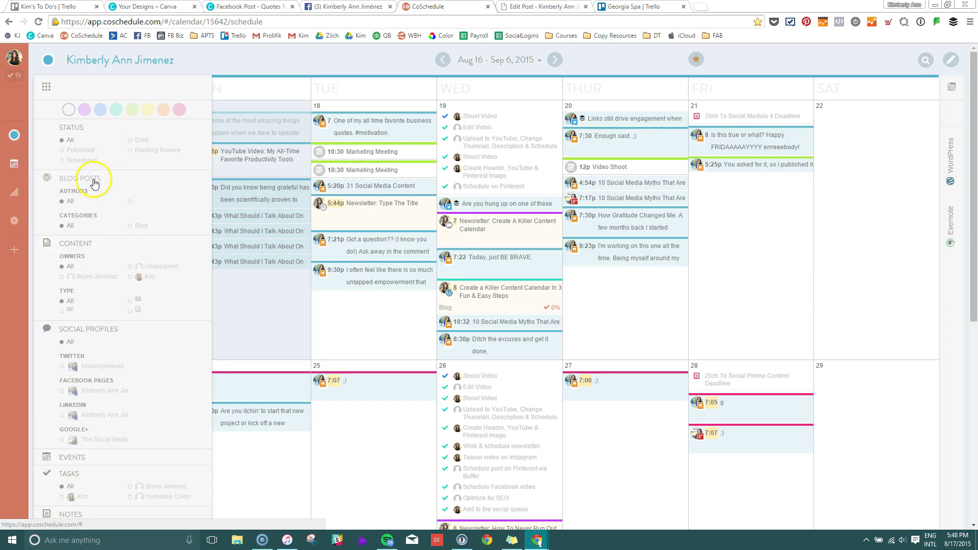
click(82, 243)
click(84, 260)
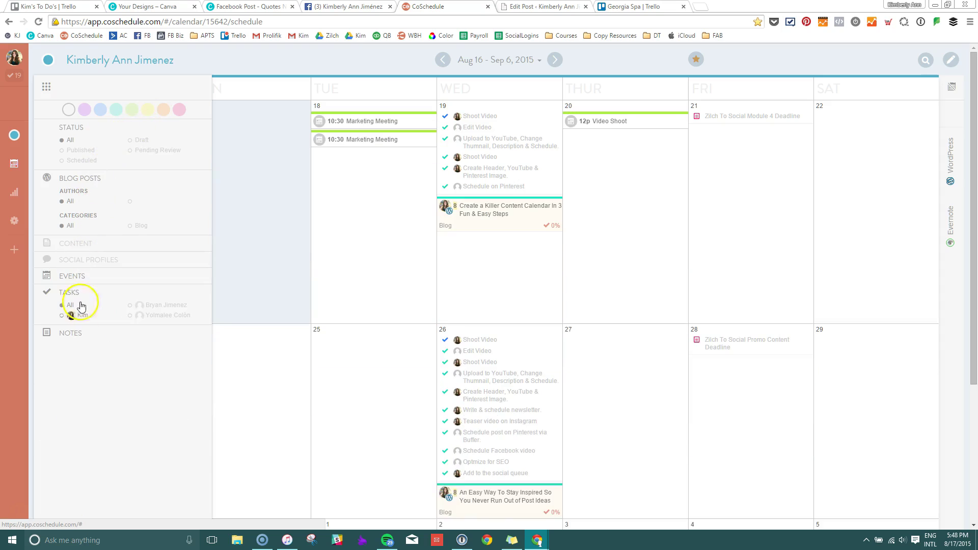
click(68, 292)
click(74, 277)
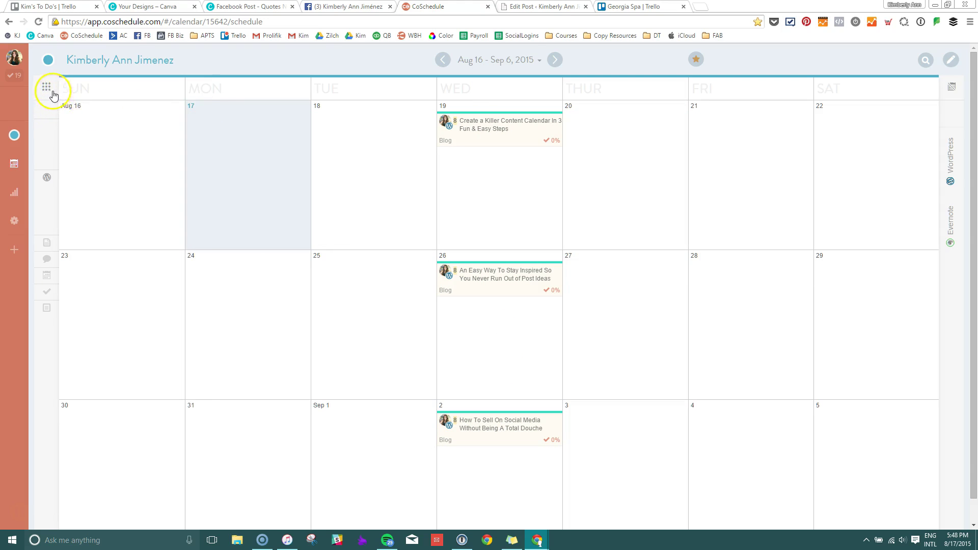
Hide blog posts and filter the calendar to show only content of the video and document types.
mouse_move(53, 95)
click(77, 180)
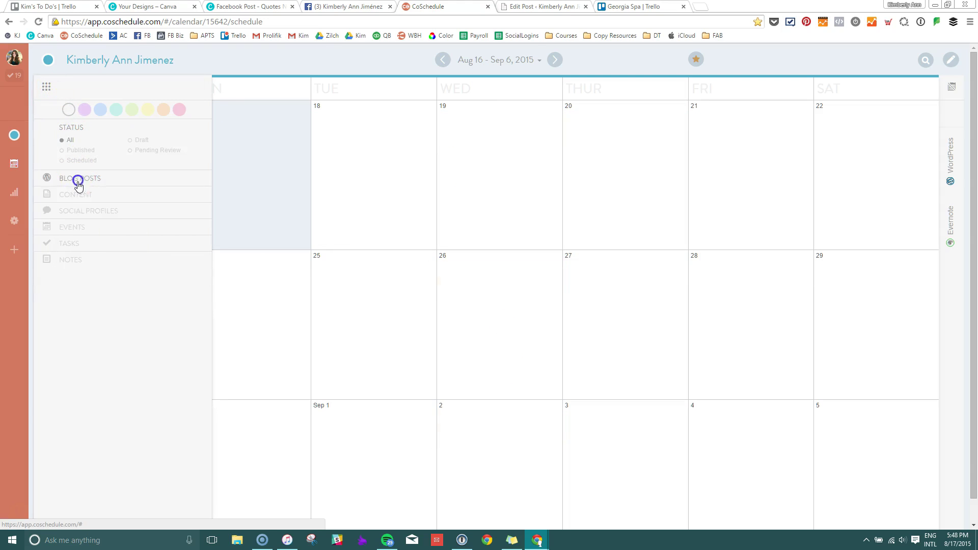
click(77, 196)
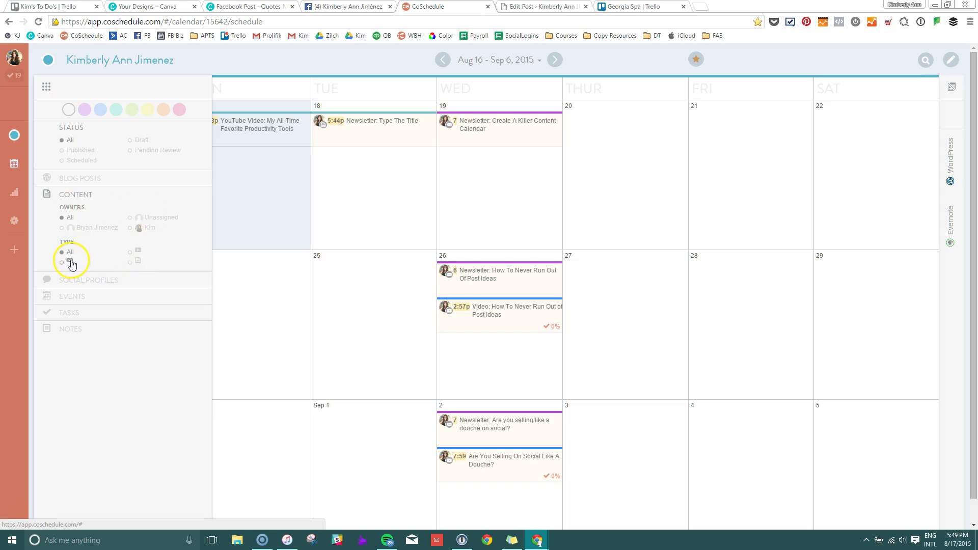
click(138, 251)
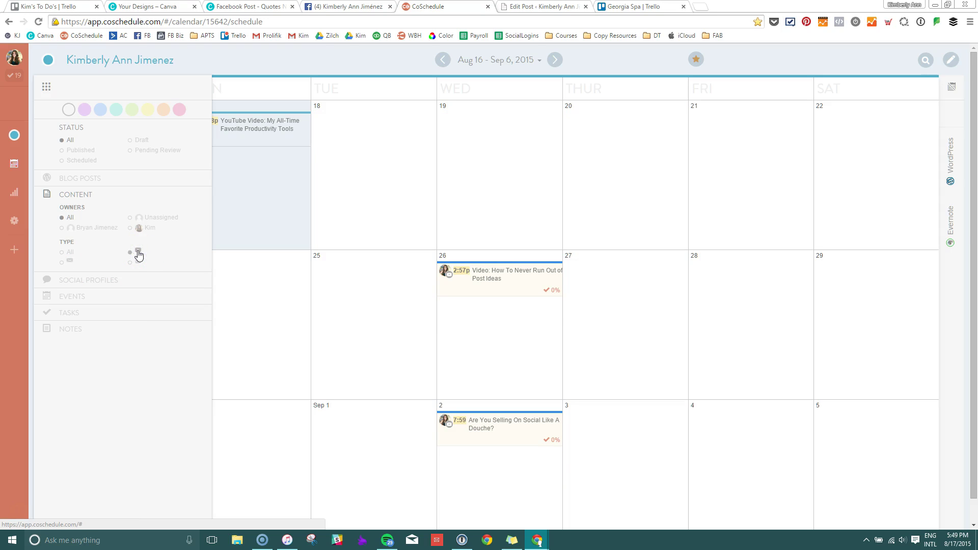
click(138, 261)
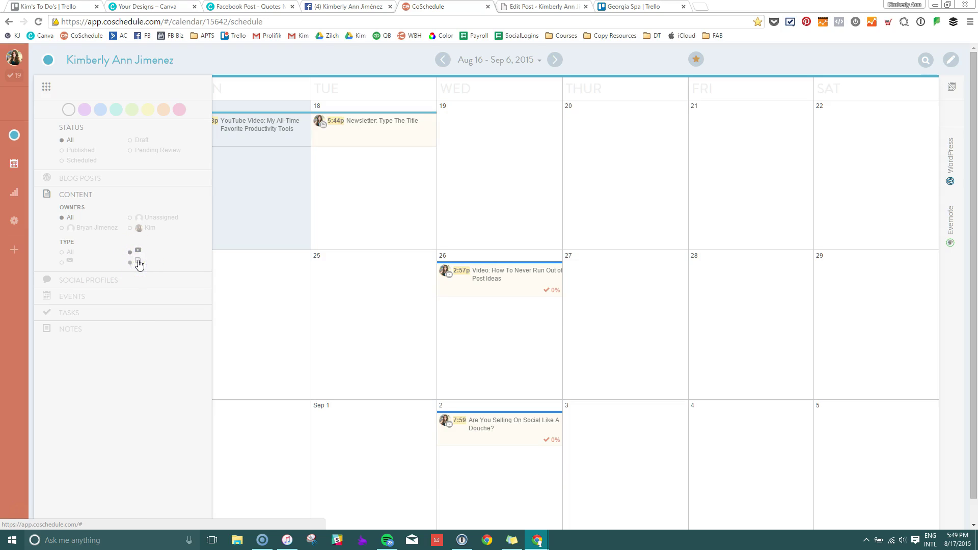
Clear the document and video type filters, hide content, and show only social profiles on the calendar.
click(138, 261)
click(138, 251)
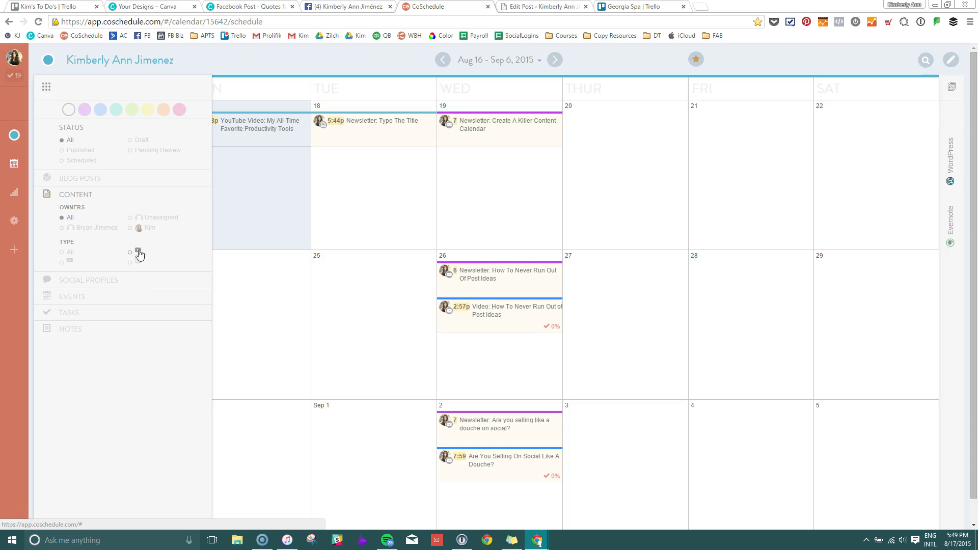
click(74, 195)
click(86, 212)
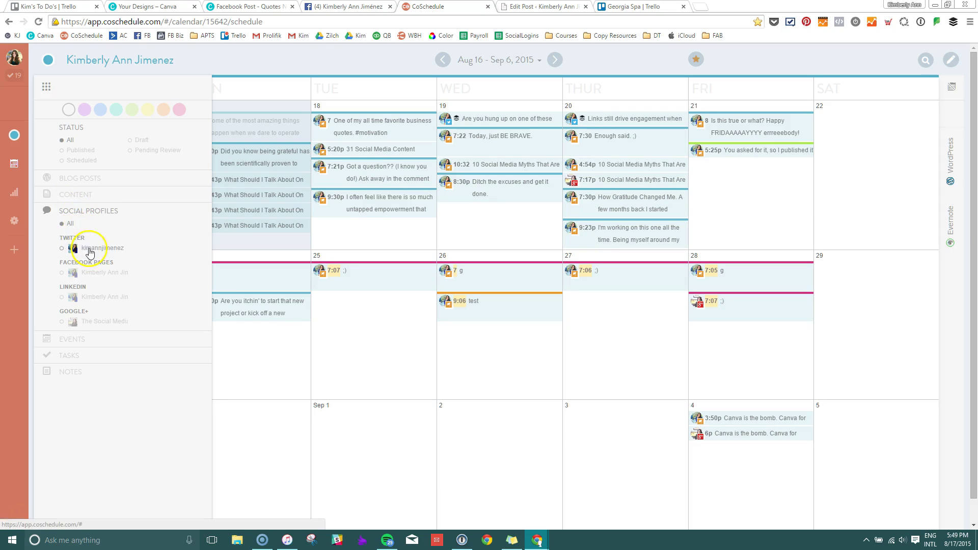
Filter the social messages by the Twitter profile and by the Facebook page, restore all profiles, and hide social profiles.
click(89, 249)
click(89, 250)
click(100, 274)
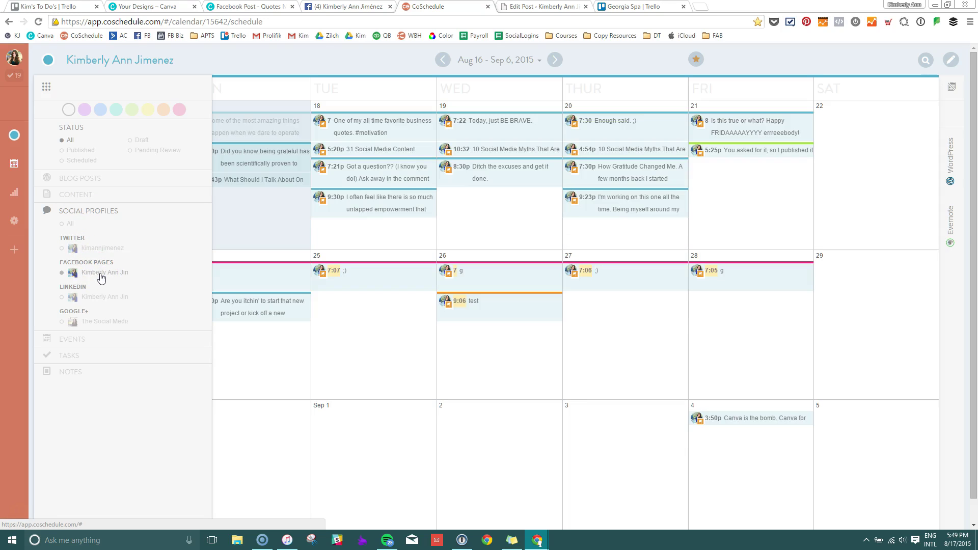
click(73, 225)
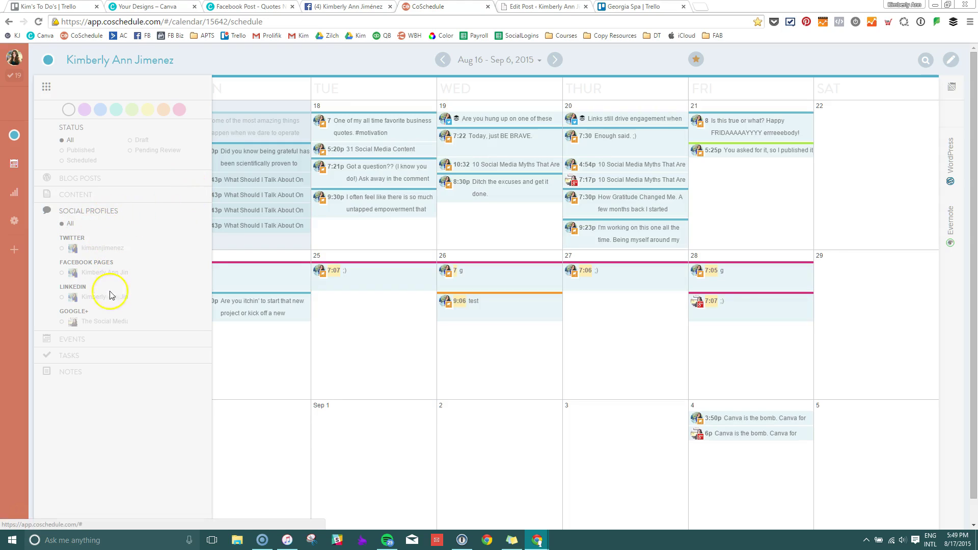
click(71, 213)
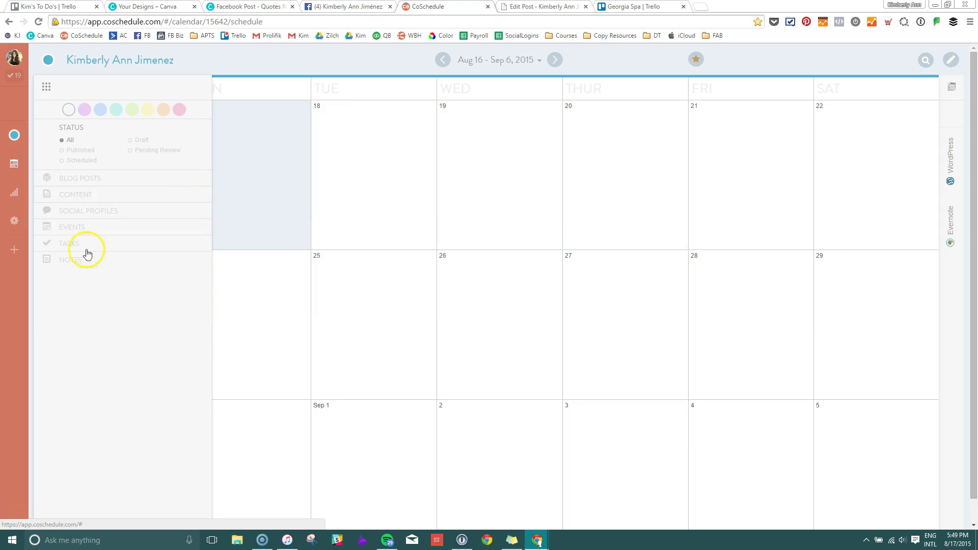
View events, tasks and notes one at a time on the calendar, hiding each type again.
click(77, 227)
click(78, 227)
click(73, 245)
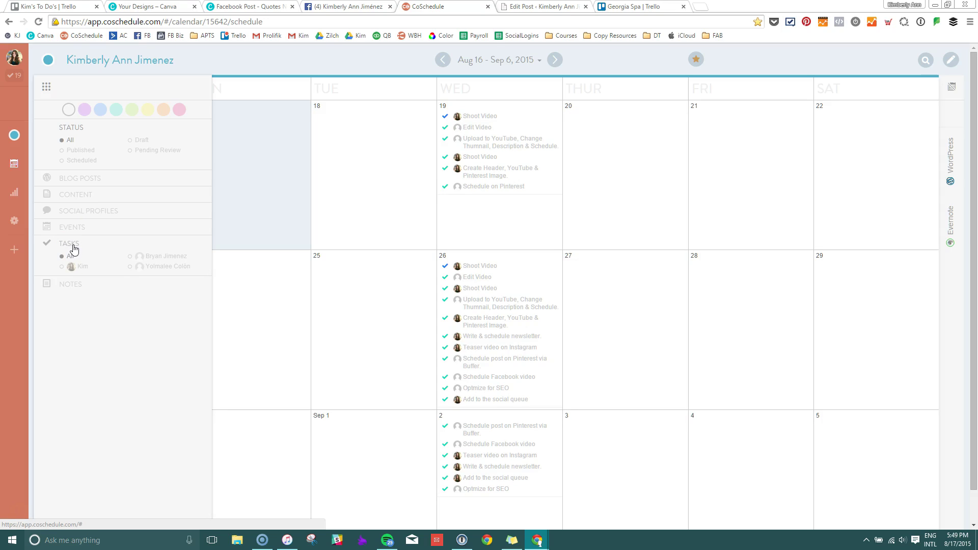
click(72, 246)
click(72, 260)
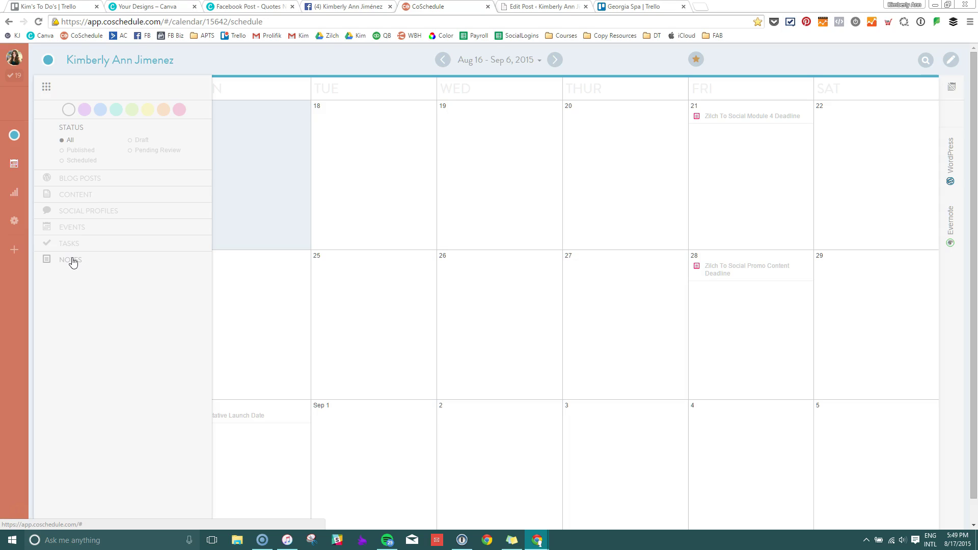
click(72, 260)
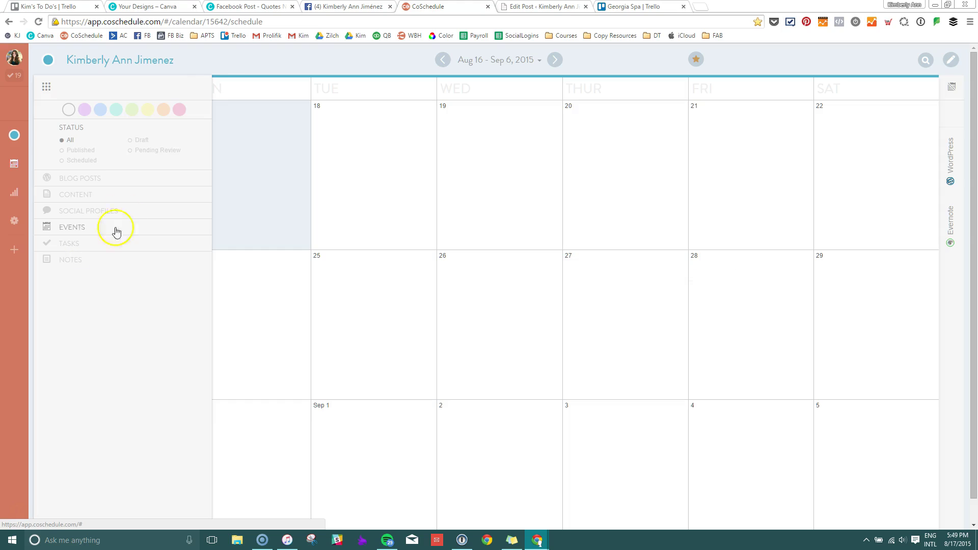
Show blog posts, content, social profiles, events, tasks and notes together on the calendar.
click(54, 89)
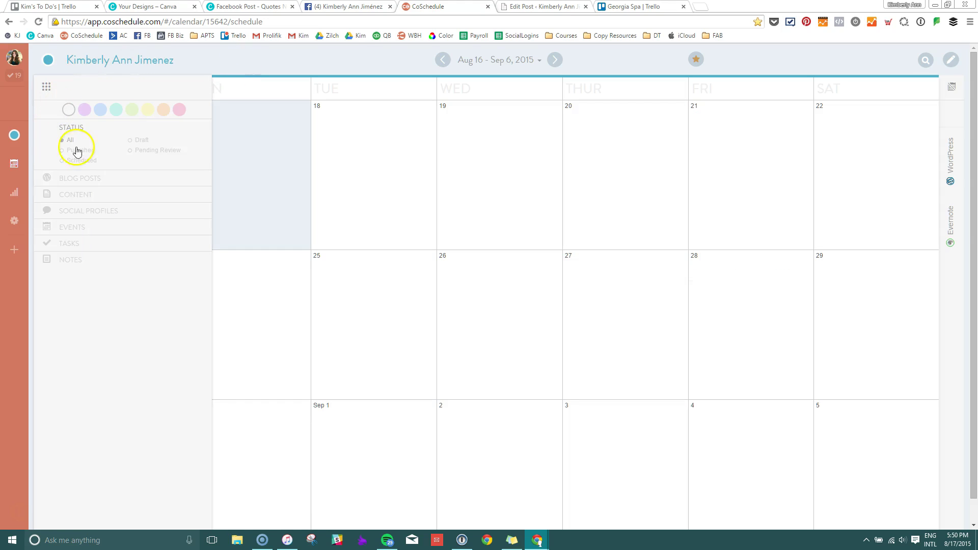
click(78, 179)
click(77, 245)
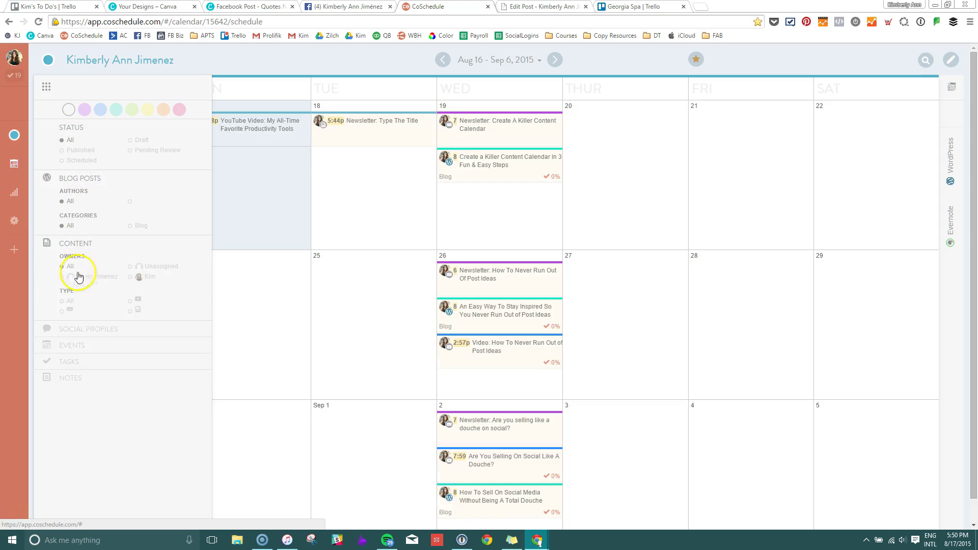
click(76, 328)
click(72, 457)
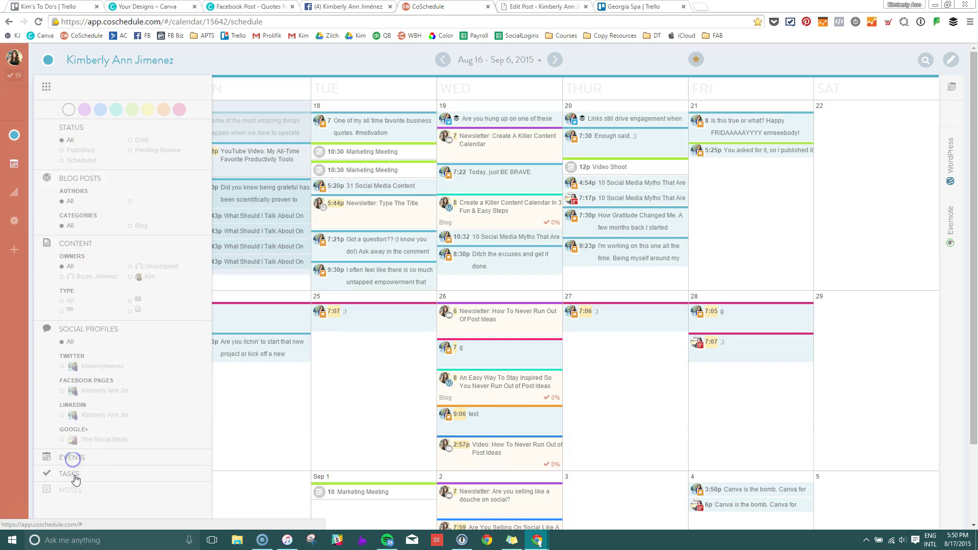
click(70, 473)
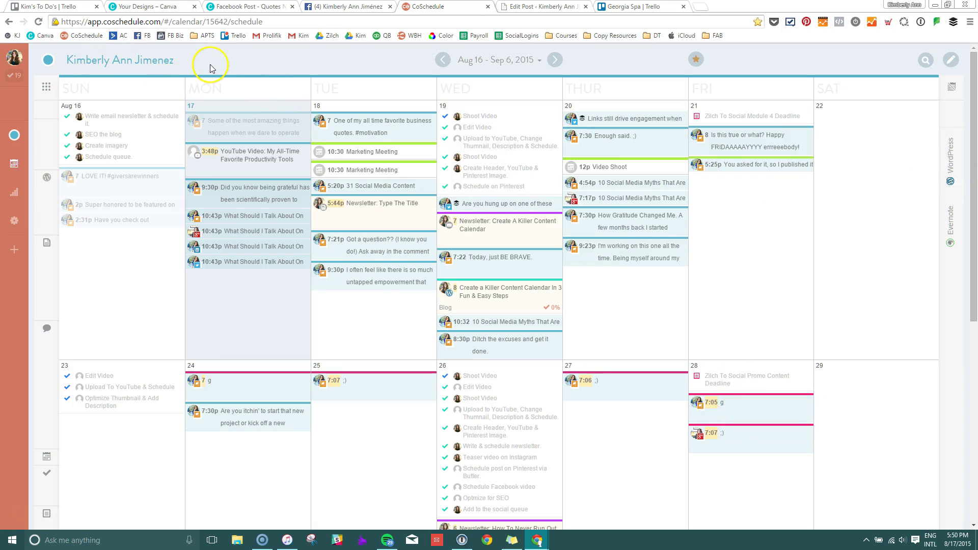
Open the calendar settings and examine the integrations, including Evernote, Bitly, Google Analytics, custom analytics tracking and Google Calendar.
click(26, 227)
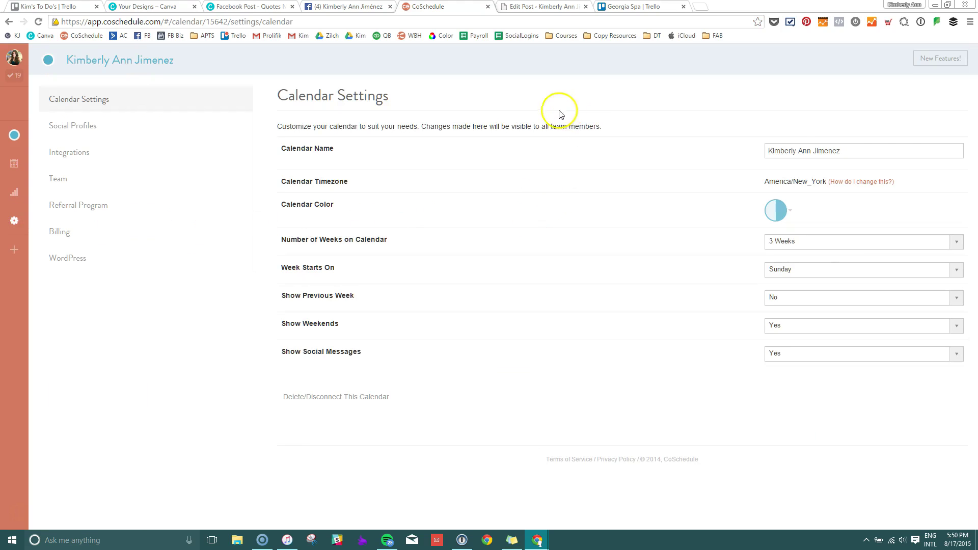
click(74, 161)
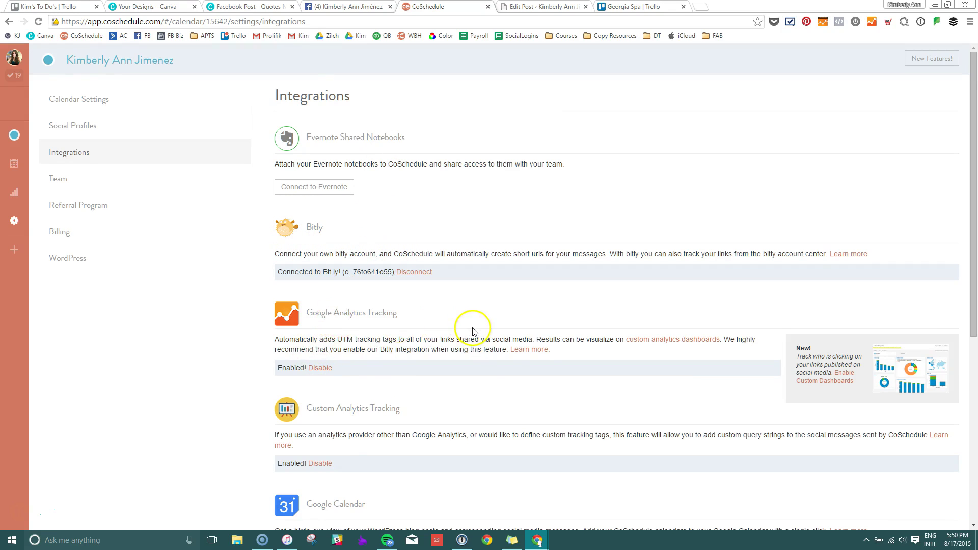
scroll(478, 328, down, 1)
scroll(477, 328, down, 1)
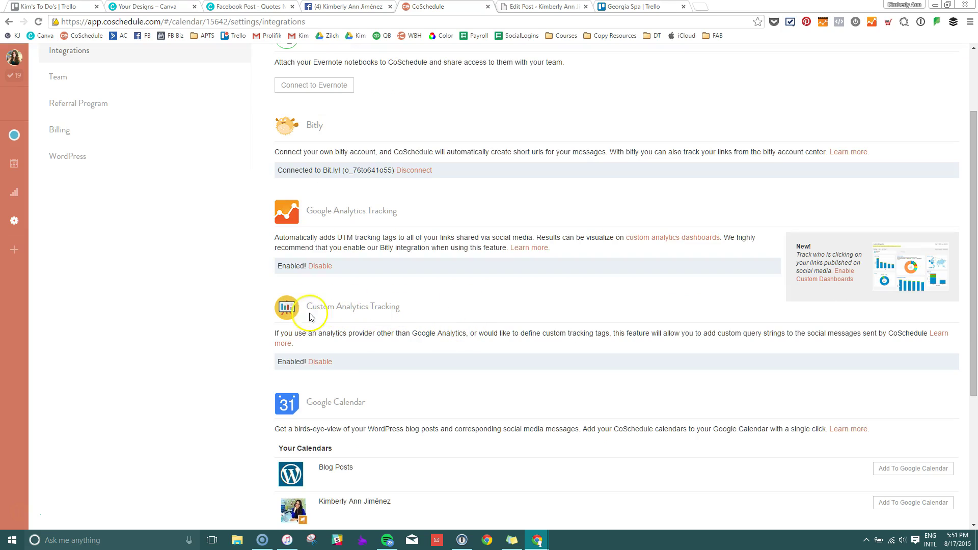
scroll(442, 280, down, 1)
scroll(444, 281, down, 1)
scroll(448, 269, down, 1)
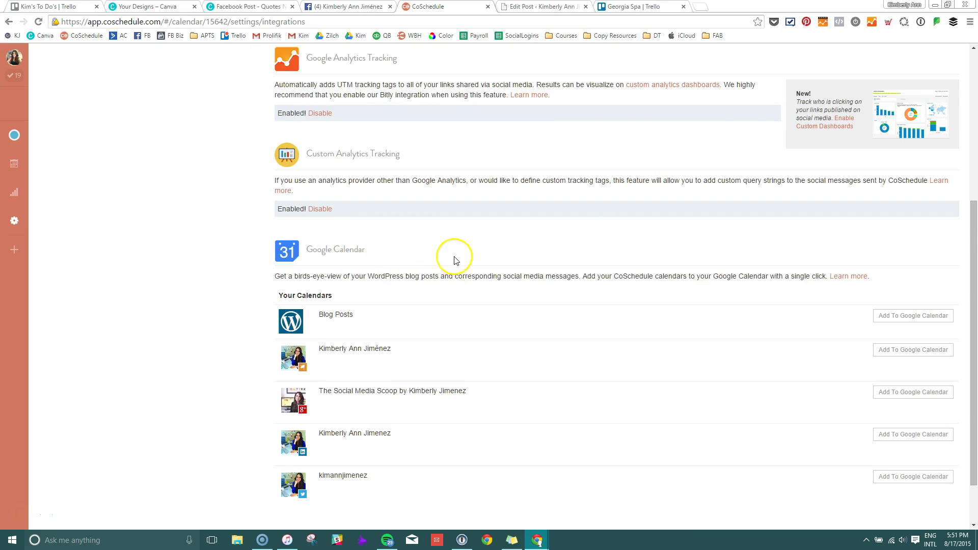
scroll(448, 260, down, 1)
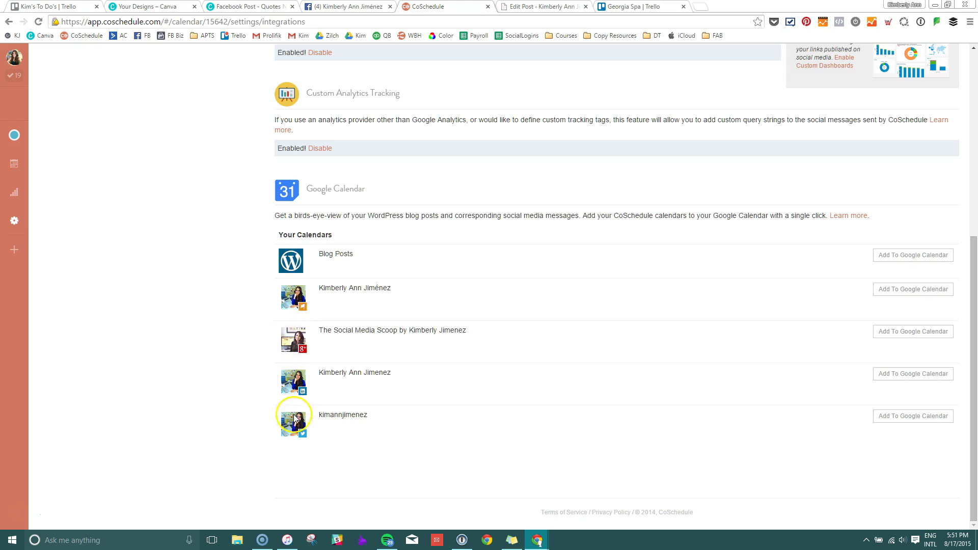
scroll(466, 329, up, 5)
scroll(469, 330, up, 1)
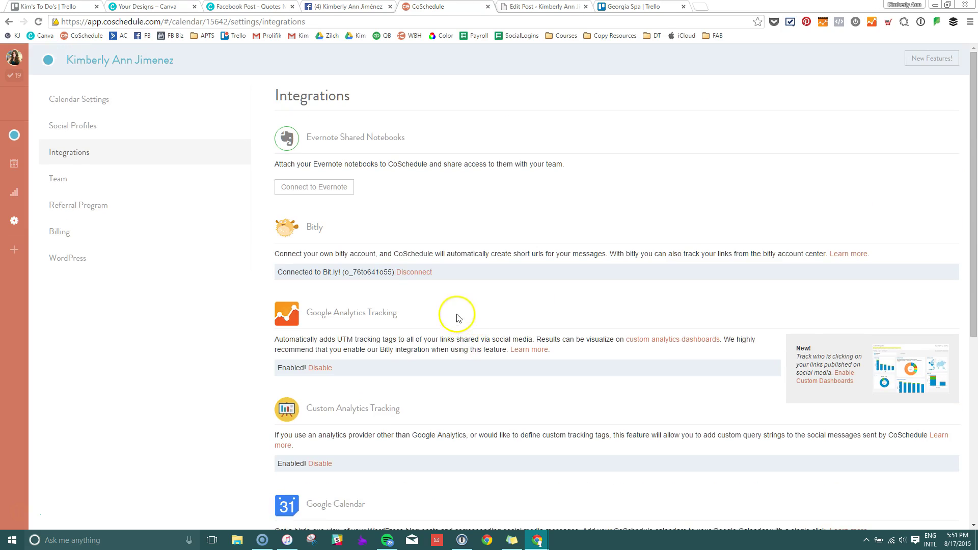
Review the social profile connections in the settings and look through the Top Posts ranking.
click(71, 127)
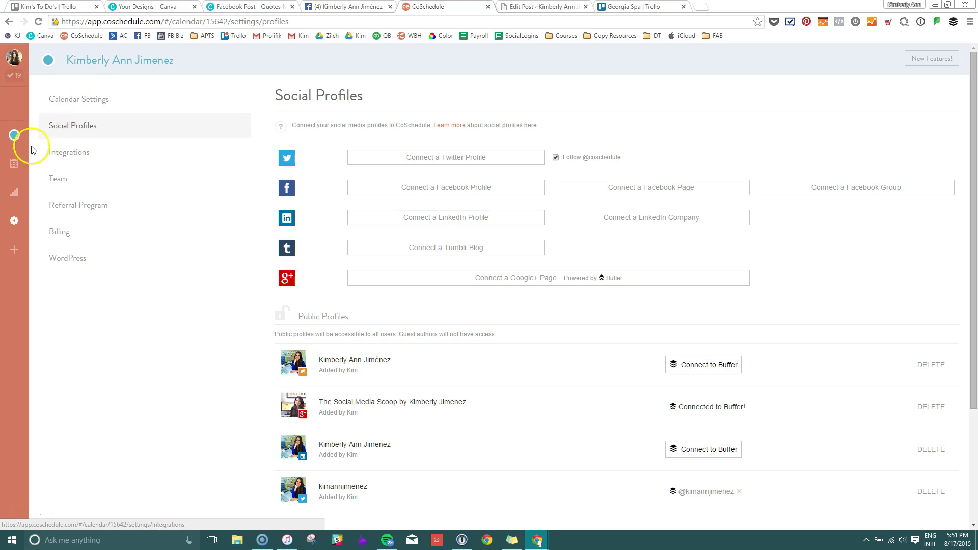
mouse_move(21, 153)
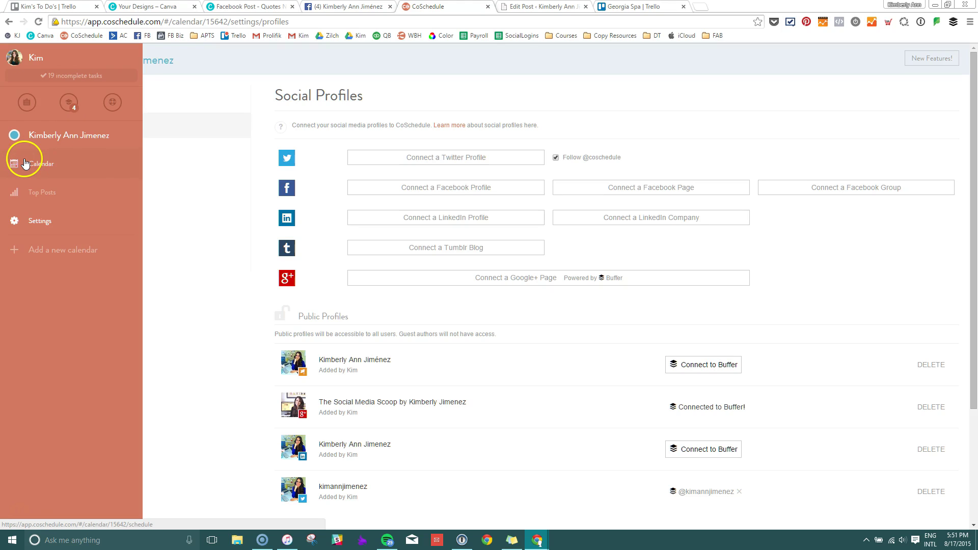
click(35, 193)
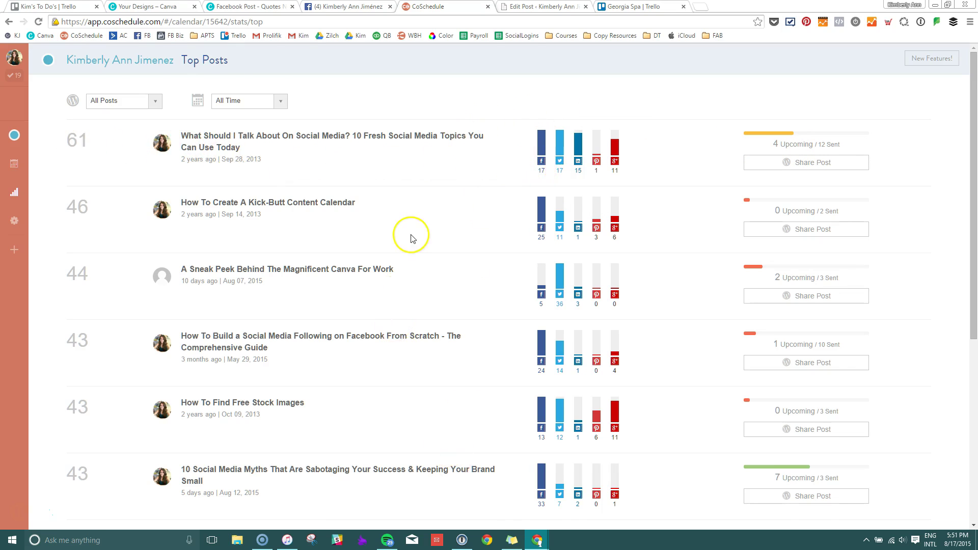
scroll(413, 236, down, 4)
scroll(425, 245, up, 4)
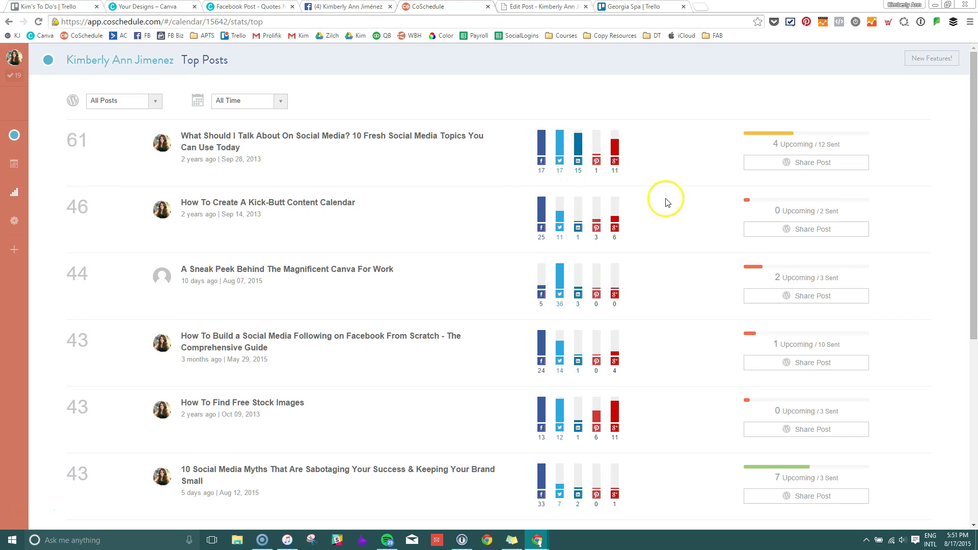
Open a new social message sharing "What Should I Talk About On Social Media?", examine its profile choices, and close it without adding.
click(797, 168)
click(434, 149)
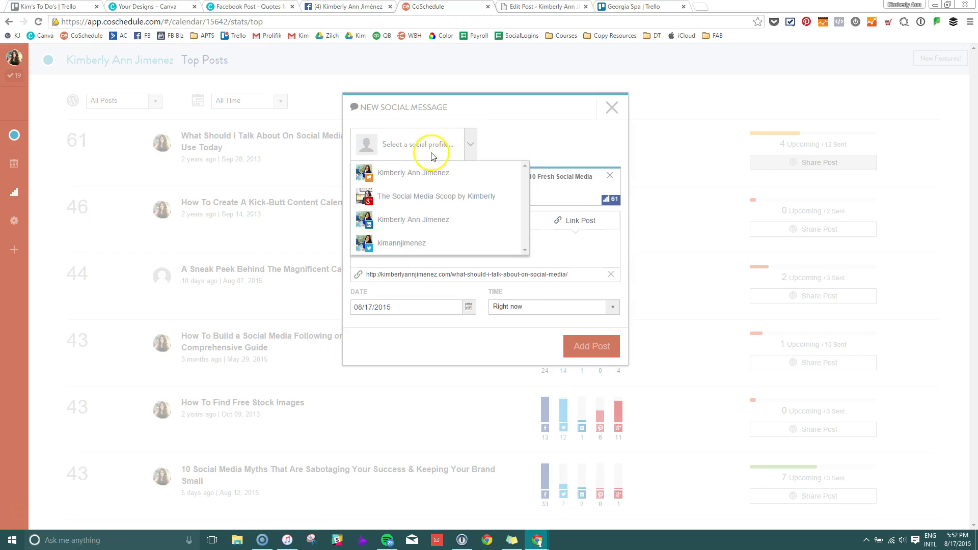
click(539, 139)
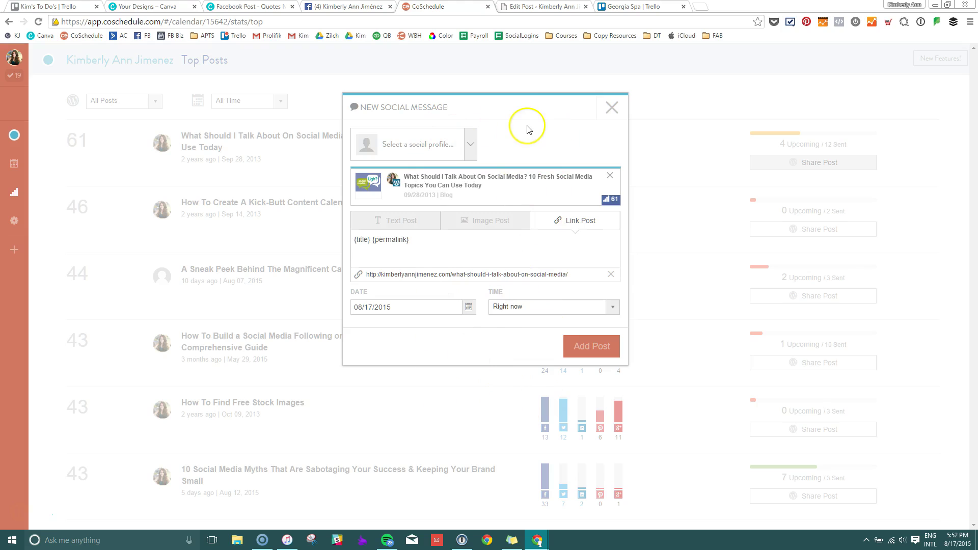
click(508, 135)
click(545, 212)
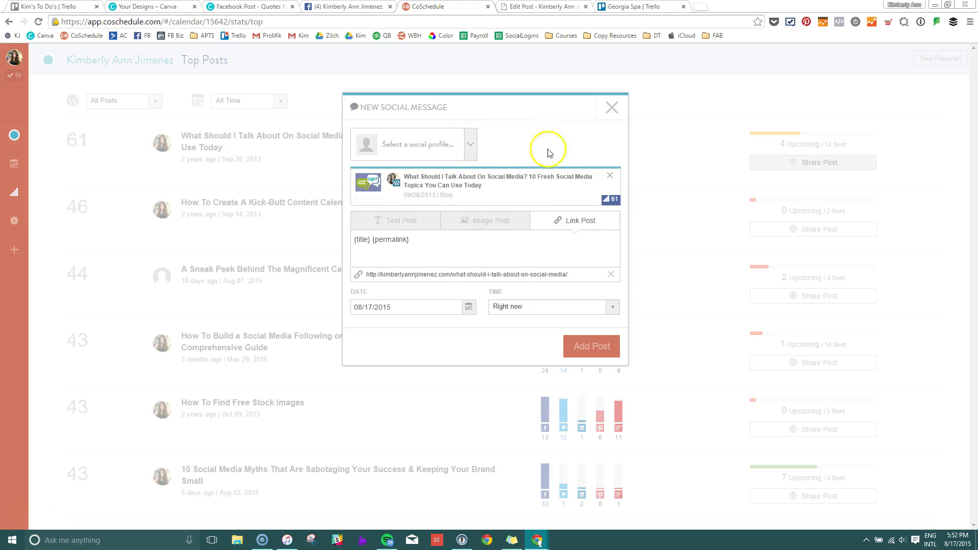
click(536, 250)
click(612, 109)
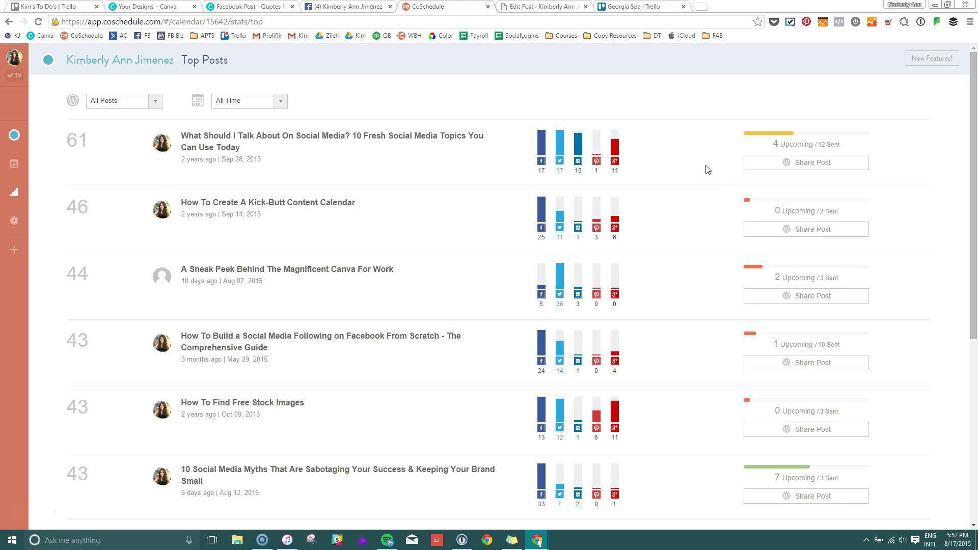
Examine the Top Posts list with its author and time-range filter choices, keeping All Posts and All Time.
scroll(708, 165, down, 3)
scroll(706, 163, up, 3)
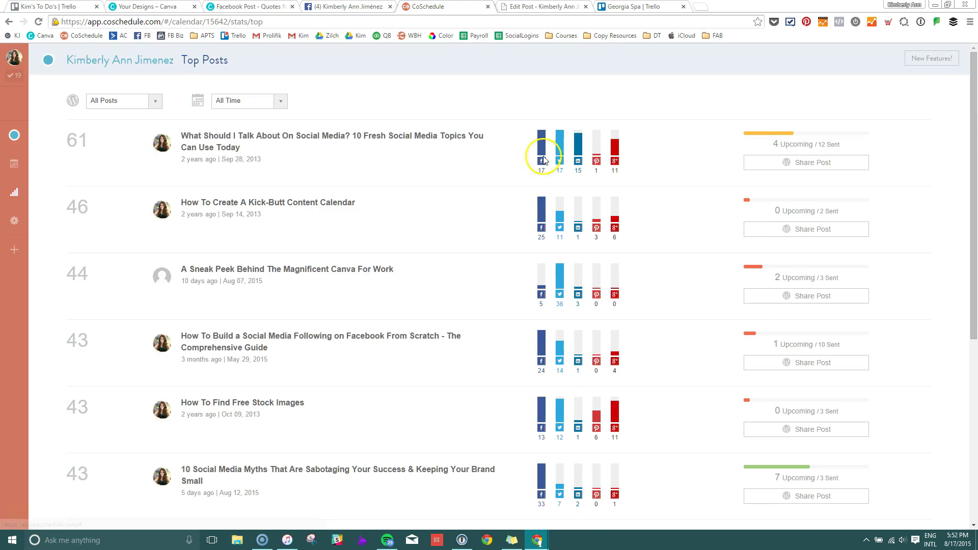
click(122, 102)
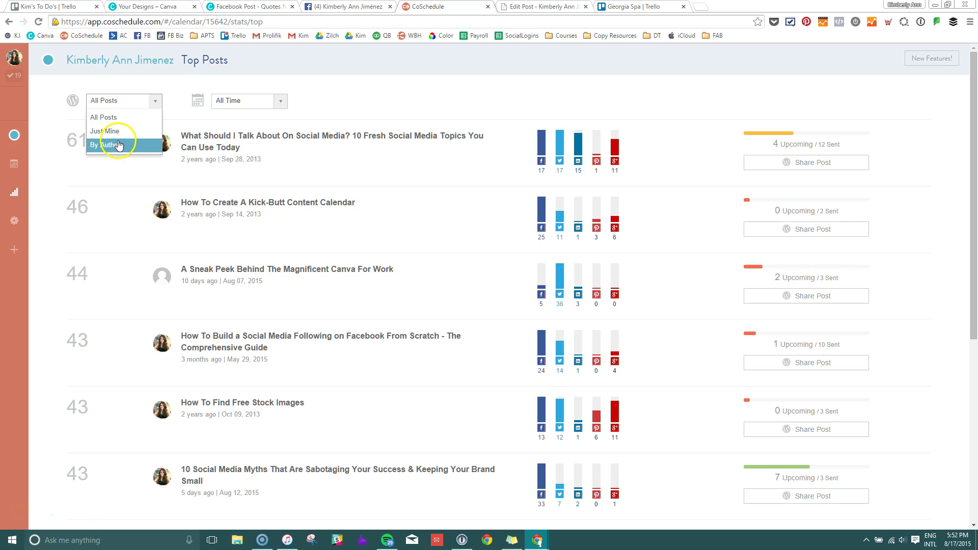
click(255, 101)
click(271, 100)
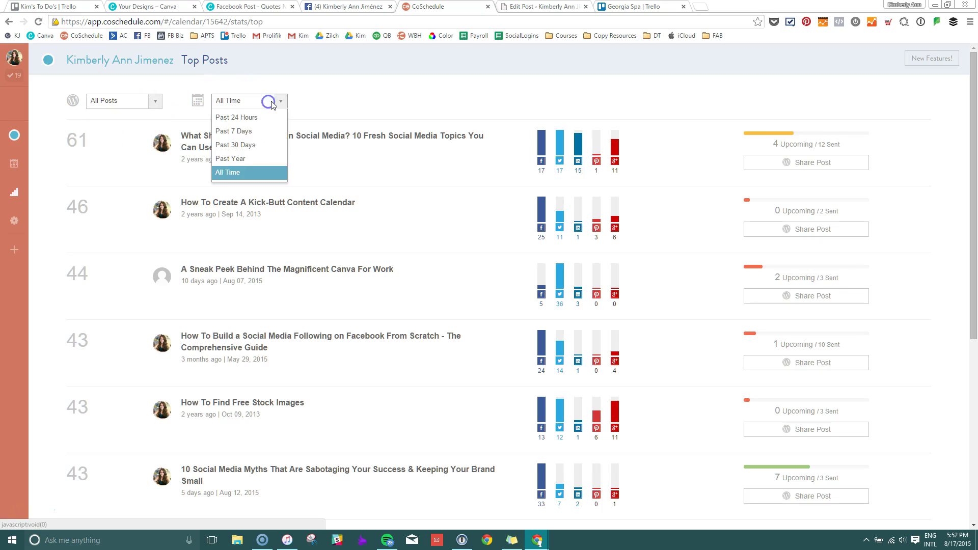
click(331, 79)
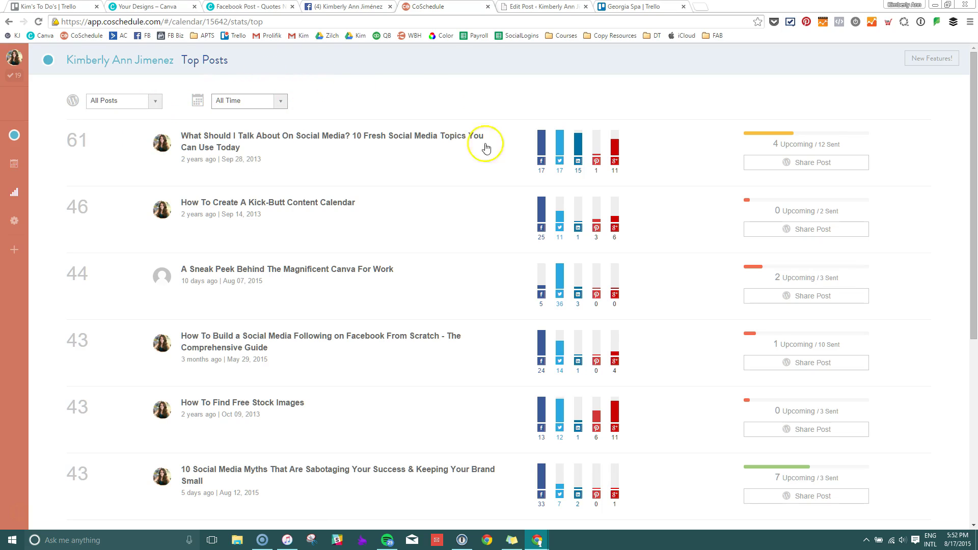
scroll(485, 147, down, 6)
scroll(484, 147, up, 6)
Return to the calendar and look over the scheduled items for Aug 16 - Sep 6, 2015.
mouse_move(22, 142)
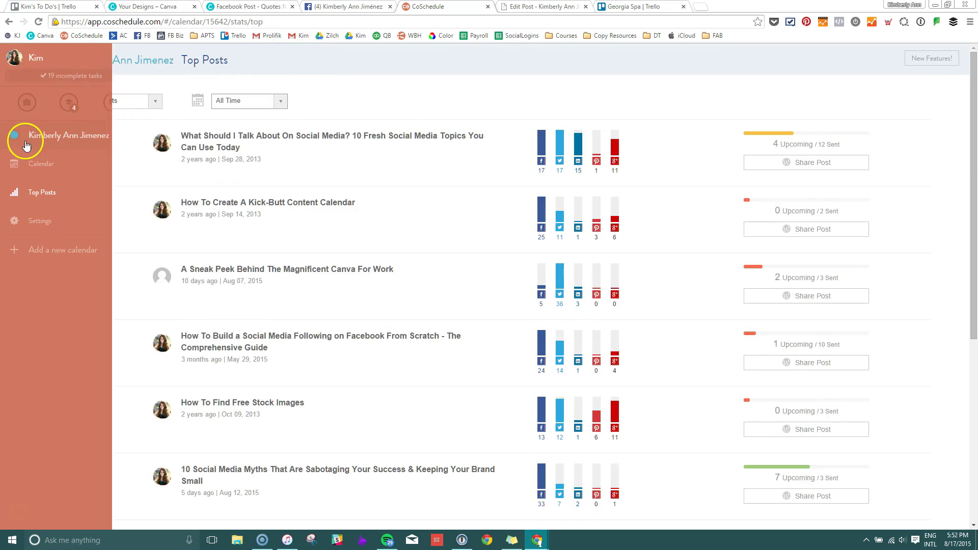
click(94, 136)
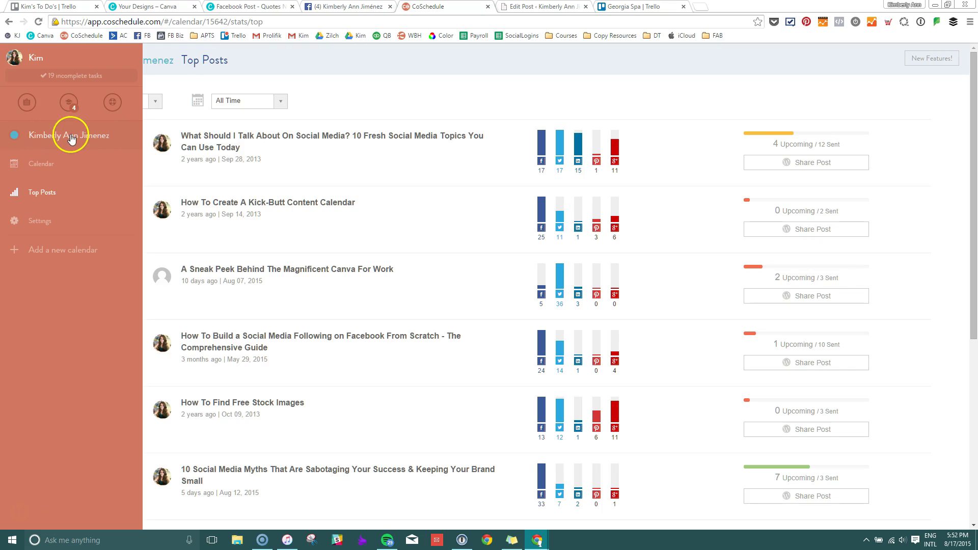
click(52, 165)
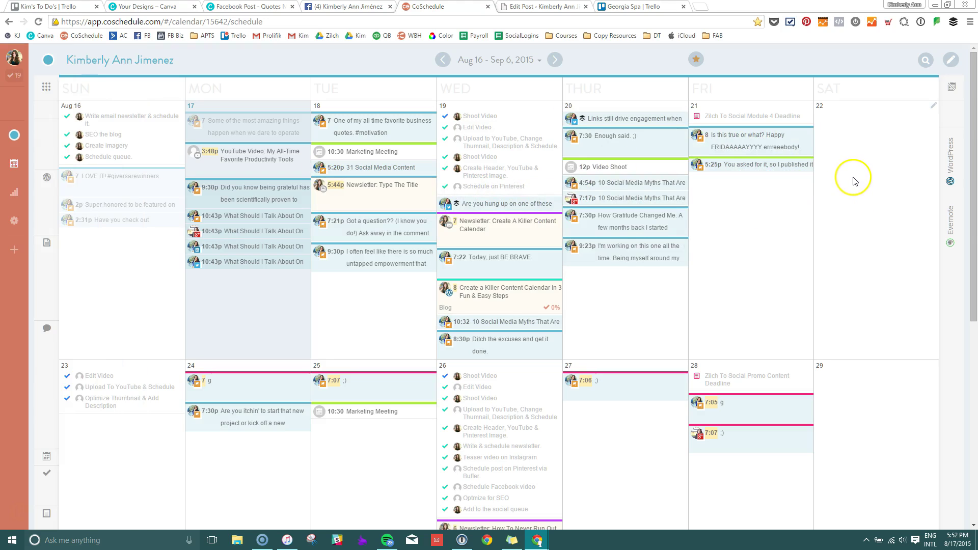
scroll(854, 184, down, 5)
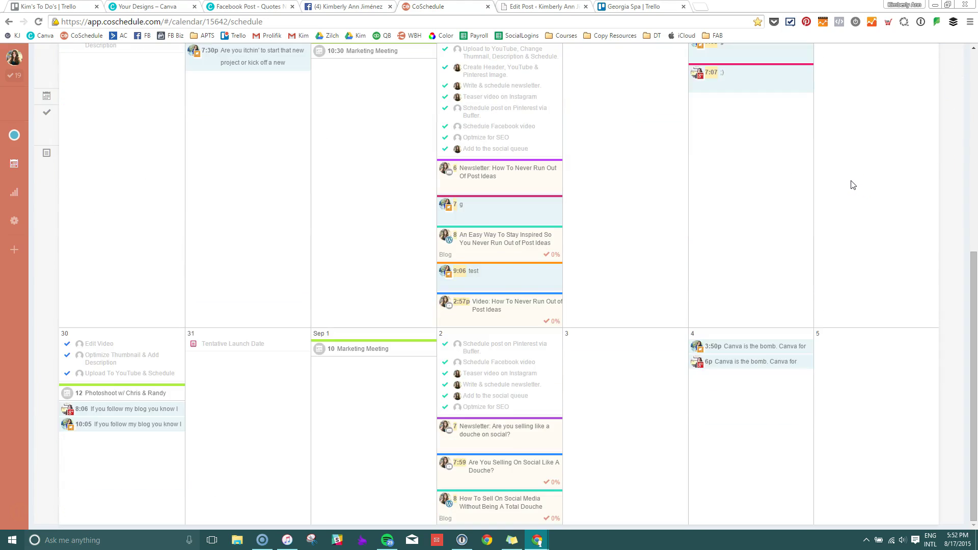
scroll(853, 183, up, 5)
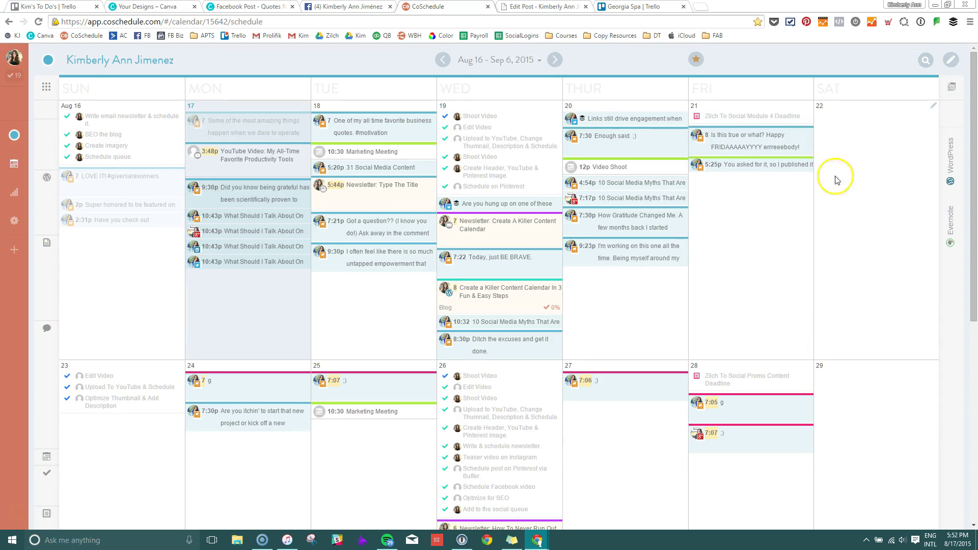
Switch to the WordPress admin and open the CoSchedule calendar inside it.
click(516, 8)
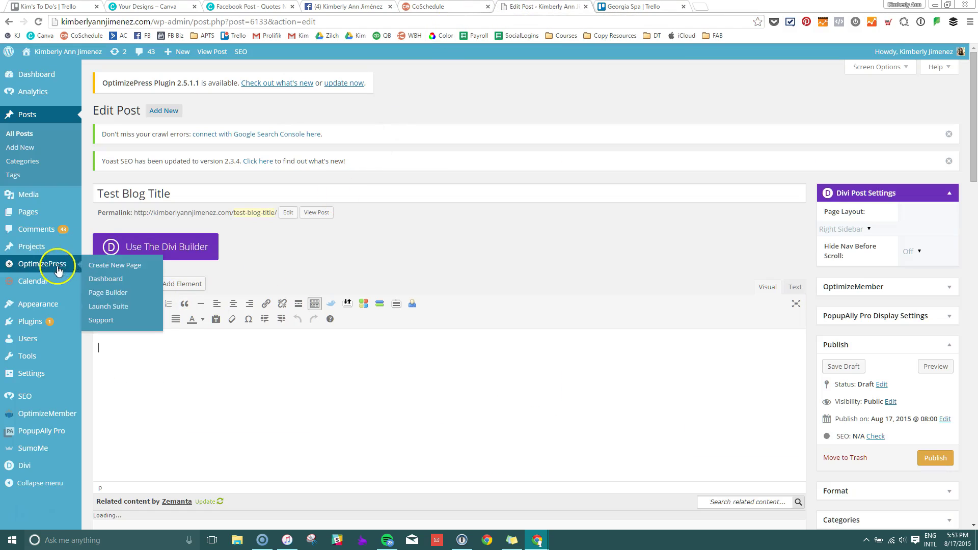
click(41, 284)
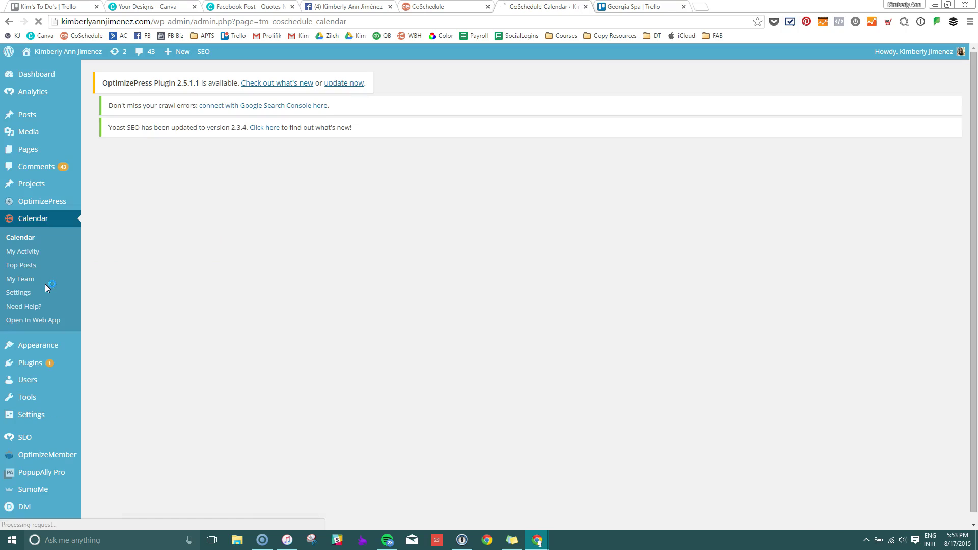
click(45, 227)
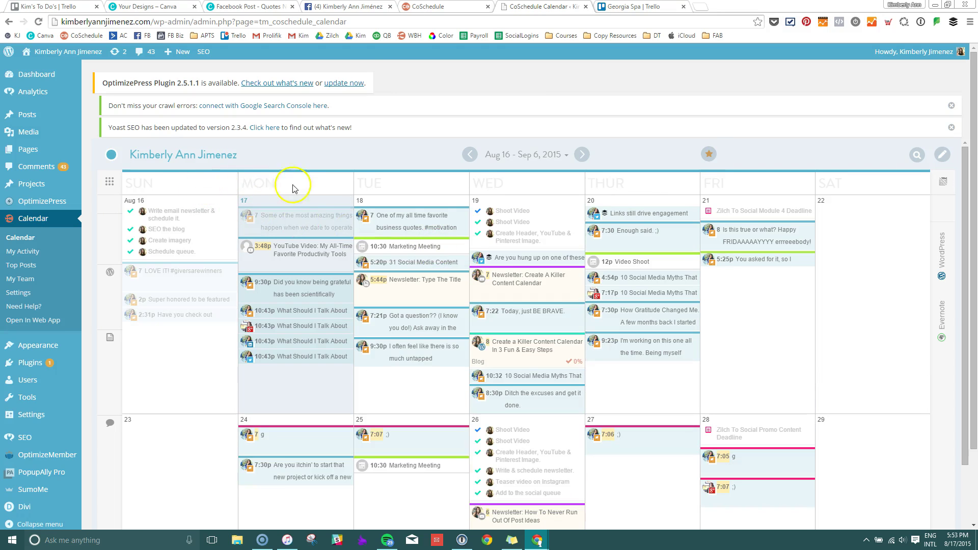
Examine the scheduled items for Aug 16 - Sep 6, 2015 in the calendar embedded in WordPress.
scroll(351, 220, down, 6)
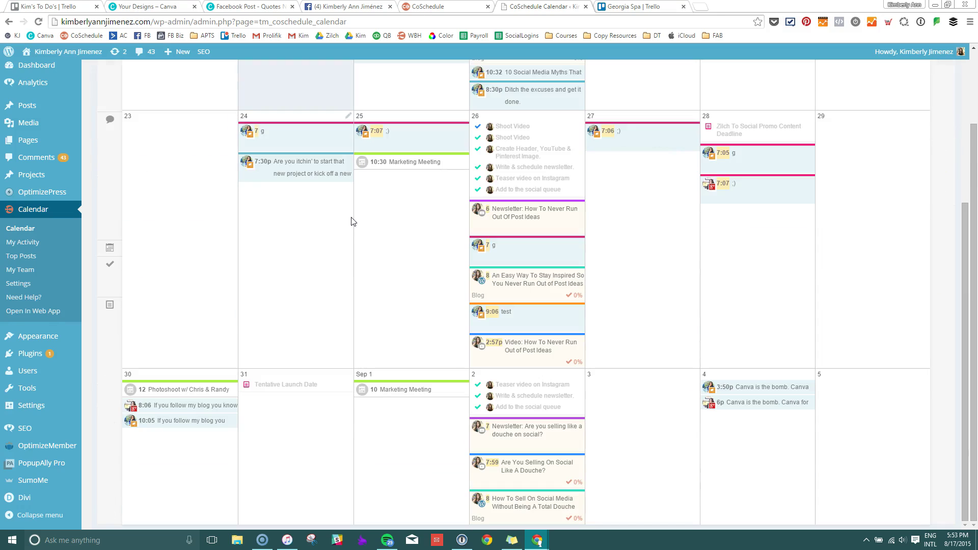
scroll(350, 220, up, 4)
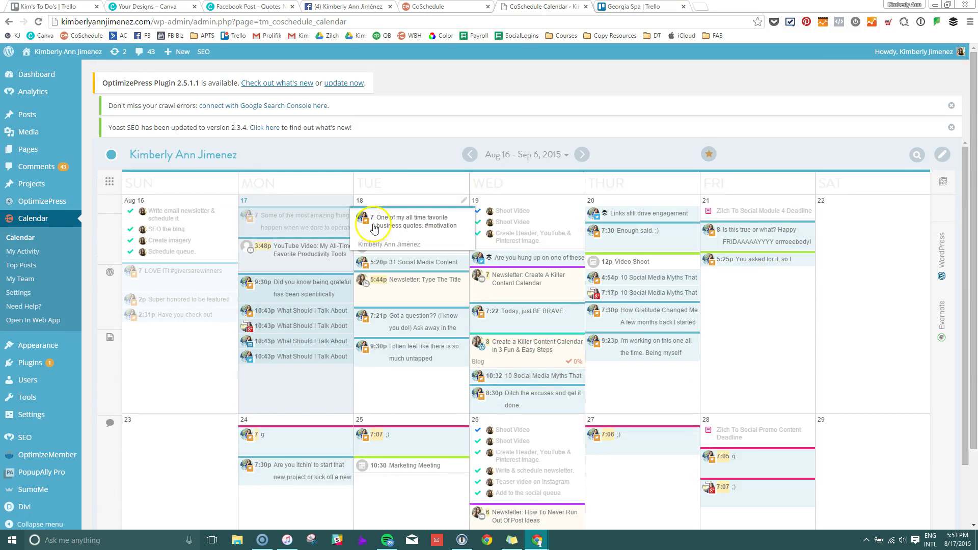
click(109, 182)
click(375, 161)
scroll(426, 203, down, 5)
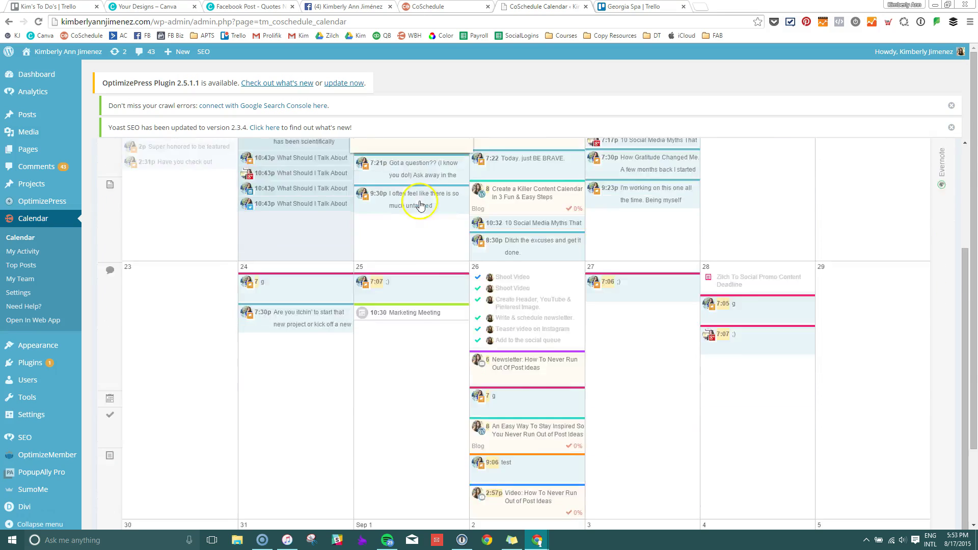
scroll(650, 351, up, 4)
scroll(682, 362, up, 1)
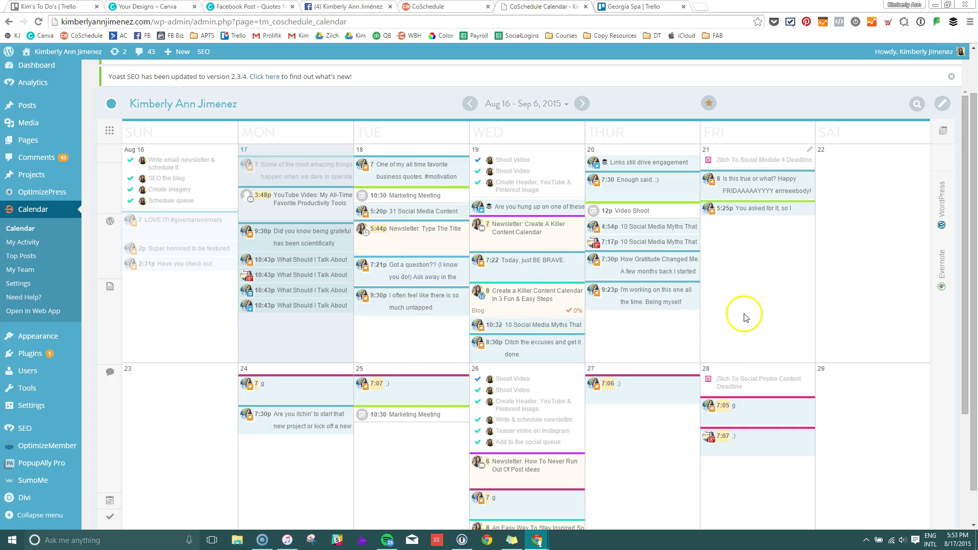
scroll(743, 317, down, 3)
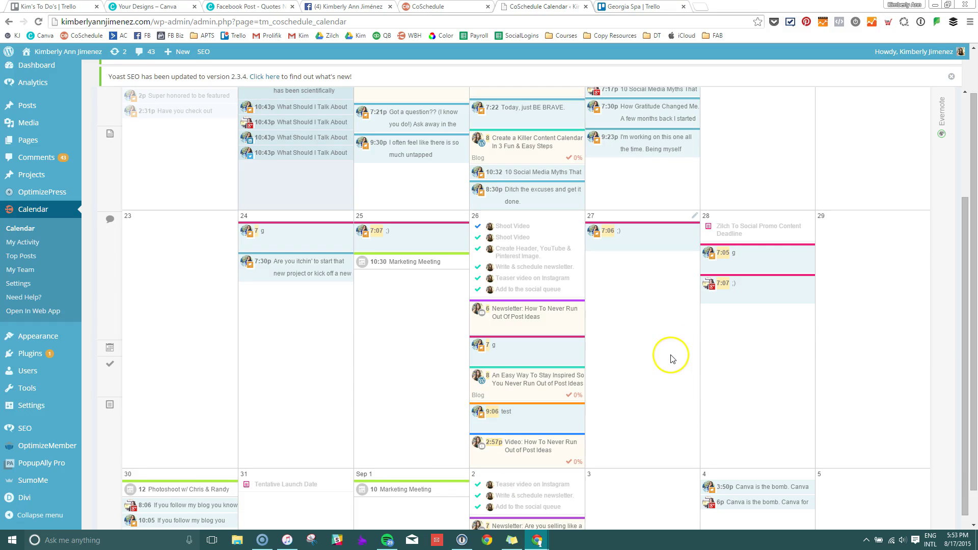
scroll(667, 341, up, 4)
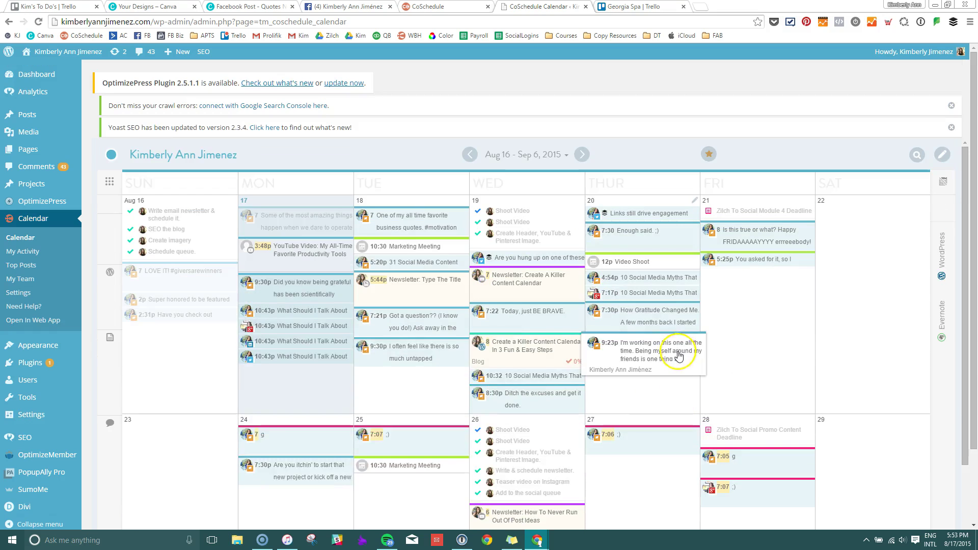
scroll(732, 334, down, 5)
scroll(736, 337, up, 5)
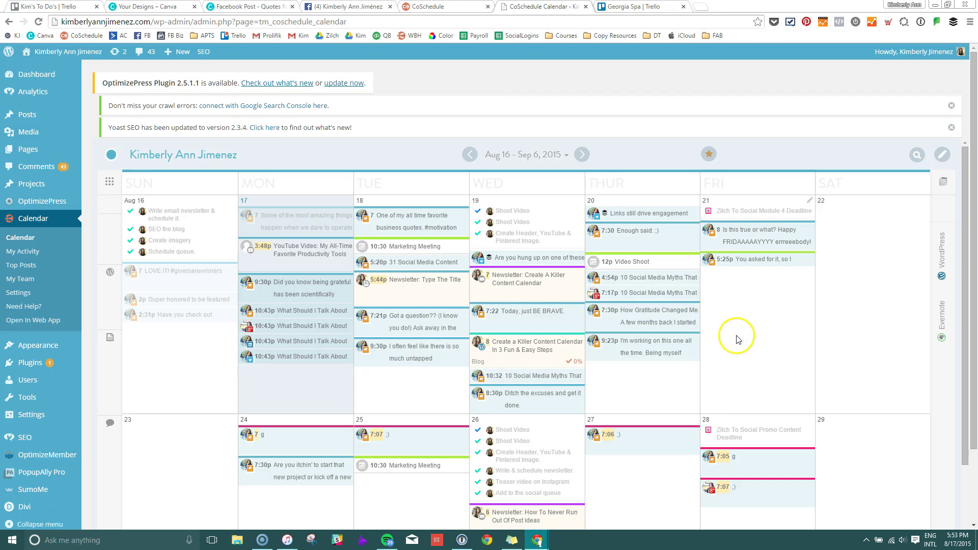
Compare with the calendar in the CoSchedule web app, and return to the WordPress version to view an Aug 17 social message.
key(ctrl+shift+Tab)
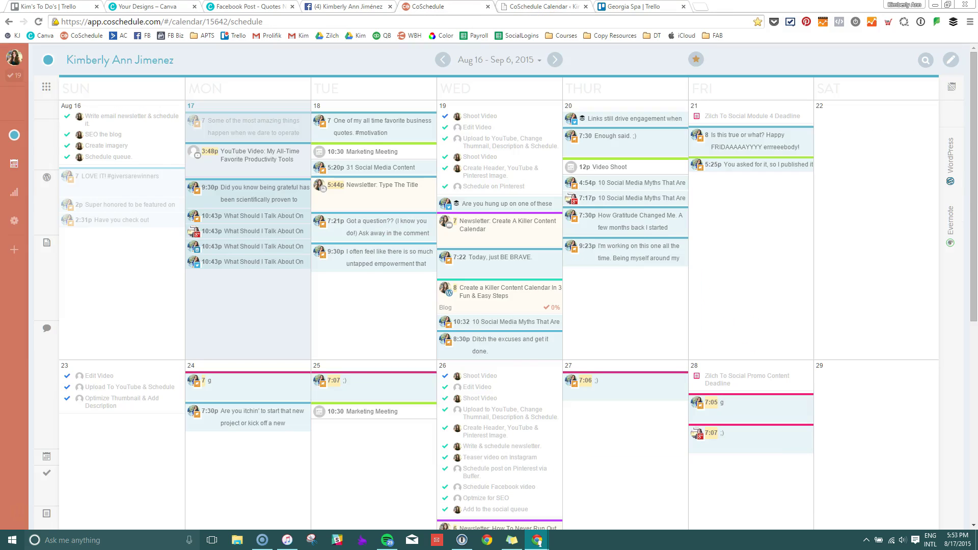
click(546, 7)
mouse_move(269, 336)
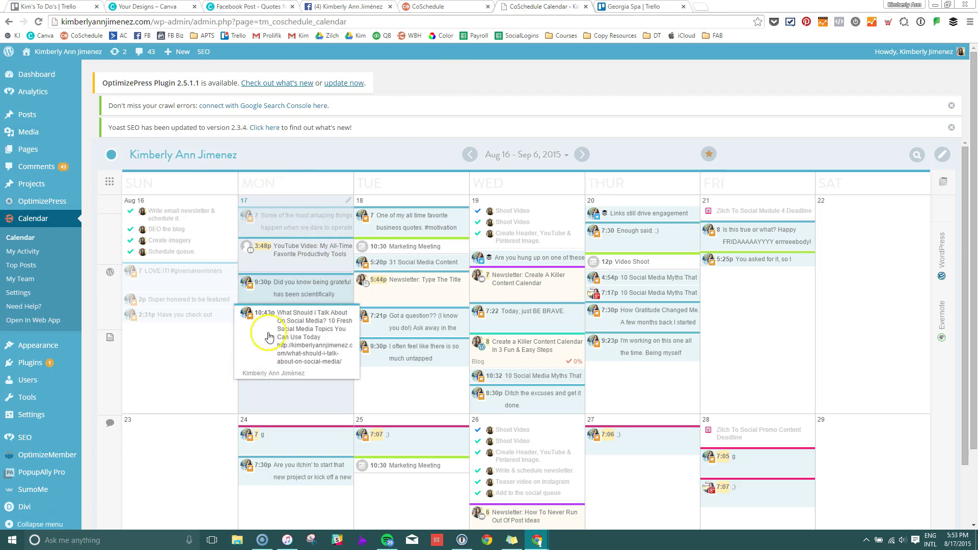